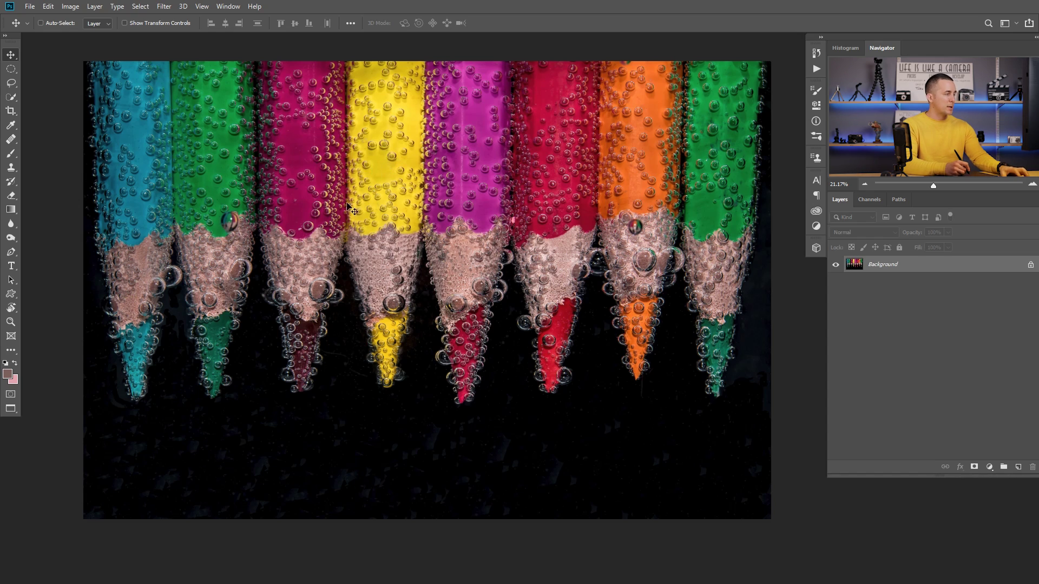
Step: Try selecting the yellow pencil's painted body with the Quick Selection tool, inspect the selection edge, and deselect it
key(w)
mouse_move(379, 73)
mouse_down()
mouse_move(383, 192)
mouse_move(374, 68)
mouse_up()
scroll(373, 132, up, 6)
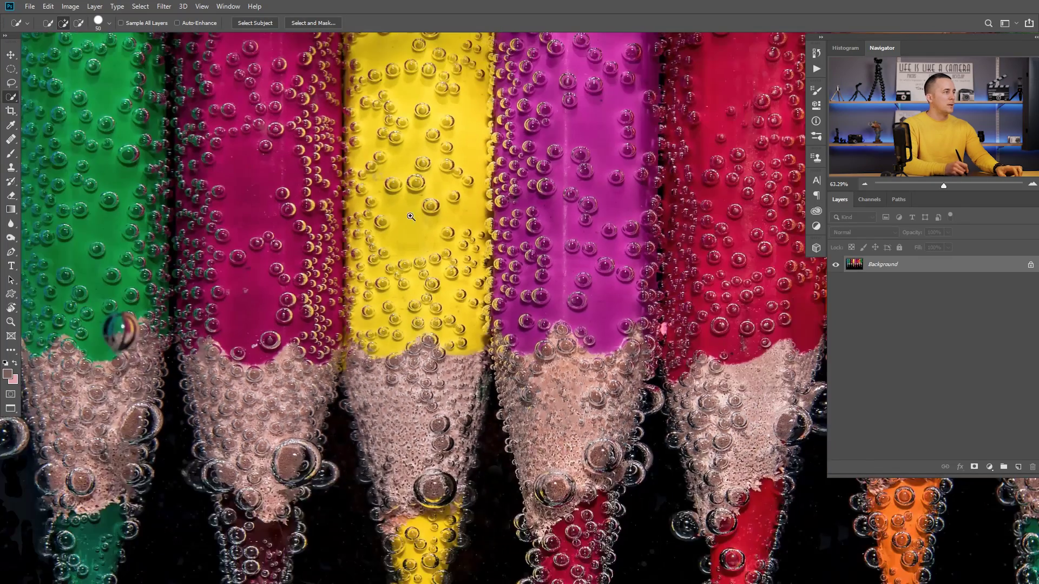
scroll(410, 216, up, 2)
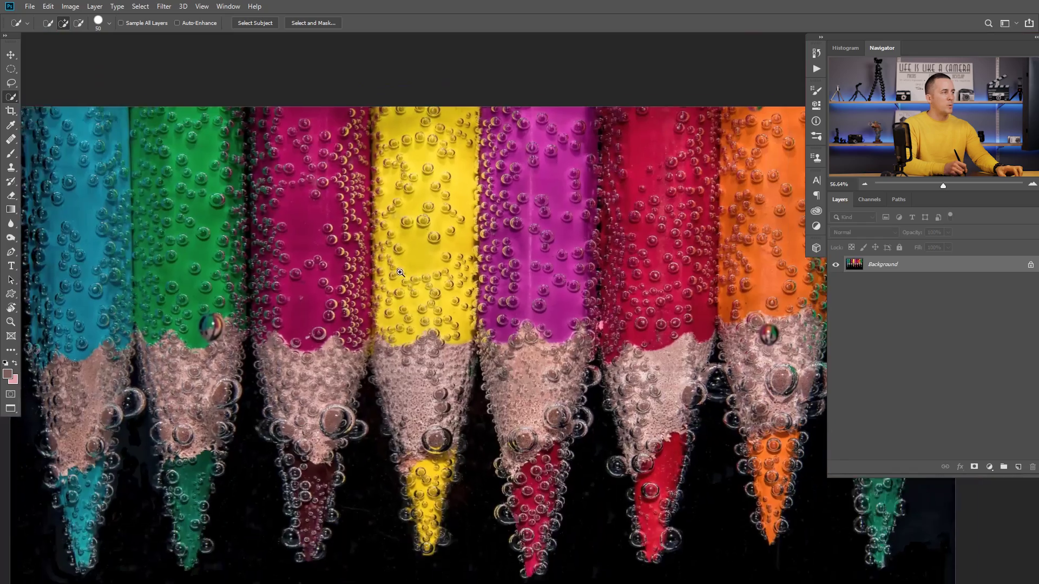
drag(400, 272, 400, 219)
scroll(409, 190, down, 3)
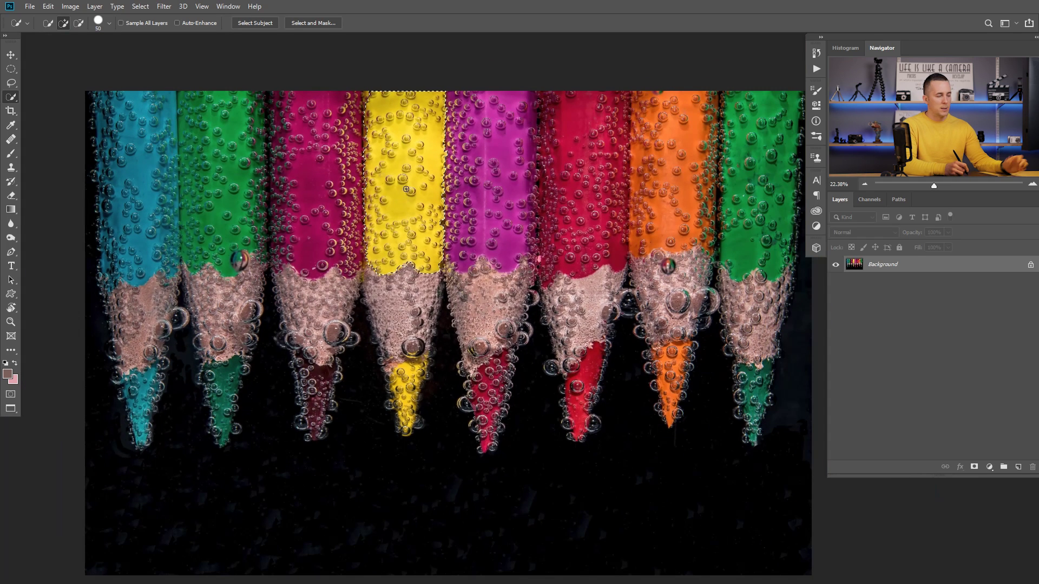
key(ctrl+d)
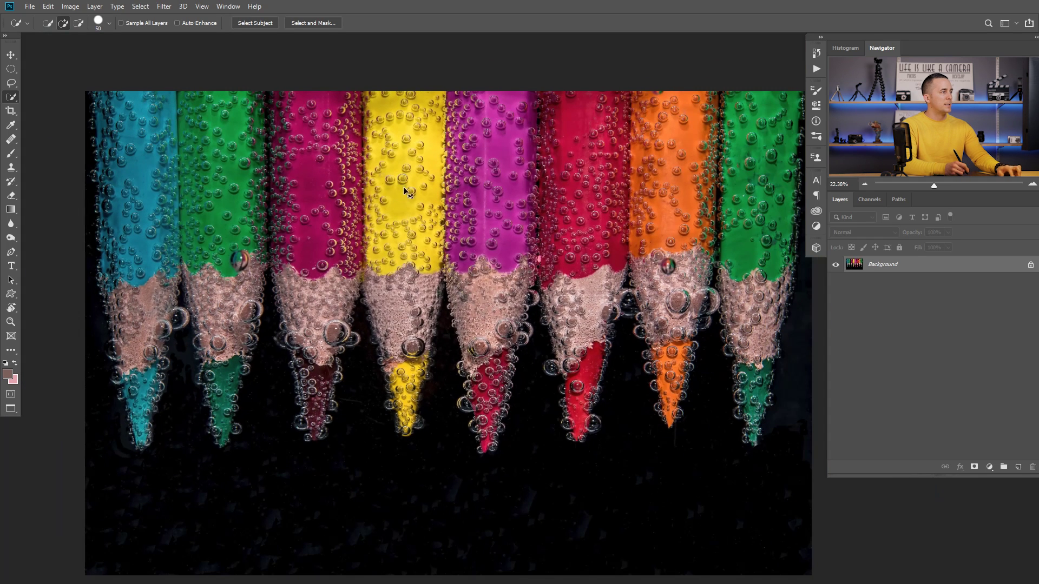
Step: Compare the pencils' contrast in the Red, Green and Blue channels, then return to the full-colour composite and its layers
click(871, 200)
click(853, 233)
click(855, 246)
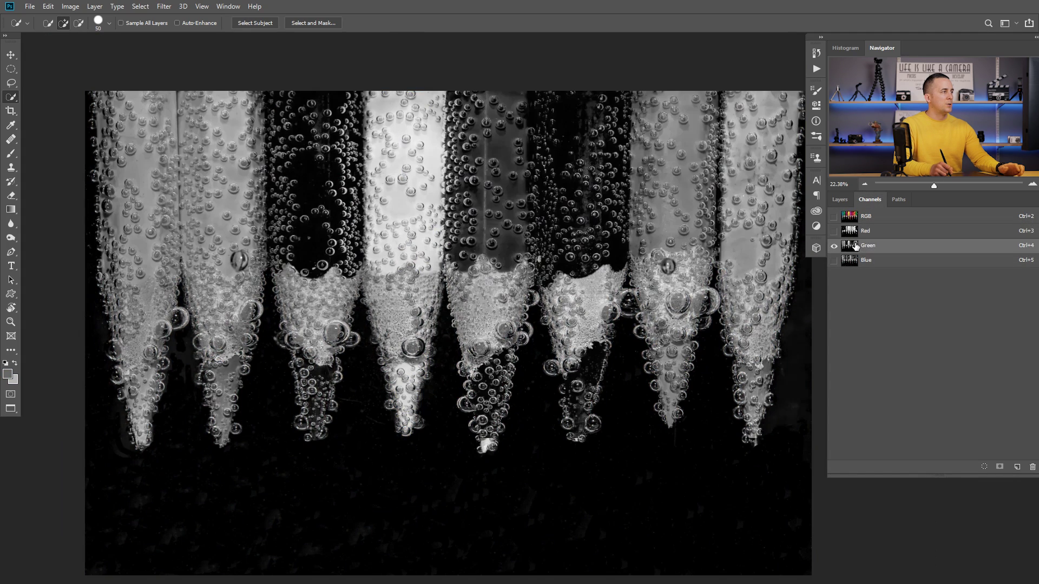
click(852, 262)
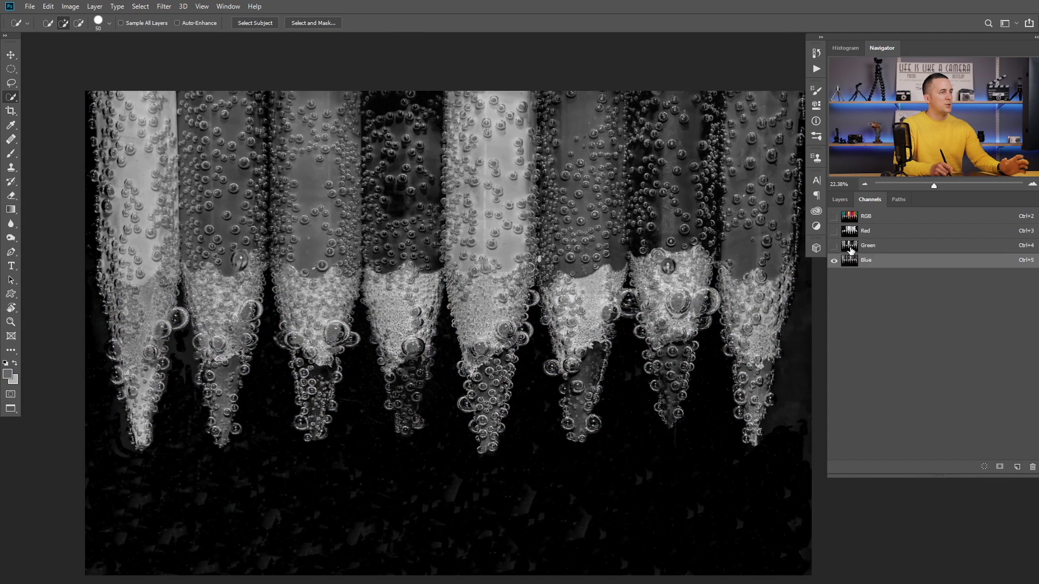
click(850, 247)
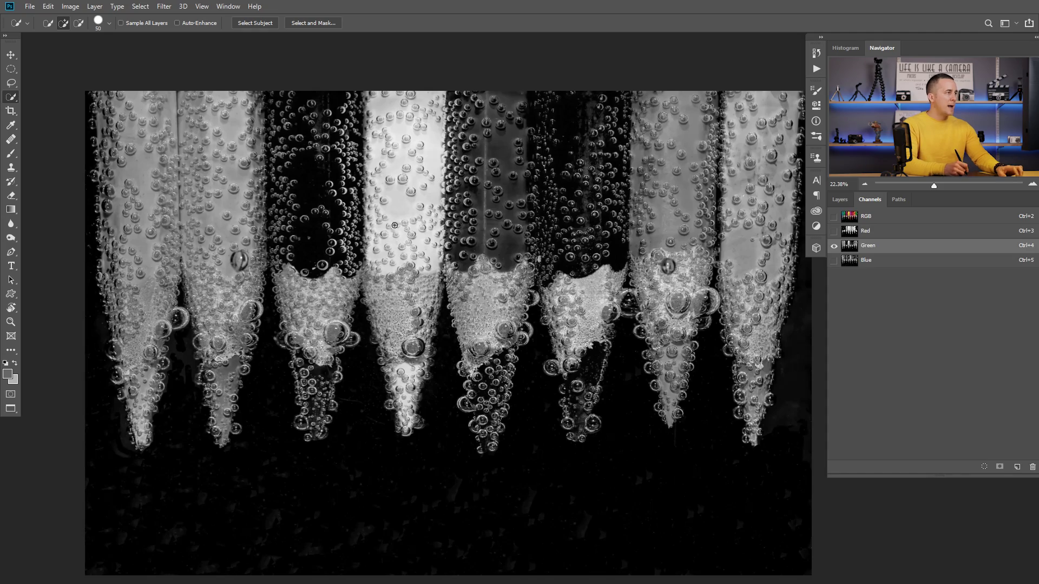
scroll(395, 224, up, 2)
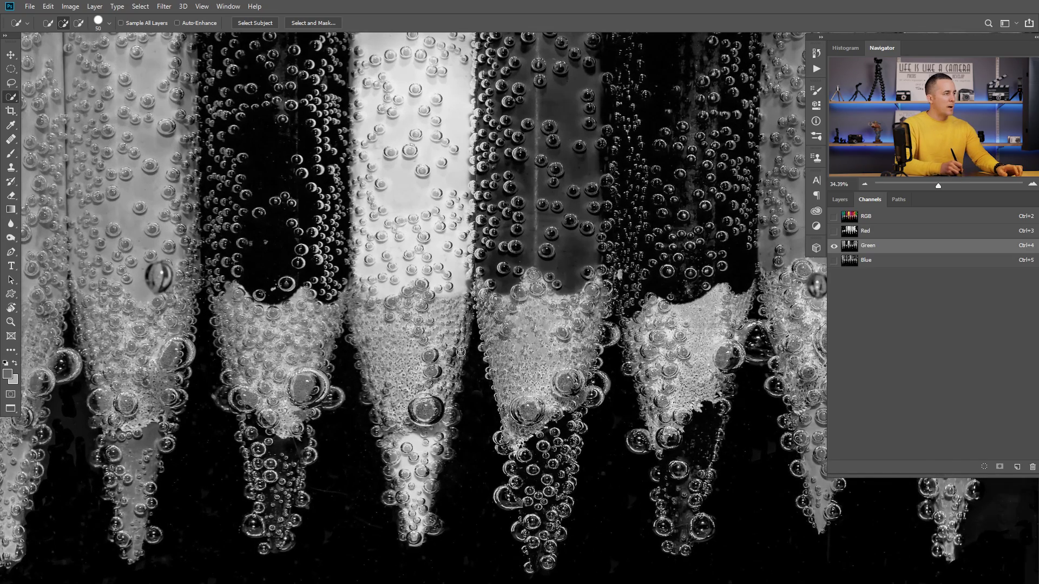
scroll(460, 312, down, 3)
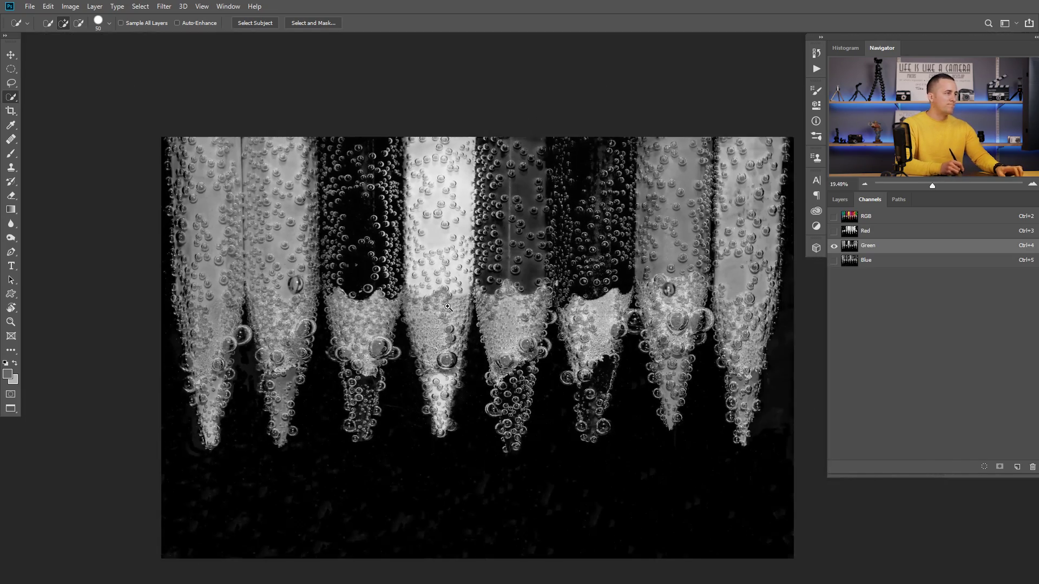
click(852, 219)
click(839, 199)
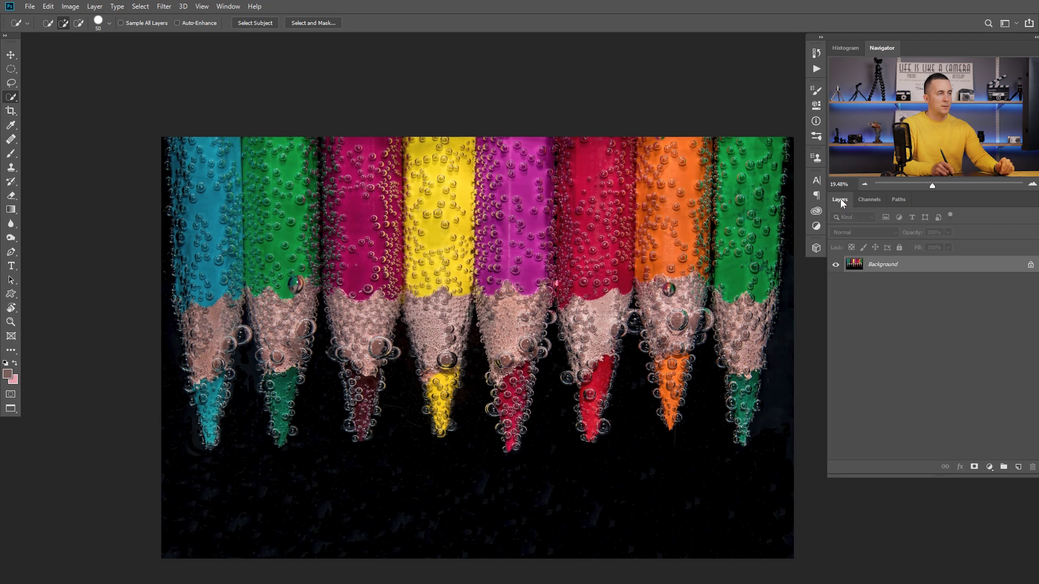
Step: Open Color Range for the pencil photo and set the colours to select to Yellows
drag(525, 287, 456, 260)
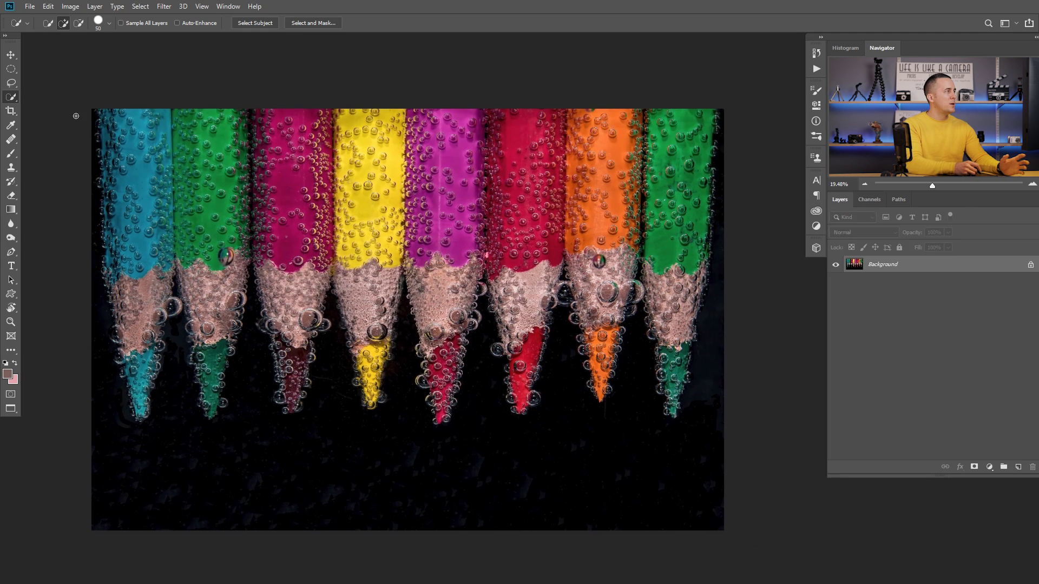
click(142, 7)
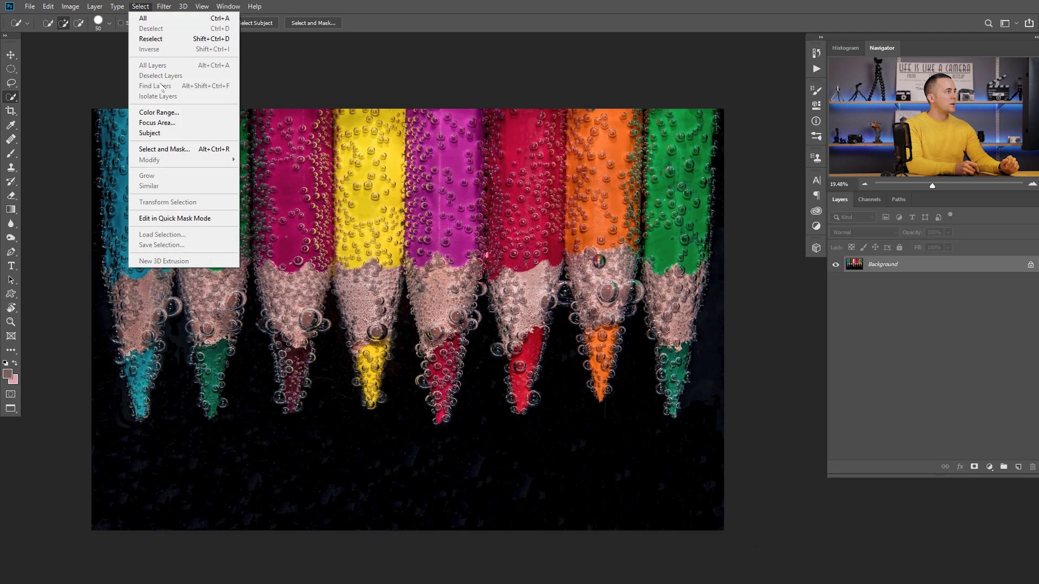
click(166, 113)
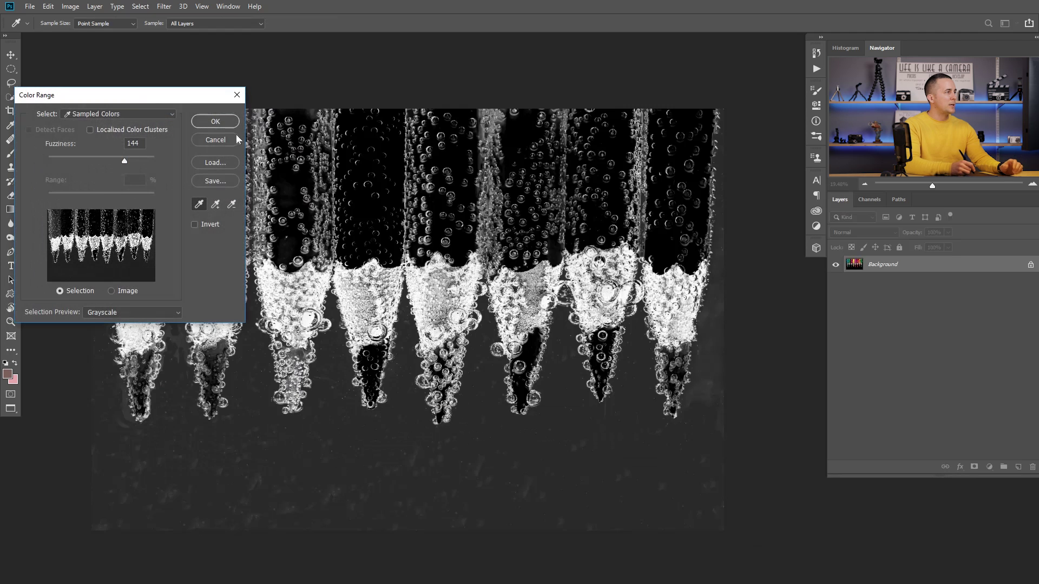
drag(366, 202, 418, 206)
click(119, 113)
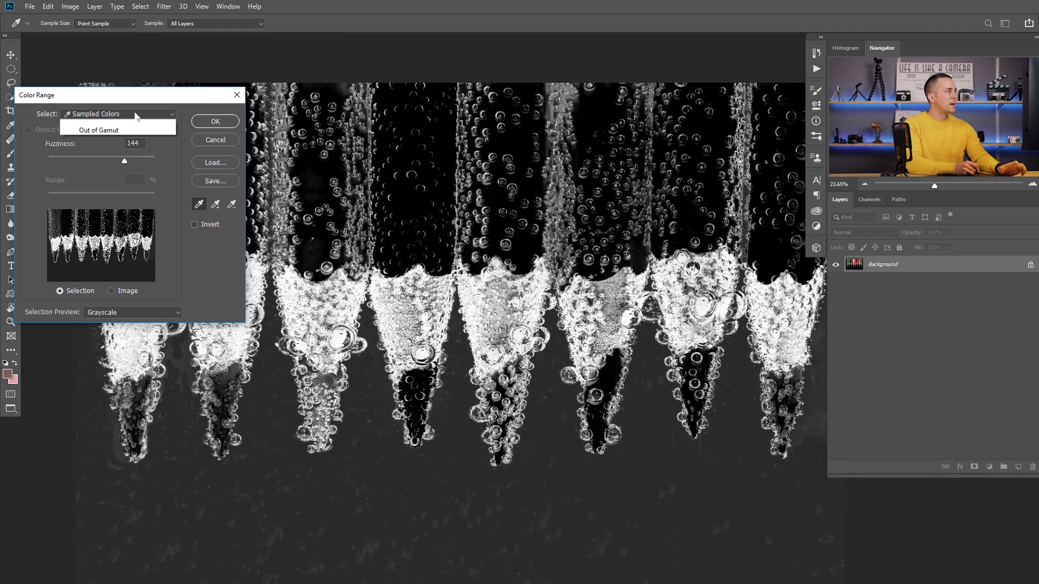
click(87, 145)
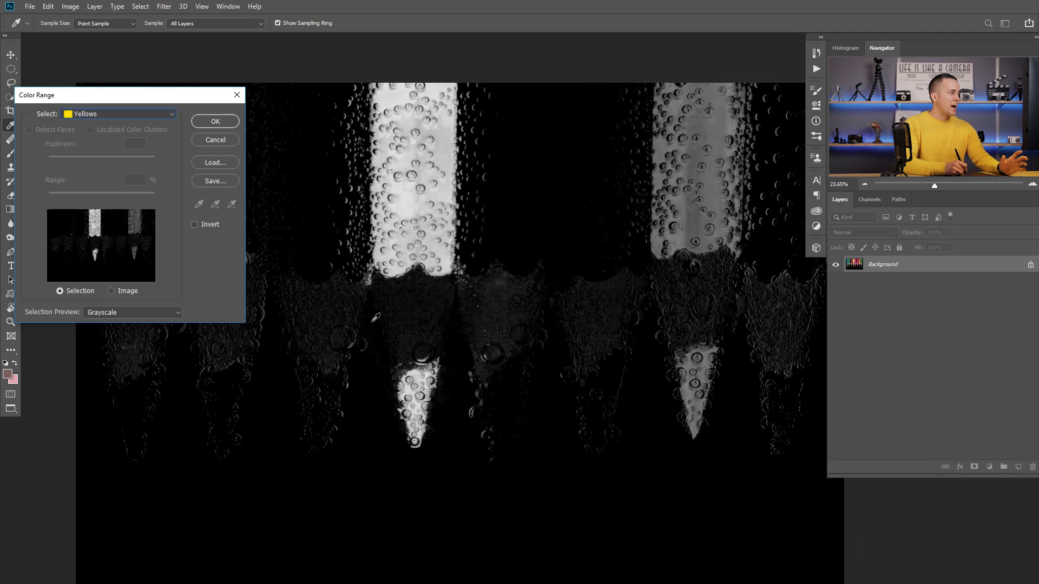
key(alt)
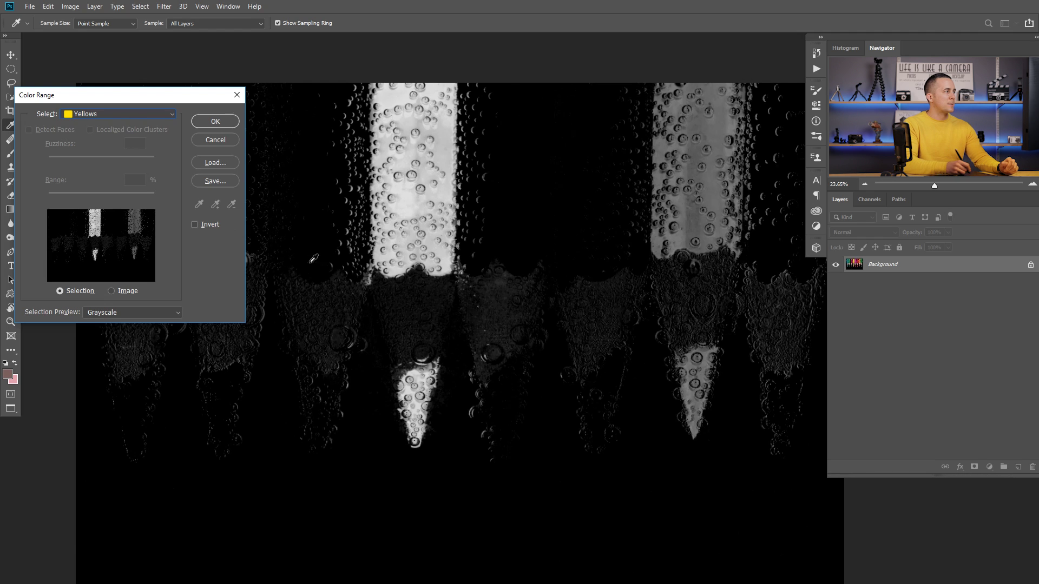
Step: Switch Color Range to Sampled Colors and sample the yellow pencil's body, finishing with a tone near its edge
click(133, 115)
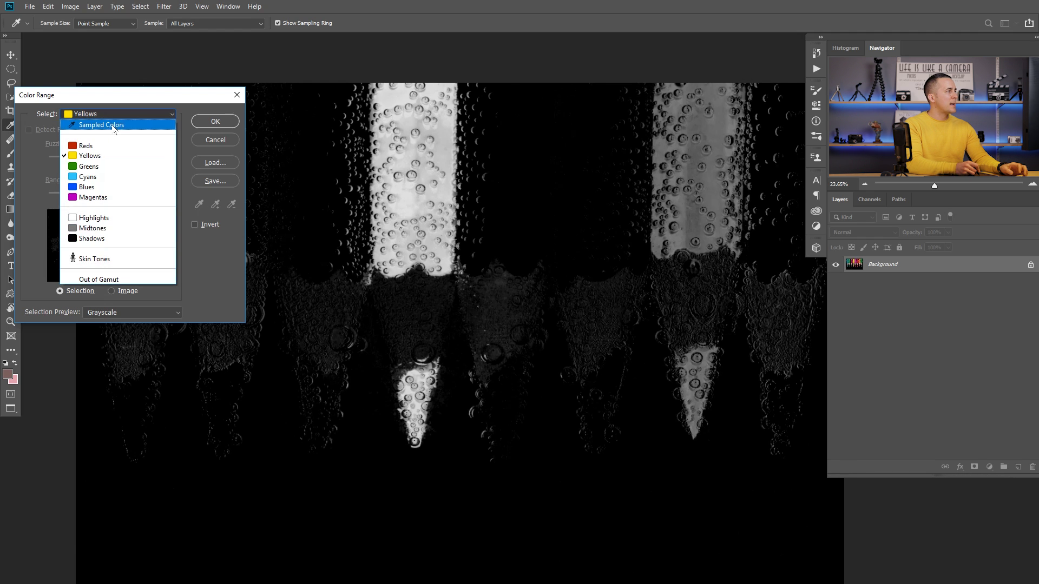
click(114, 127)
click(420, 226)
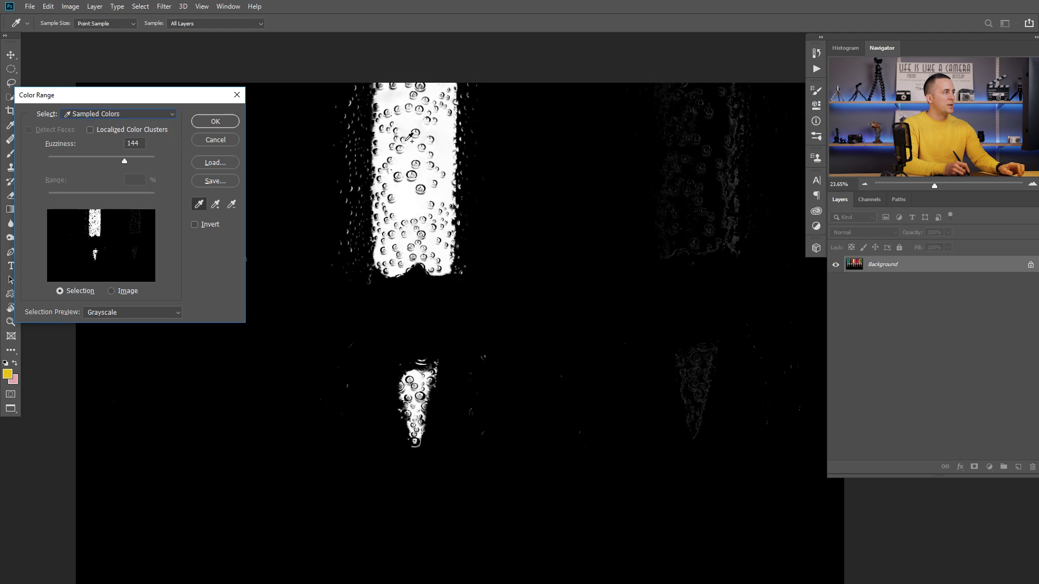
click(380, 125)
drag(390, 161, 422, 174)
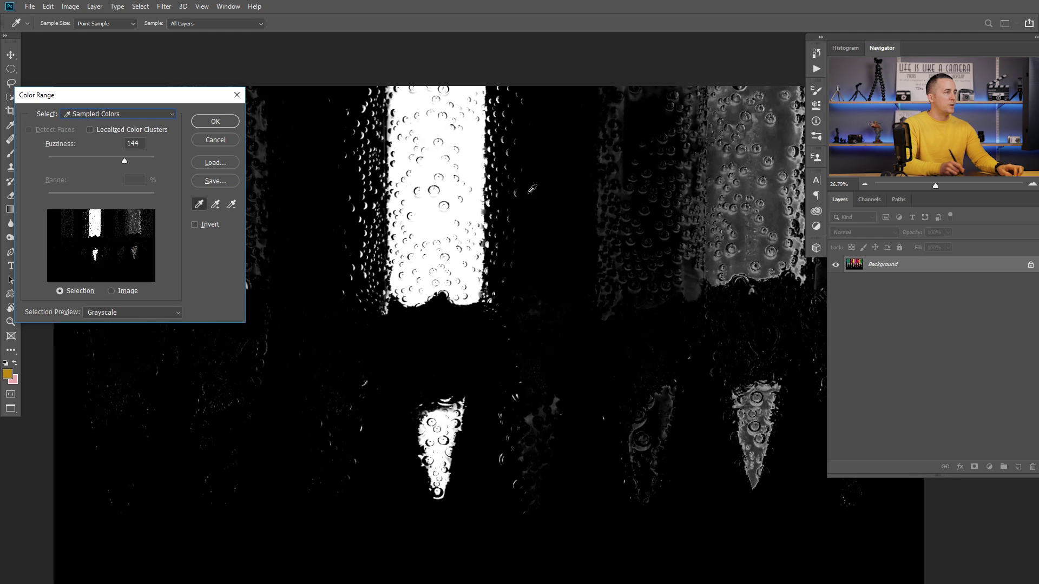
Step: Subtract the red and orange pencils' colours from the Color Range selection
key(alt)
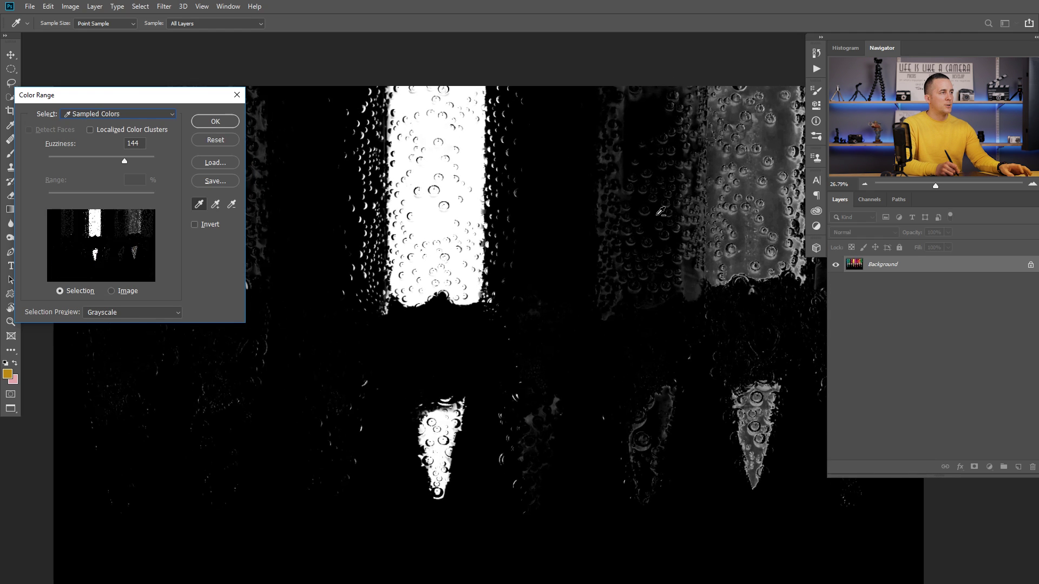
alt+click(661, 211)
alt+click(754, 182)
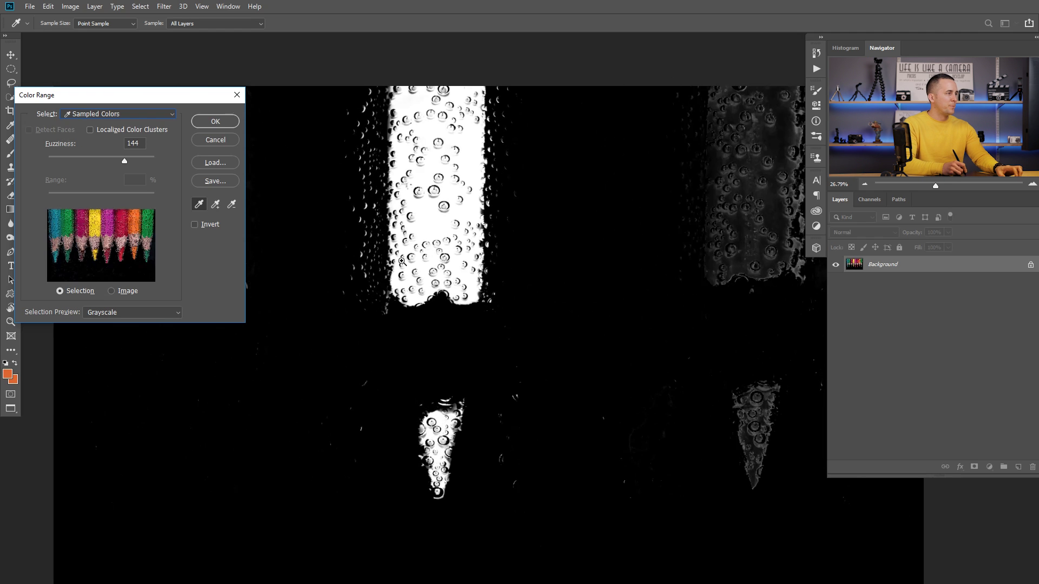
Step: Lower the Color Range Fuzziness to 114 and accept the selection of the yellow pencil
key(ctrl+plus)
mouse_move(125, 160)
mouse_down()
mouse_move(82, 161)
mouse_move(130, 161)
mouse_move(110, 162)
mouse_up()
key(ctrl+minus)
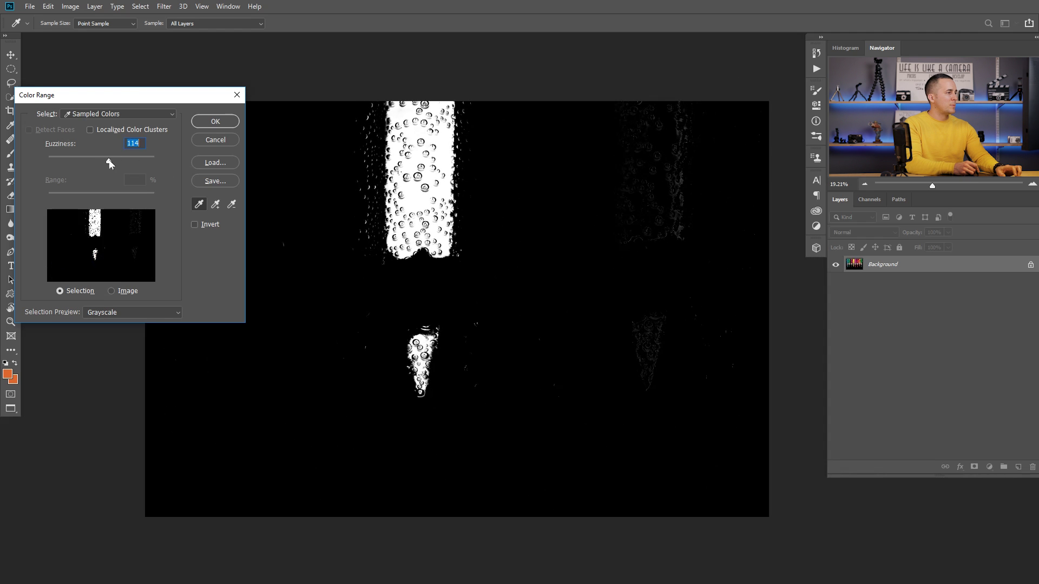
click(227, 125)
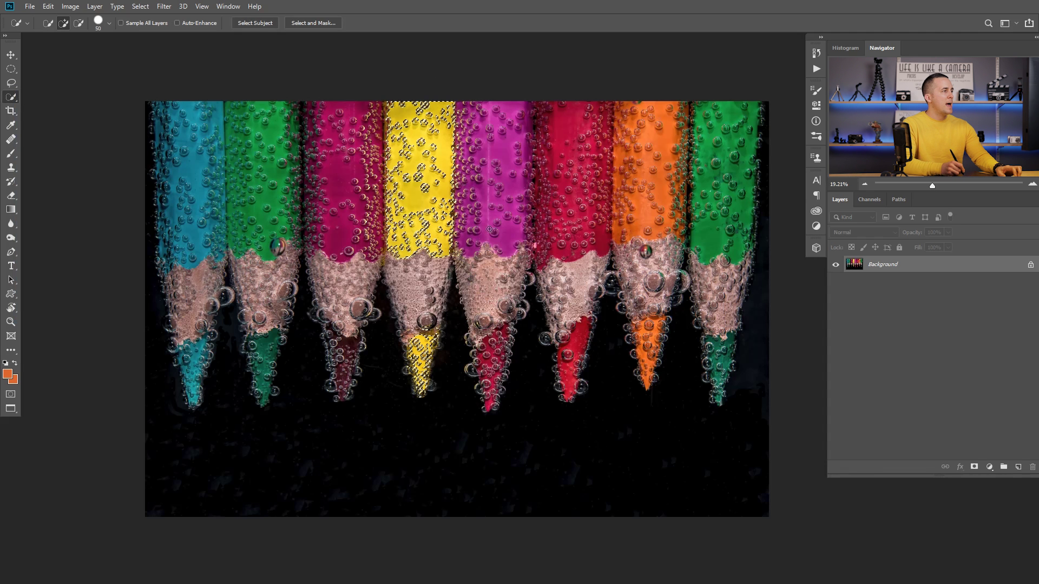
Step: Add a Hue/Saturation adjustment layer masked by the yellow pencil selection and set its Hue to +180
click(990, 466)
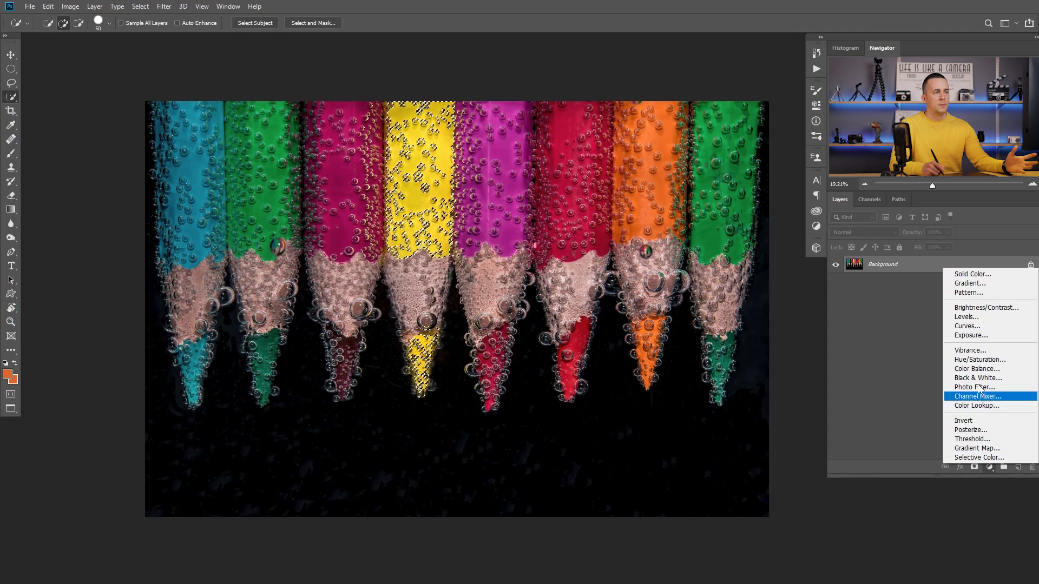
click(965, 359)
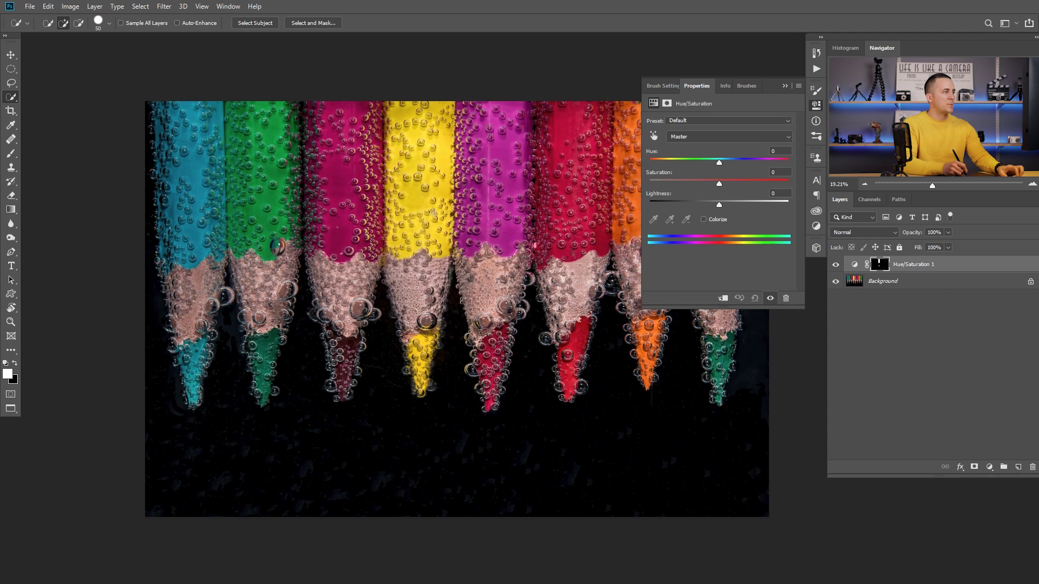
scroll(416, 225, up, 2)
mouse_move(720, 165)
mouse_down()
mouse_move(740, 163)
mouse_move(711, 163)
mouse_move(790, 163)
mouse_up()
Step: Examine the recoloured pencil up close, checking the edges and bubbles along its tip and painted body
scroll(442, 394, up, 1)
scroll(442, 394, up, 4)
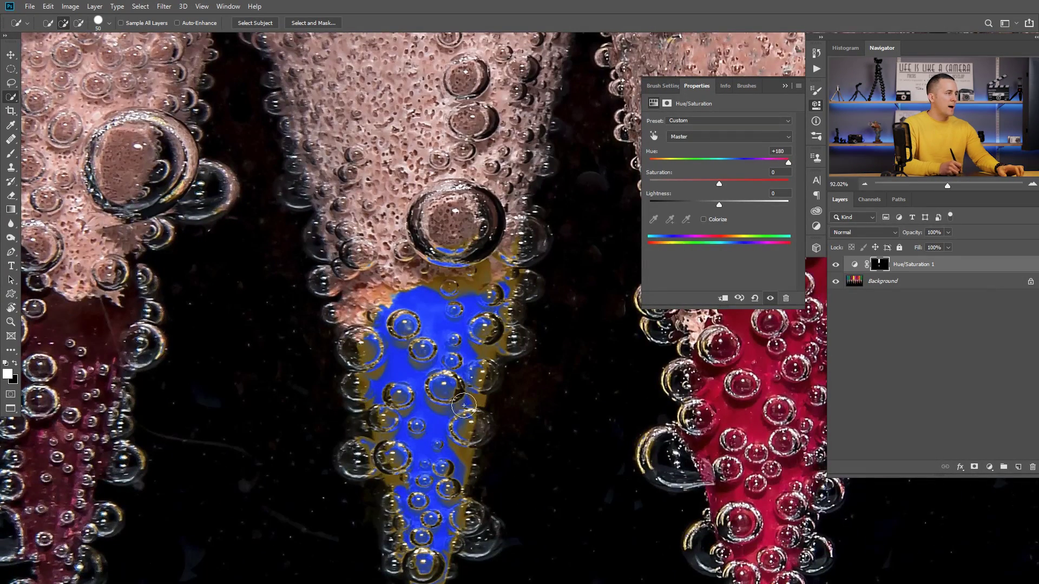
drag(466, 292, 438, 292)
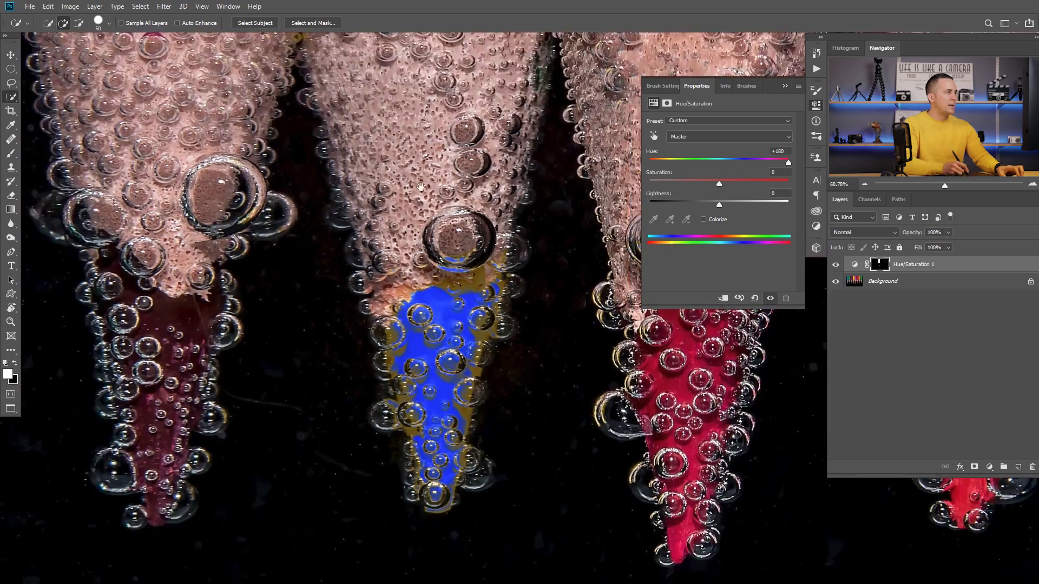
drag(395, 108, 471, 514)
drag(427, 157, 409, 263)
drag(429, 372, 272, 181)
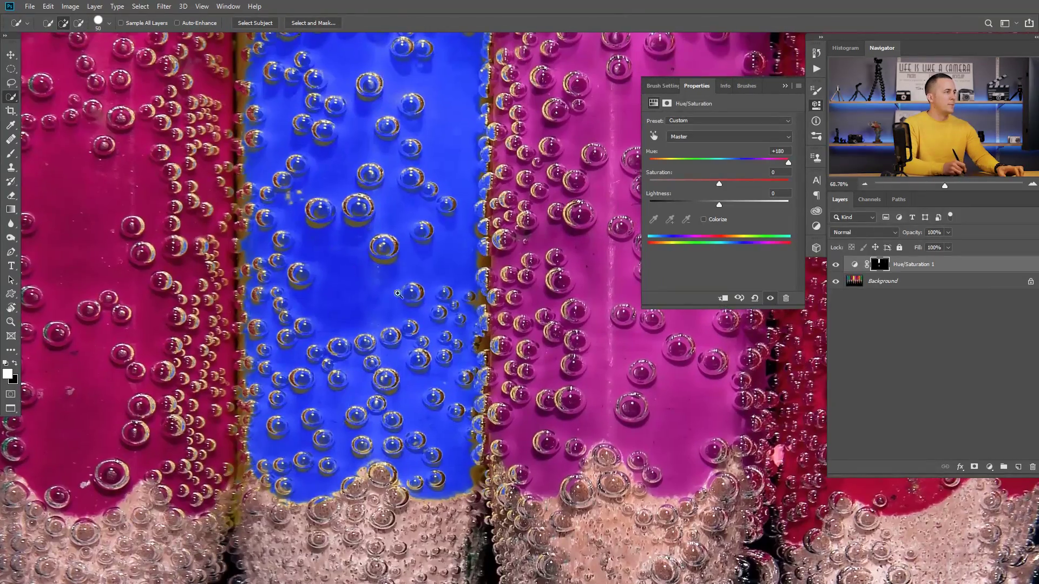
scroll(482, 504, down, 5)
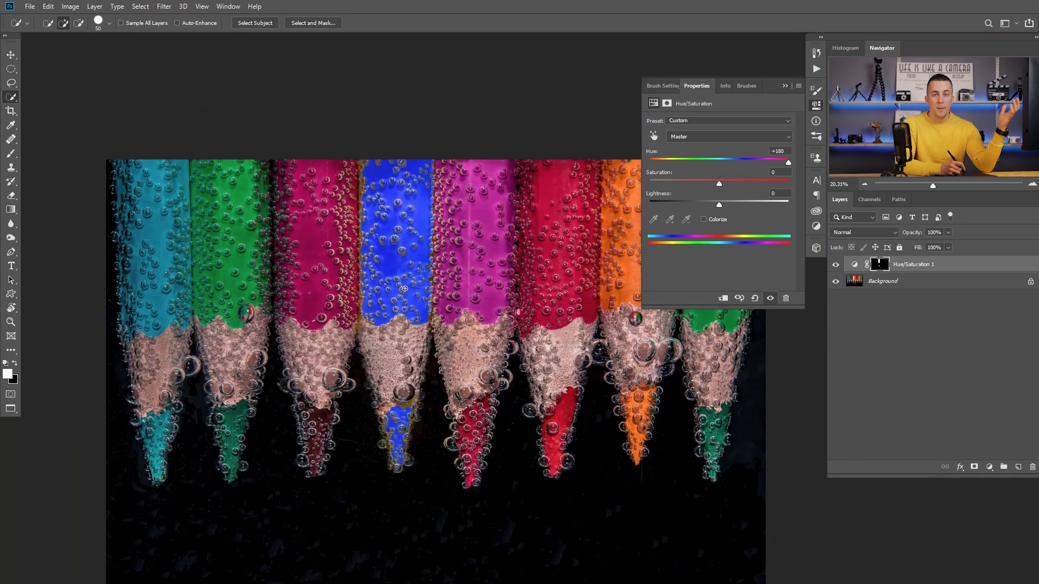
click(142, 6)
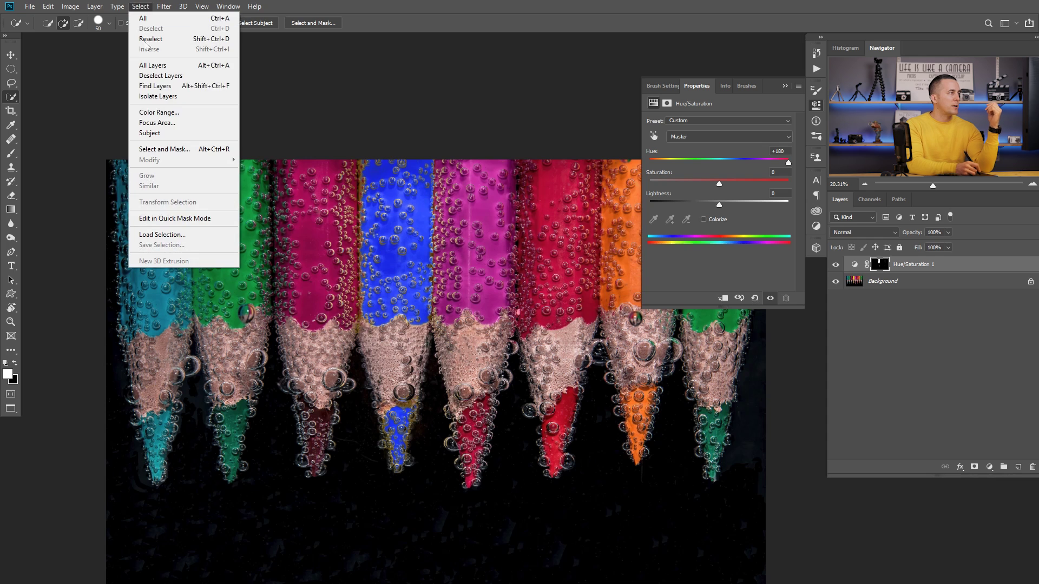
click(387, 17)
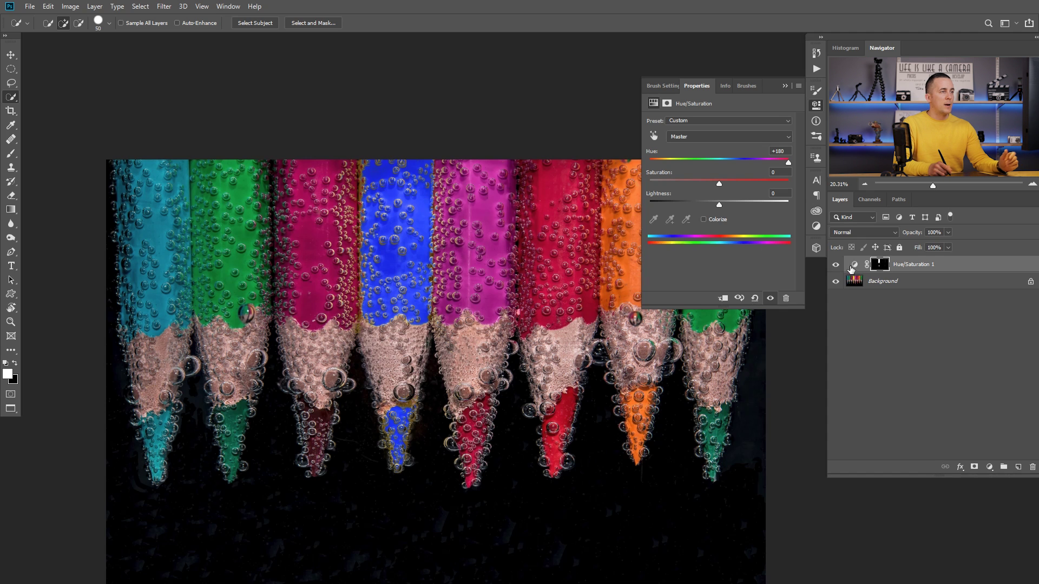
Step: Delete the Hue/Saturation layer's mask and reset the adjustment to its defaults
right_click(884, 267)
click(912, 288)
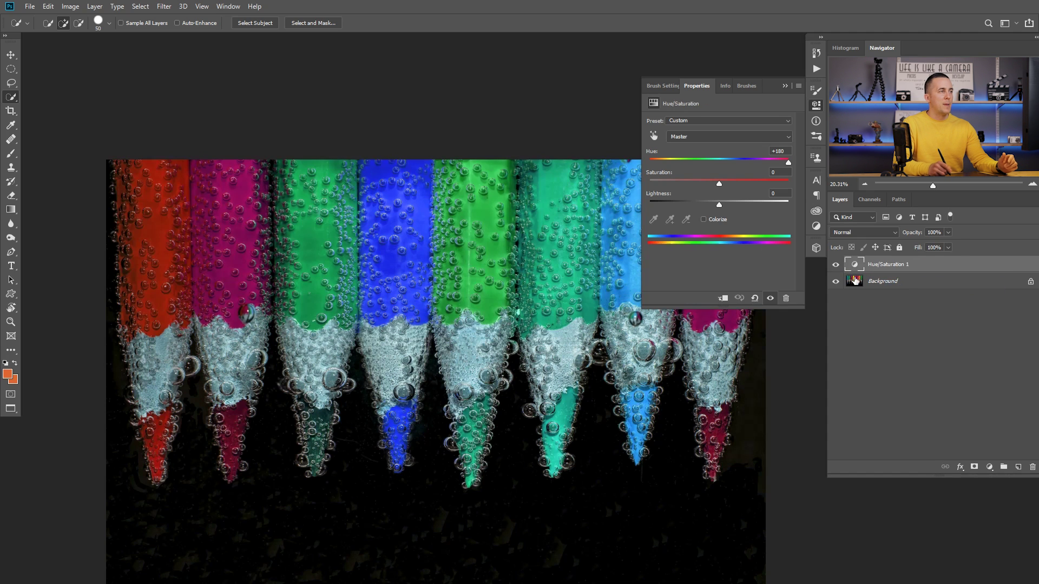
click(756, 297)
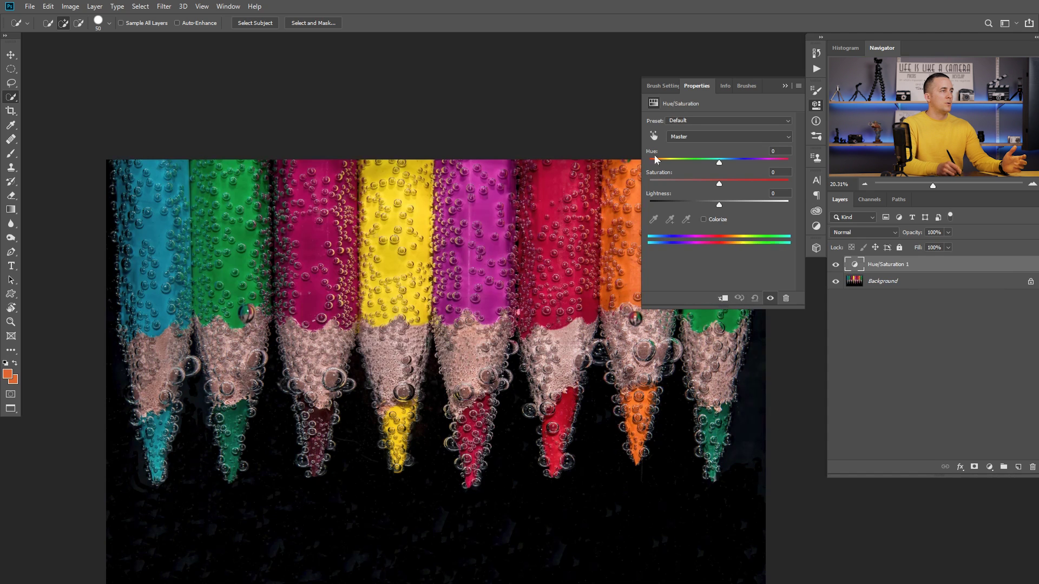
Step: Limit the Hue/Saturation adjustment to Yellows and set its Hue to +69, checking the yellow pencil's edges up close
click(698, 138)
click(699, 163)
mouse_move(721, 165)
mouse_down()
mouse_move(742, 164)
mouse_move(715, 164)
mouse_move(730, 166)
mouse_up()
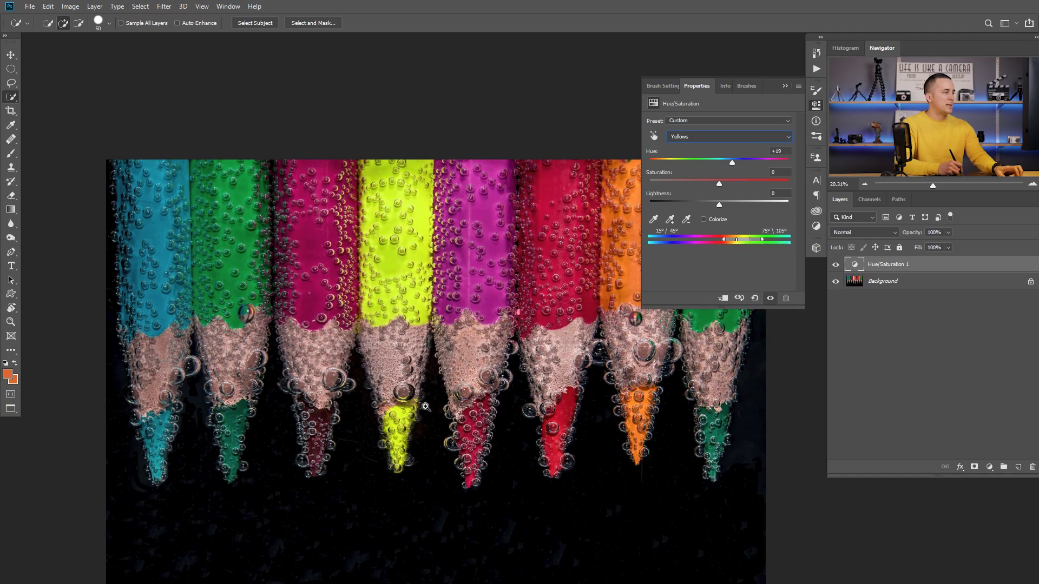
drag(408, 423, 434, 294)
mouse_move(725, 164)
mouse_down()
mouse_move(767, 165)
mouse_move(646, 178)
mouse_move(756, 168)
mouse_up()
scroll(517, 180, down, 5)
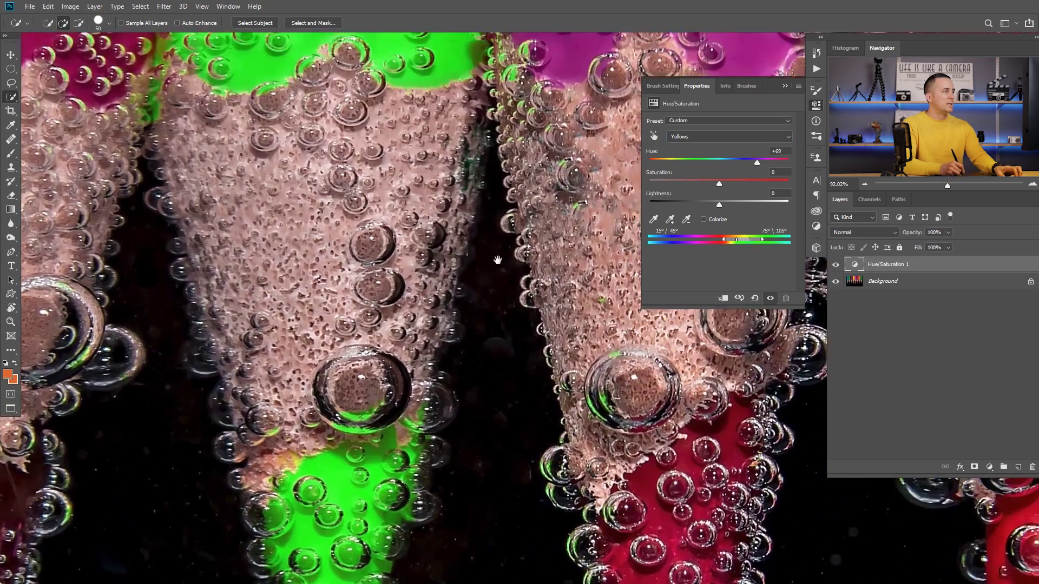
Step: Set the Yellows Hue to +41, checking the recoloured pencil's edges and bubbles against the neighbouring pencils
scroll(428, 222, up, 3)
drag(428, 222, 428, 166)
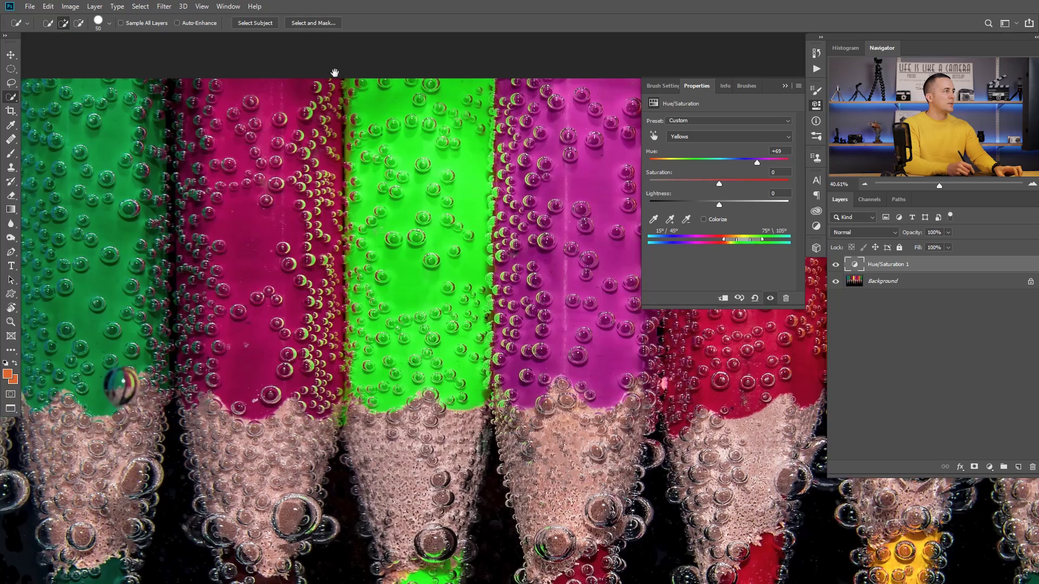
scroll(428, 166, down, 2)
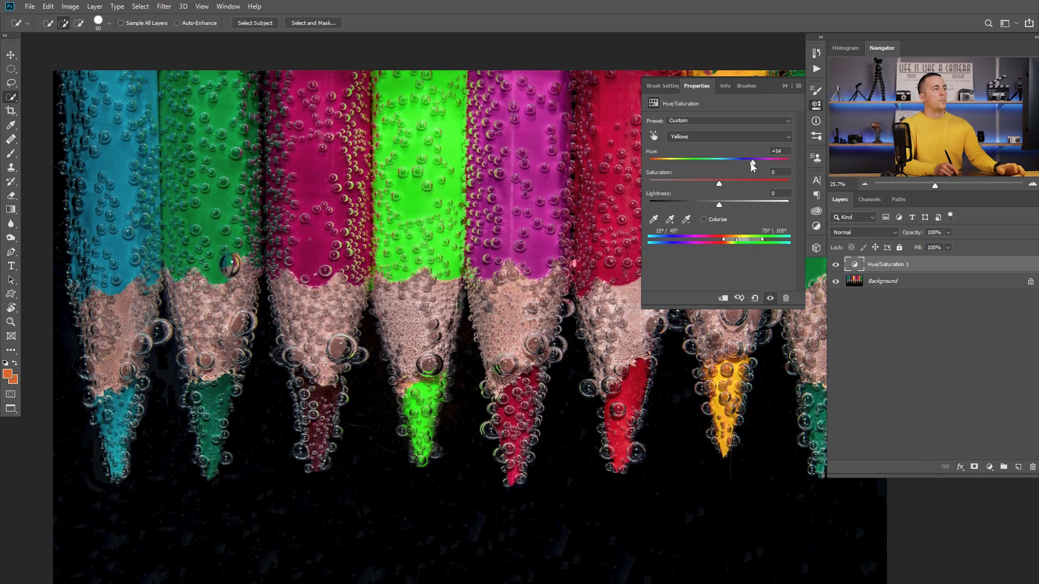
mouse_move(749, 163)
mouse_down()
mouse_move(760, 163)
mouse_move(675, 165)
mouse_move(748, 167)
mouse_up()
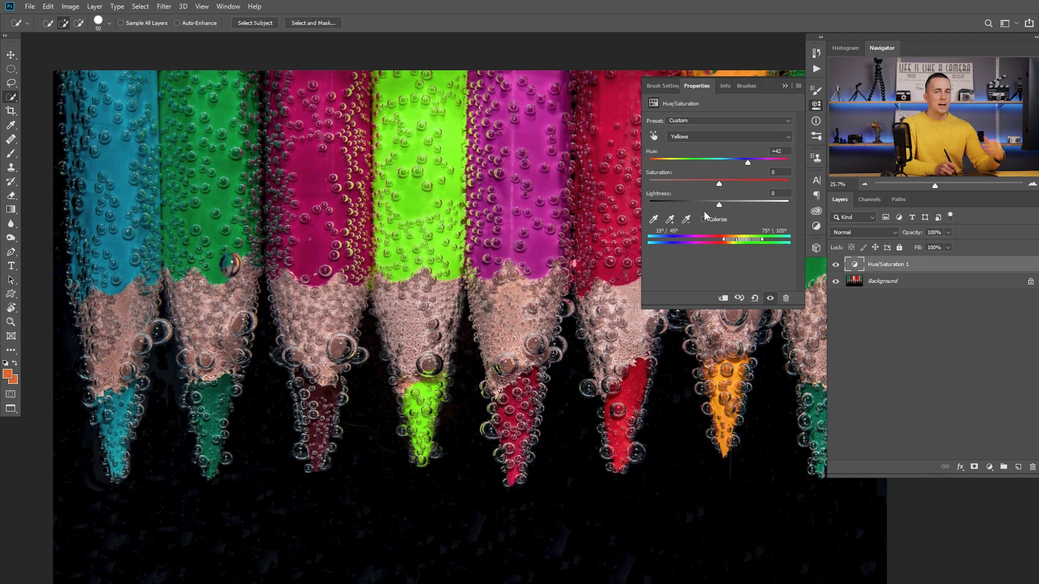
scroll(238, 146, down, 4)
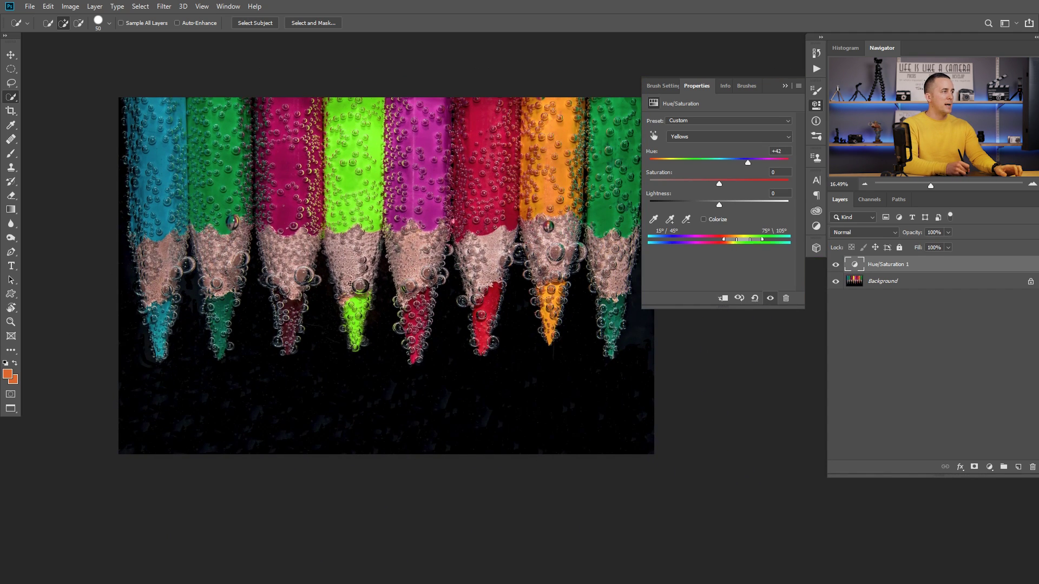
mouse_move(743, 166)
mouse_down()
mouse_move(764, 162)
mouse_move(694, 165)
mouse_move(757, 160)
mouse_move(699, 162)
mouse_move(746, 169)
mouse_up()
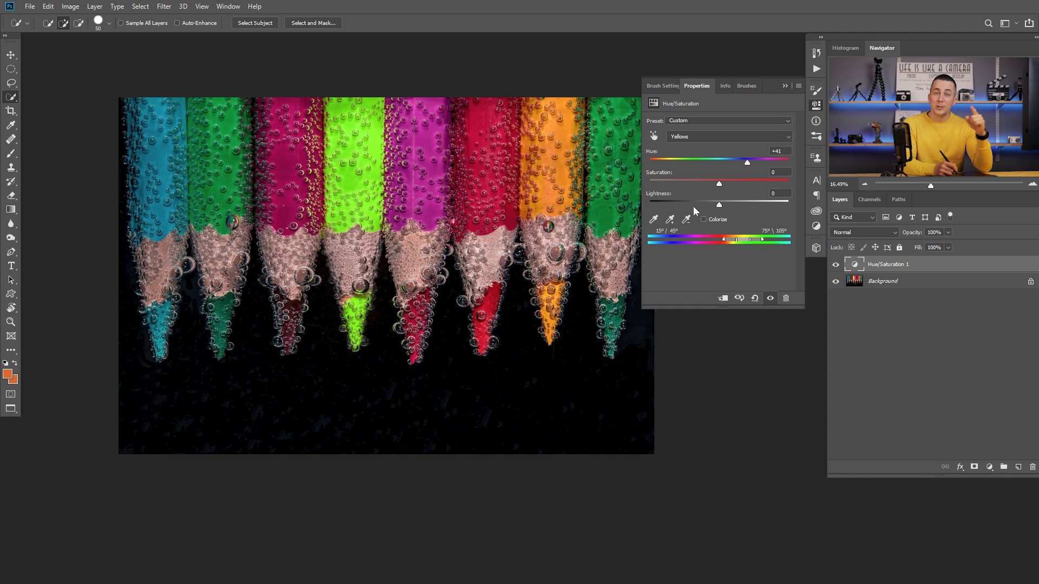
Step: Set the Hue/Saturation 1 layer to Difference blending, with its Yellows Hue at 0 and Lightness at -100
click(864, 233)
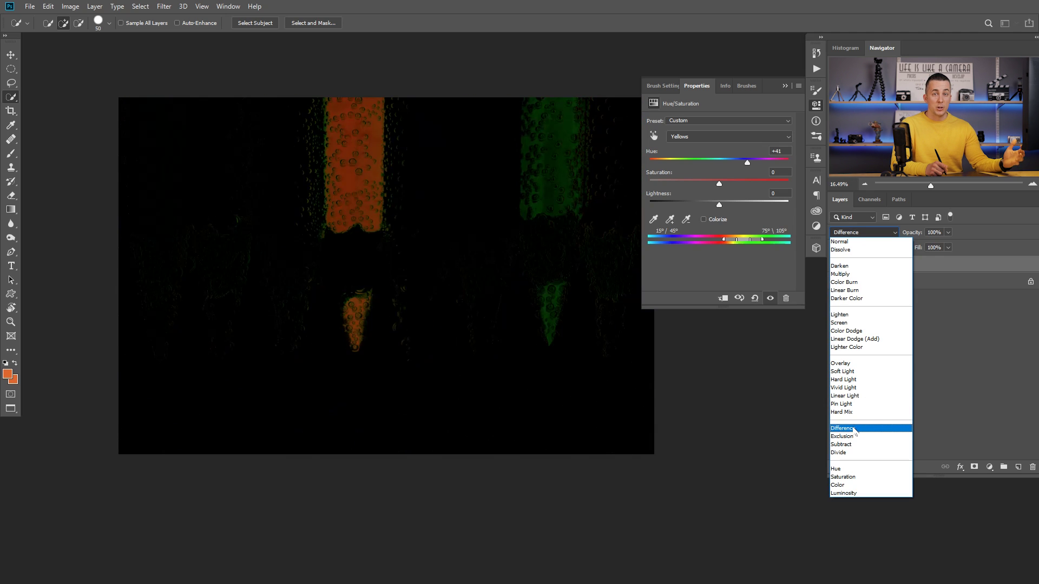
click(851, 430)
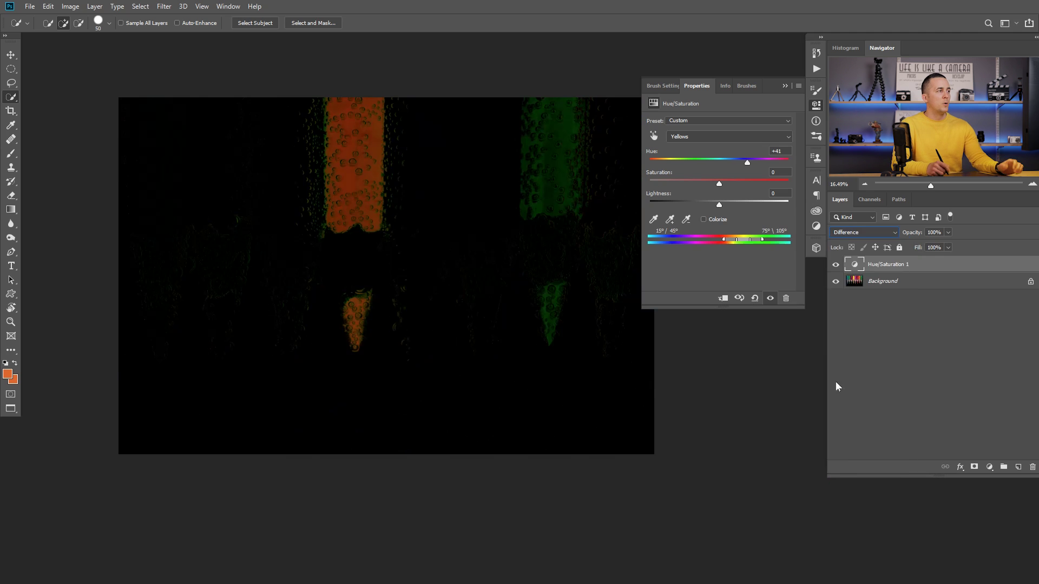
mouse_move(746, 162)
mouse_down()
mouse_move(661, 164)
mouse_move(727, 165)
mouse_up()
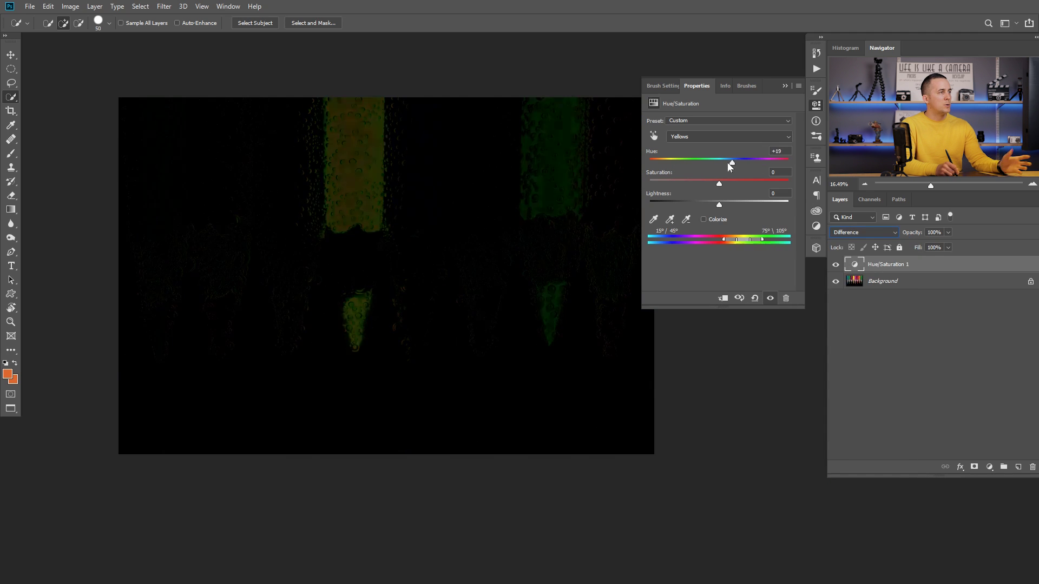
click(778, 151)
text(0)
key(Tab)
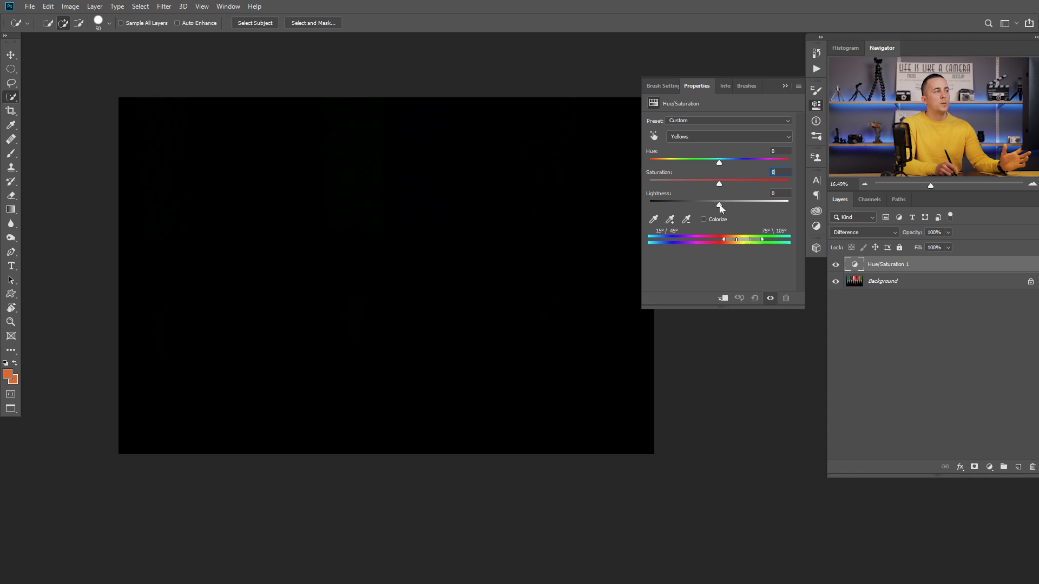
drag(720, 206, 641, 204)
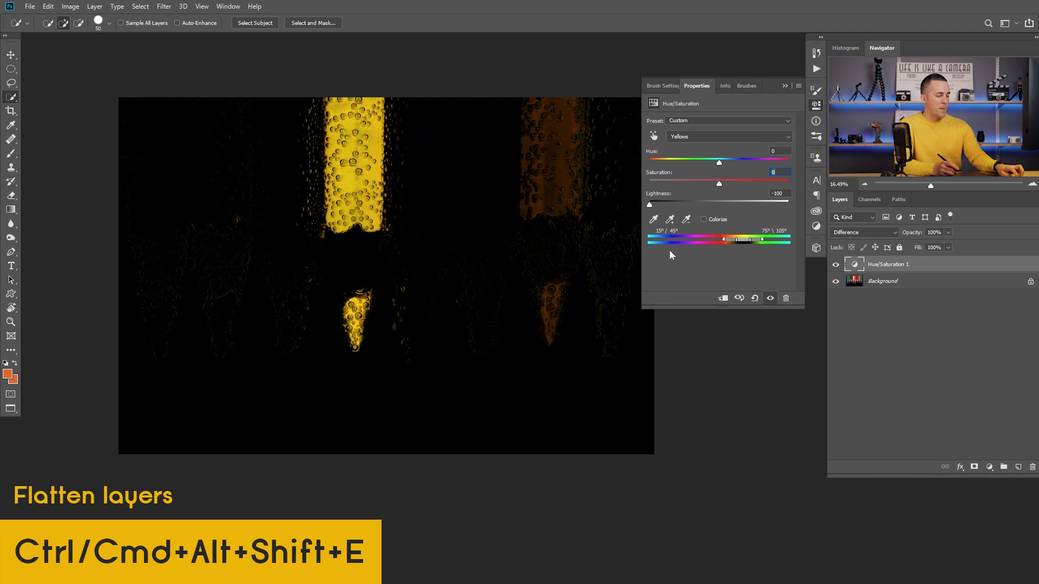
Step: Stamp all visible layers into a new merged layer and desaturate it
key(ctrl+alt+shift+e)
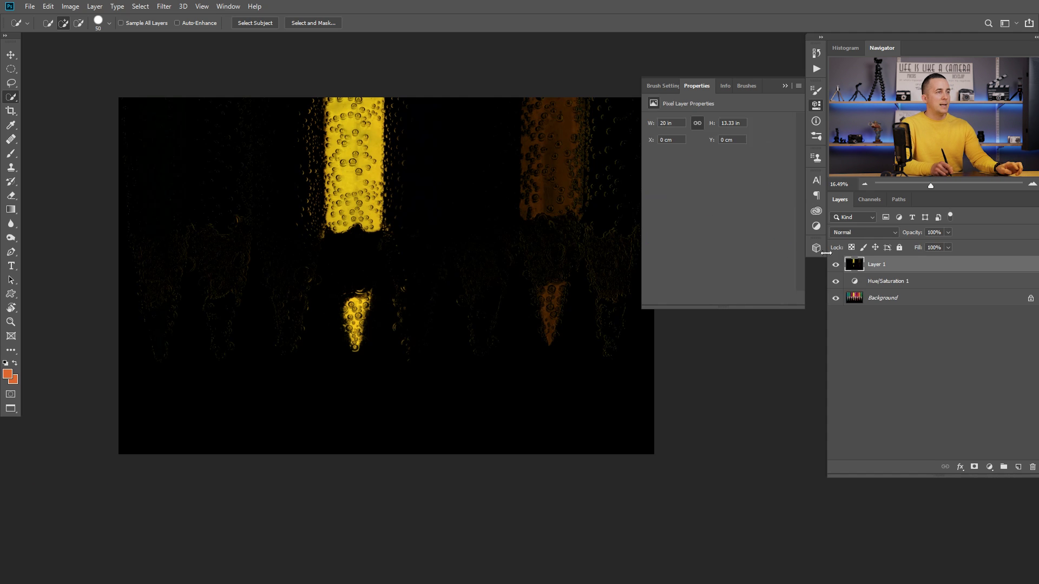
click(785, 86)
drag(580, 252, 704, 268)
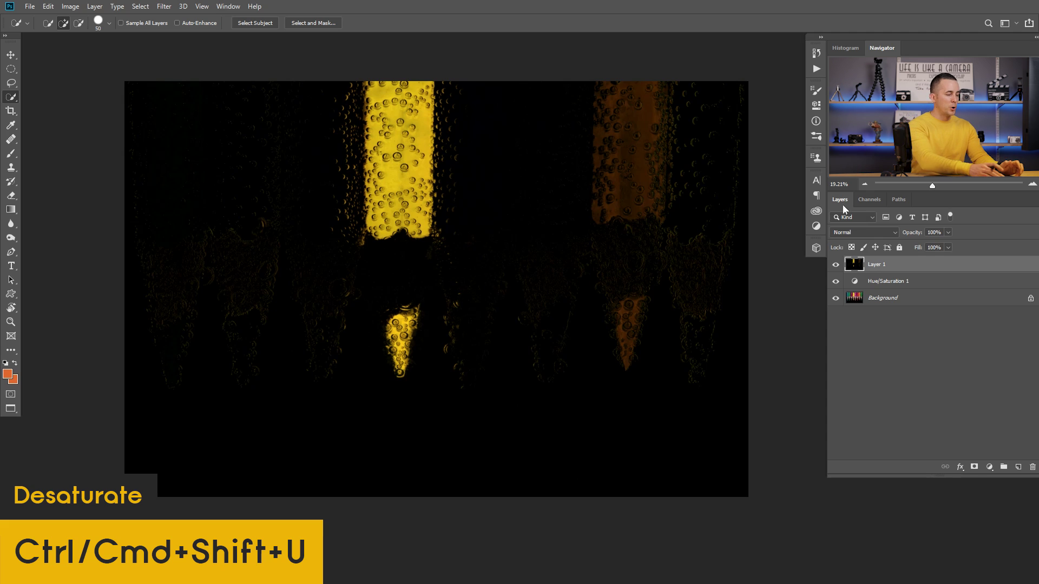
key(ctrl+shift+u)
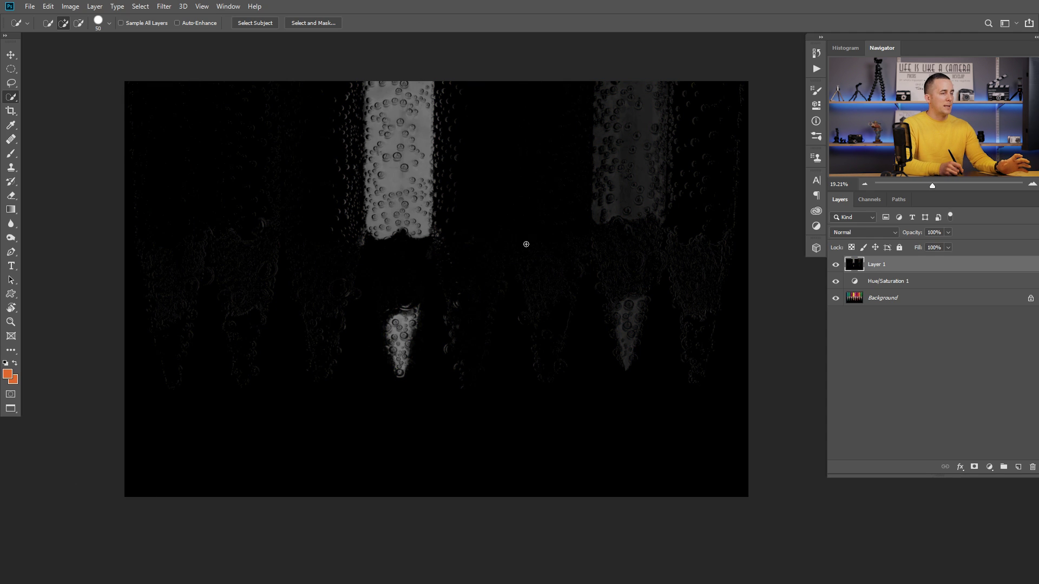
Step: Add a Levels adjustment layer above the desaturated layer with input black 24 and input white 39
click(989, 467)
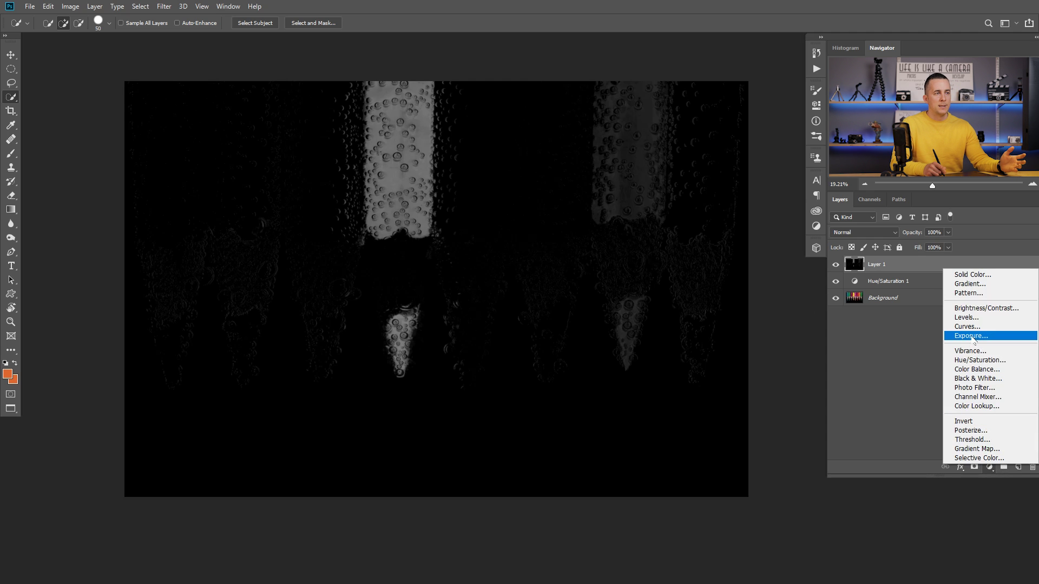
click(966, 317)
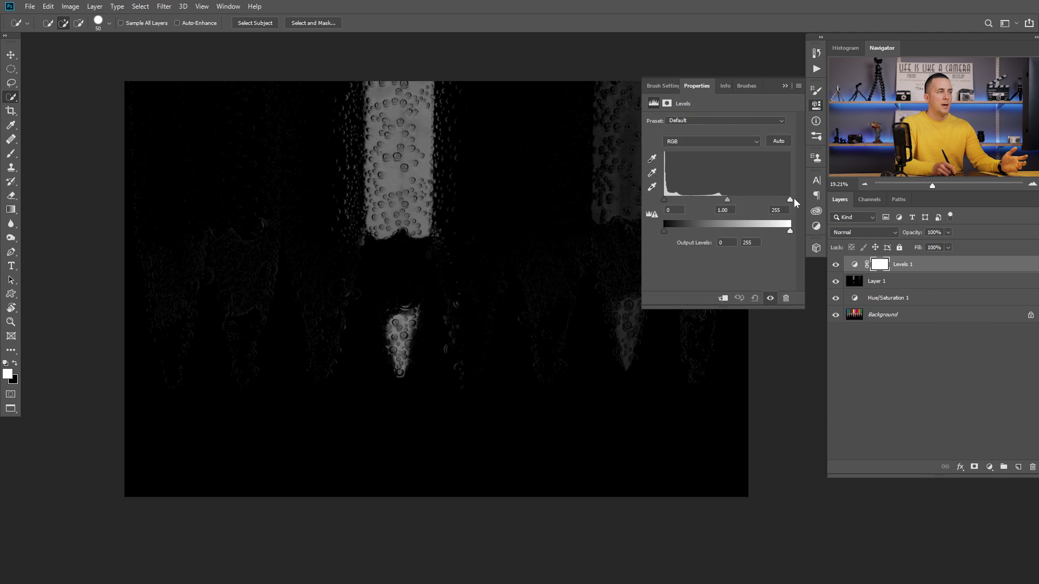
drag(788, 200, 693, 199)
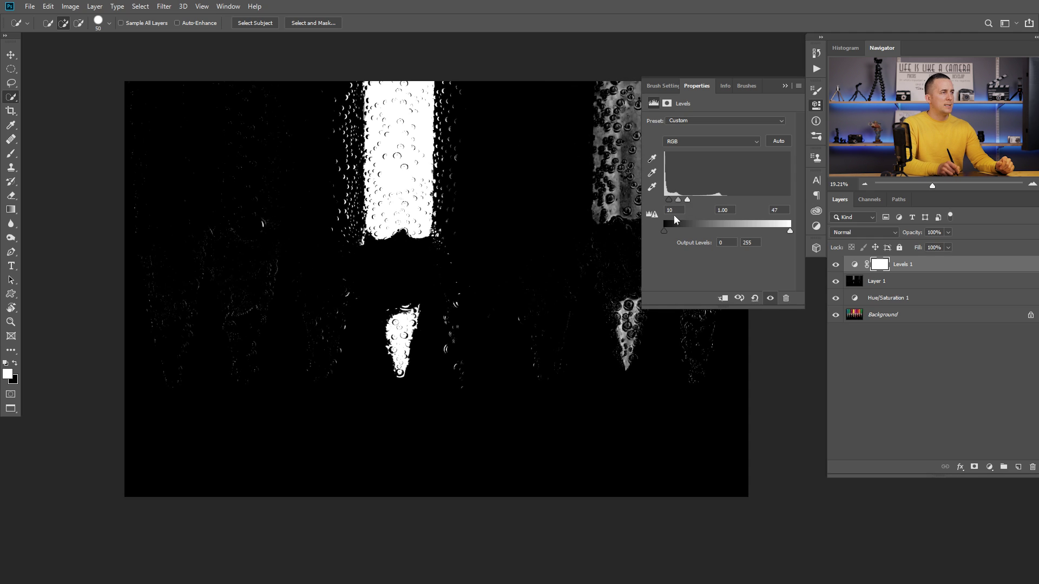
mouse_move(688, 201)
mouse_down()
mouse_move(668, 200)
mouse_move(684, 198)
mouse_move(676, 203)
mouse_up()
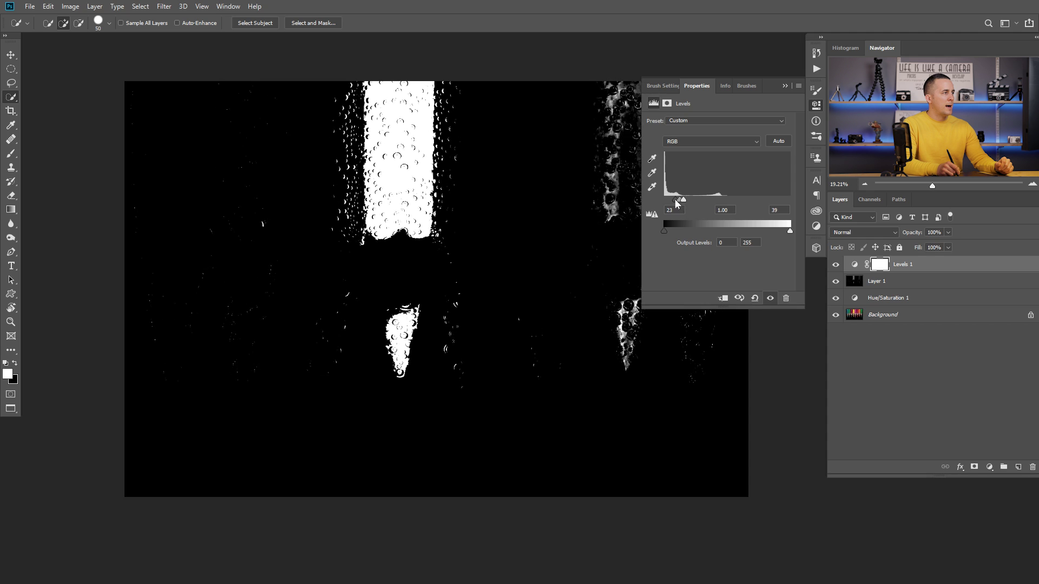
click(785, 87)
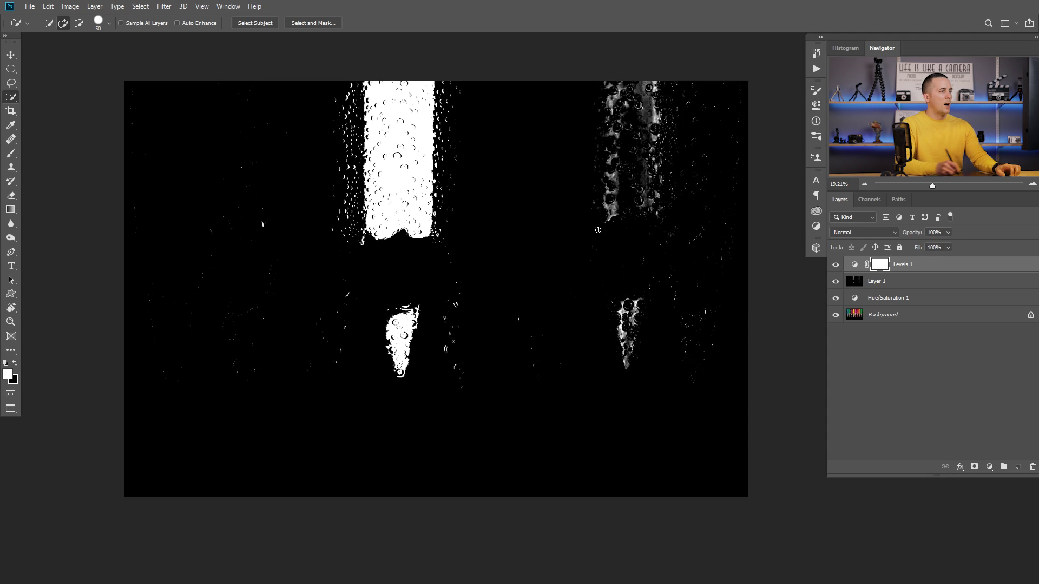
Step: Paint black on Layer 1 over the remains of the orange pencil and the stray specks away from the yellow pencil
click(857, 282)
key(d)
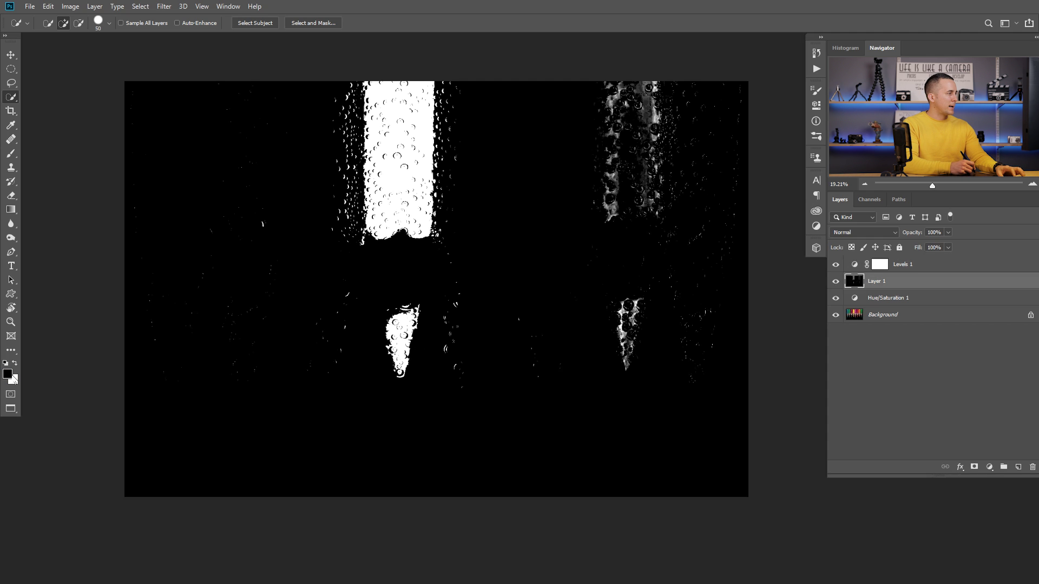
key(b)
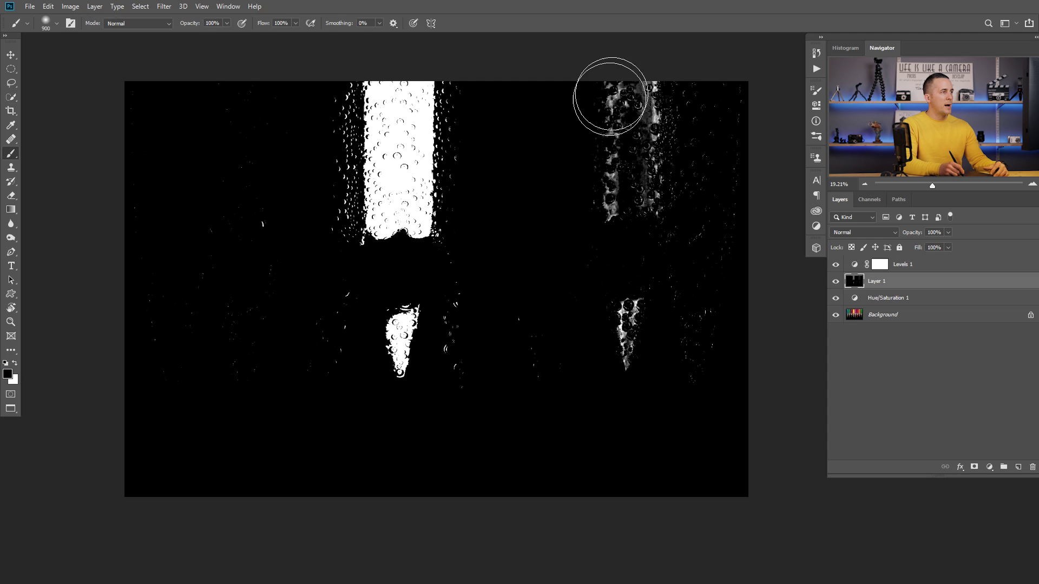
mouse_move(607, 93)
mouse_down()
mouse_move(641, 273)
mouse_move(626, 182)
mouse_move(689, 85)
mouse_up()
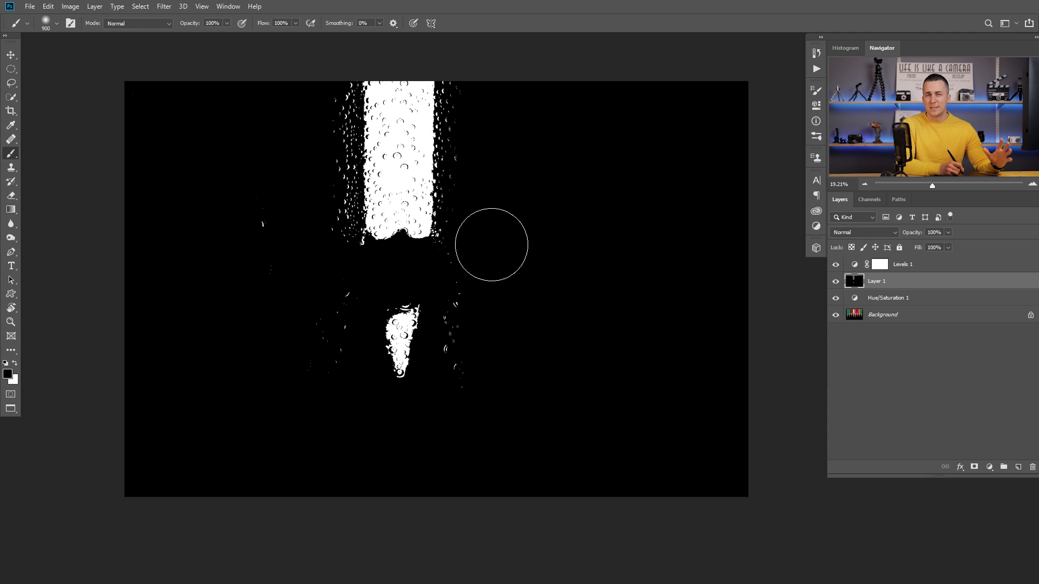
Step: Load the RGB channel as a selection and add a Hue/Saturation adjustment layer masked by it above Levels 1
click(870, 201)
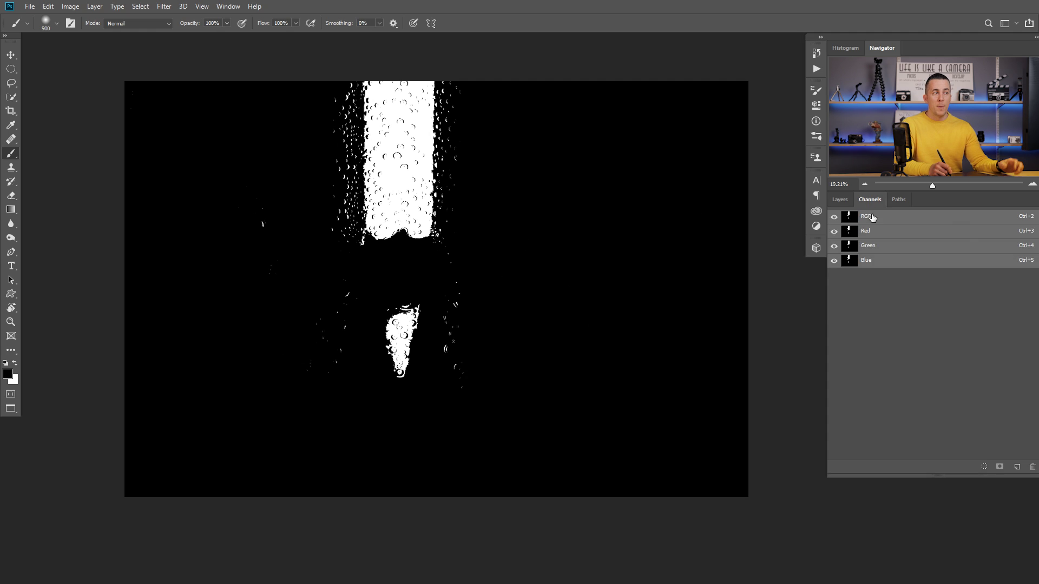
ctrl+click(850, 218)
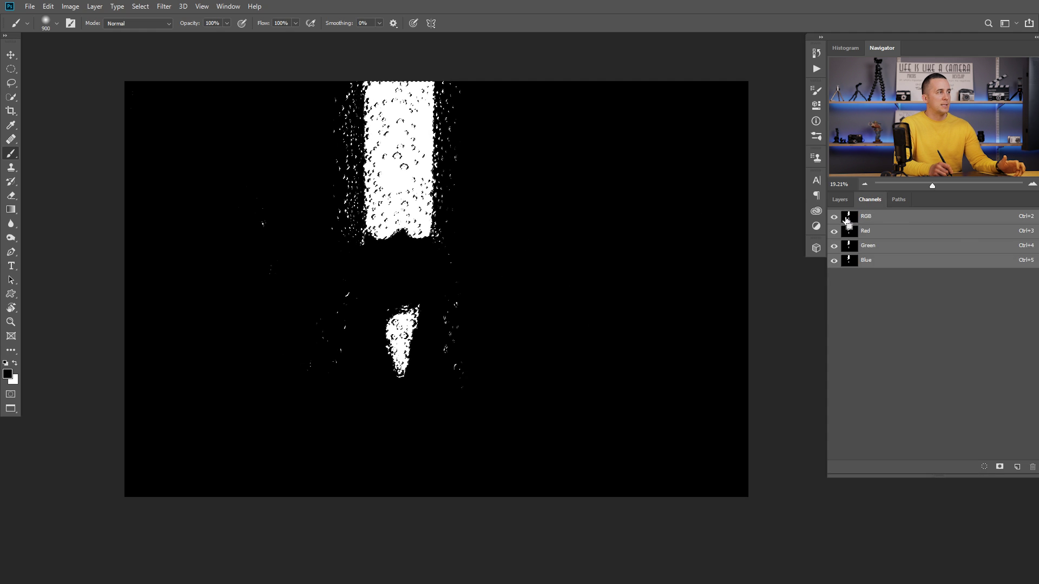
click(840, 200)
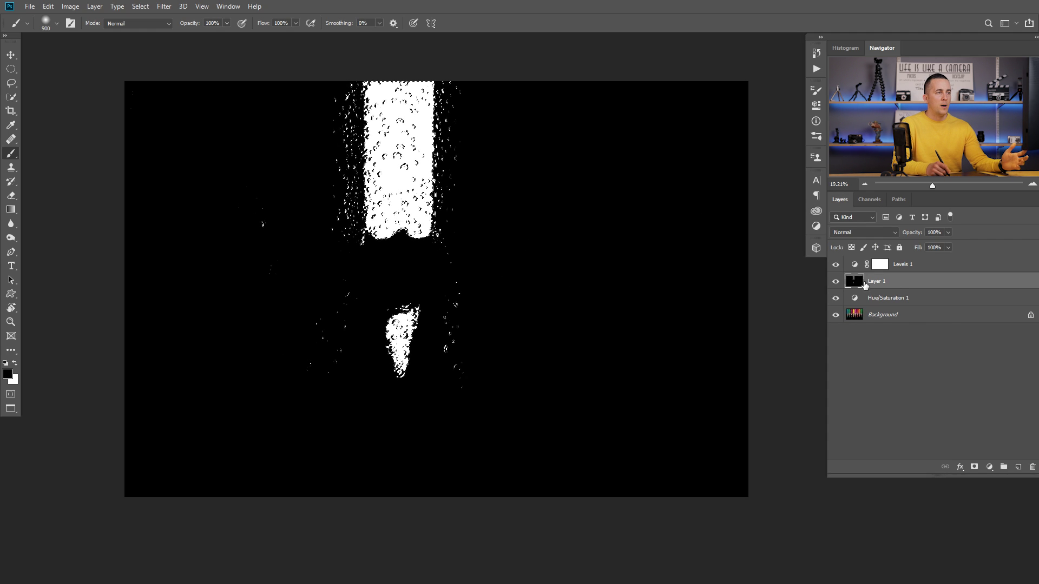
click(880, 264)
key(x)
click(989, 466)
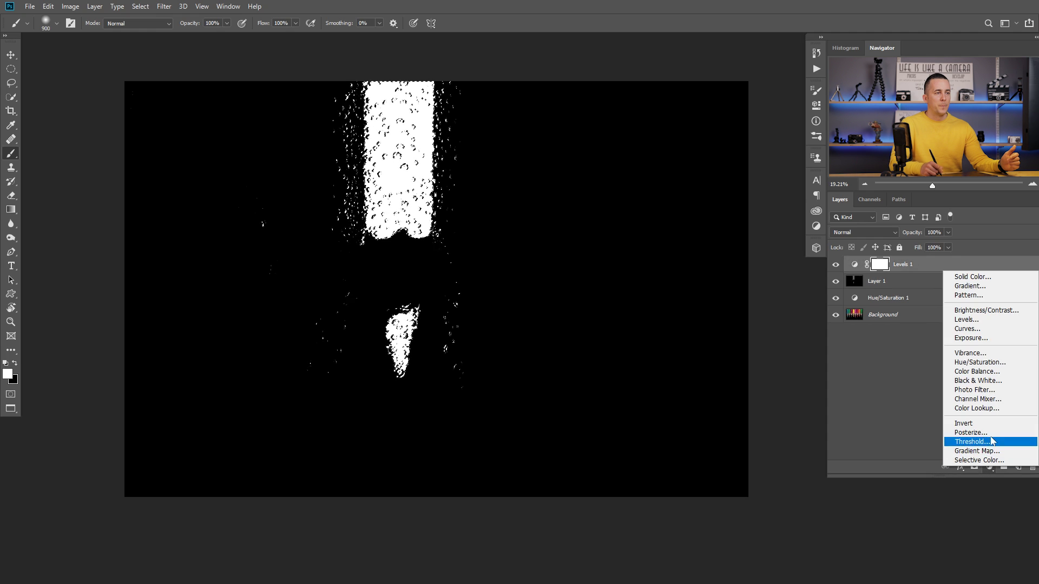
click(980, 364)
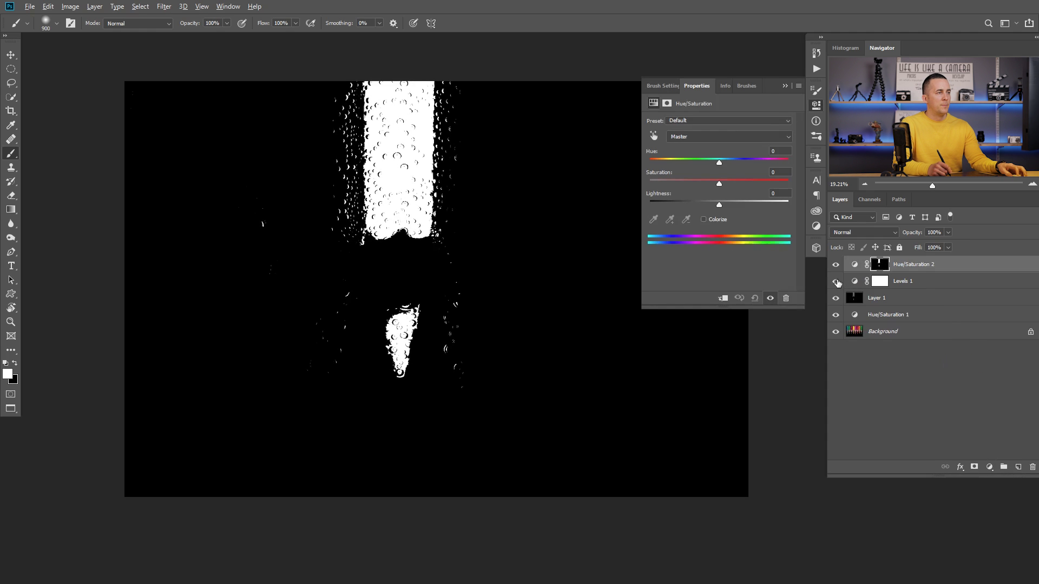
Step: Hide the Hue/Saturation 1, Layer 1 and Levels 1 layers and check the Hue/Saturation 2 mask on its own
drag(836, 306, 836, 315)
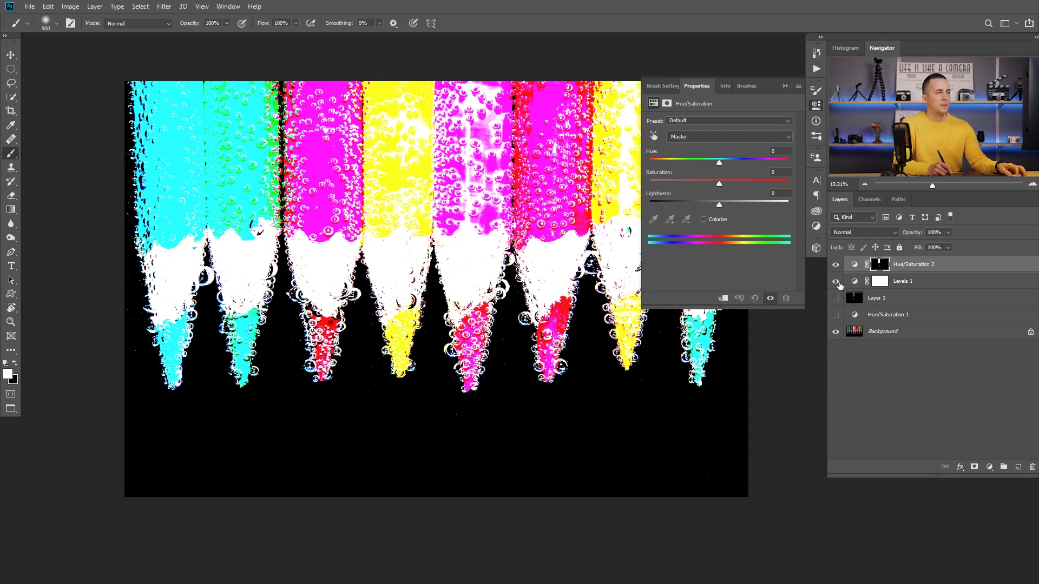
click(836, 281)
drag(540, 254, 490, 250)
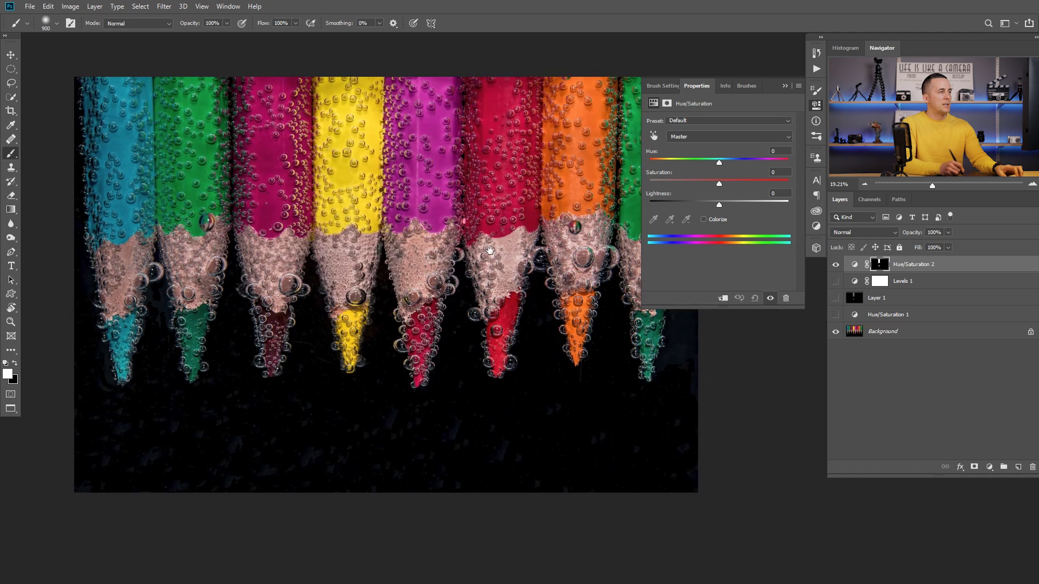
alt+click(883, 265)
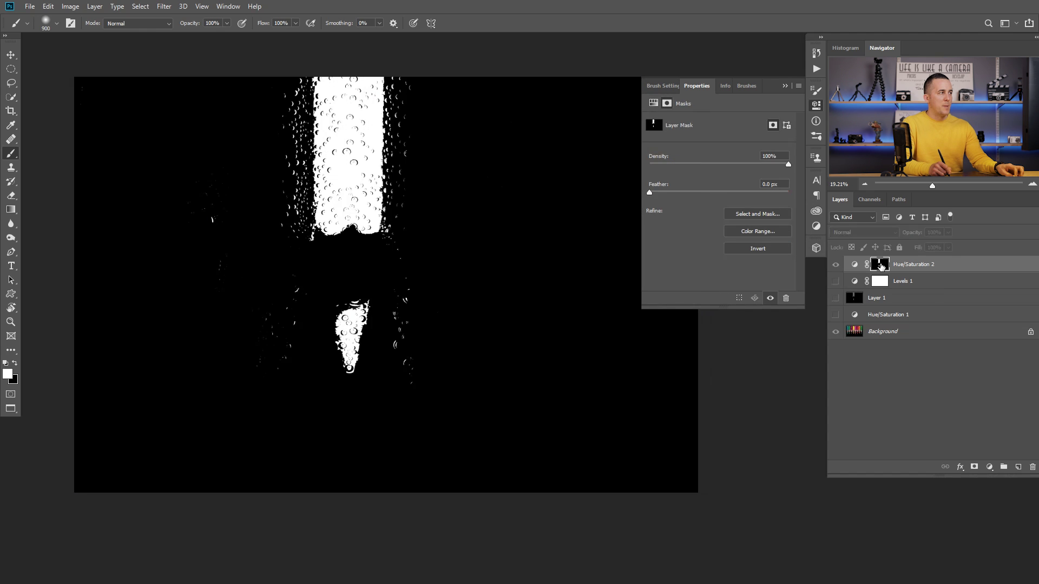
alt+click(883, 265)
Step: Try Hue values of +31, +34 and +17 on Hue/Saturation 2, inspecting the yellow pencil's tip and body up close
click(855, 264)
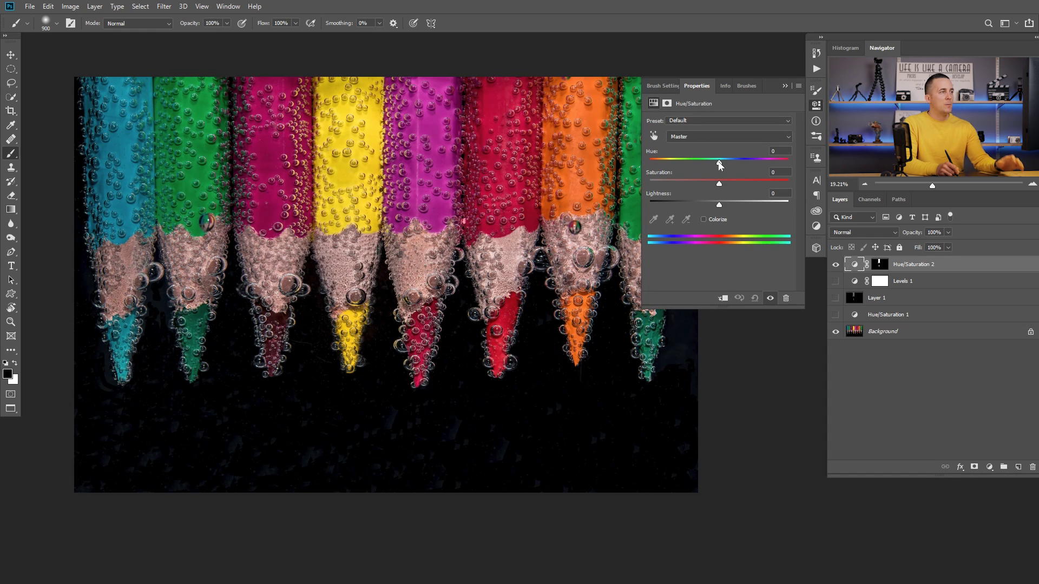
mouse_move(719, 163)
mouse_down()
mouse_move(765, 162)
mouse_move(679, 162)
mouse_move(775, 165)
mouse_move(689, 168)
mouse_move(740, 164)
mouse_up()
scroll(339, 327, up, 5)
scroll(507, 251, down, 4)
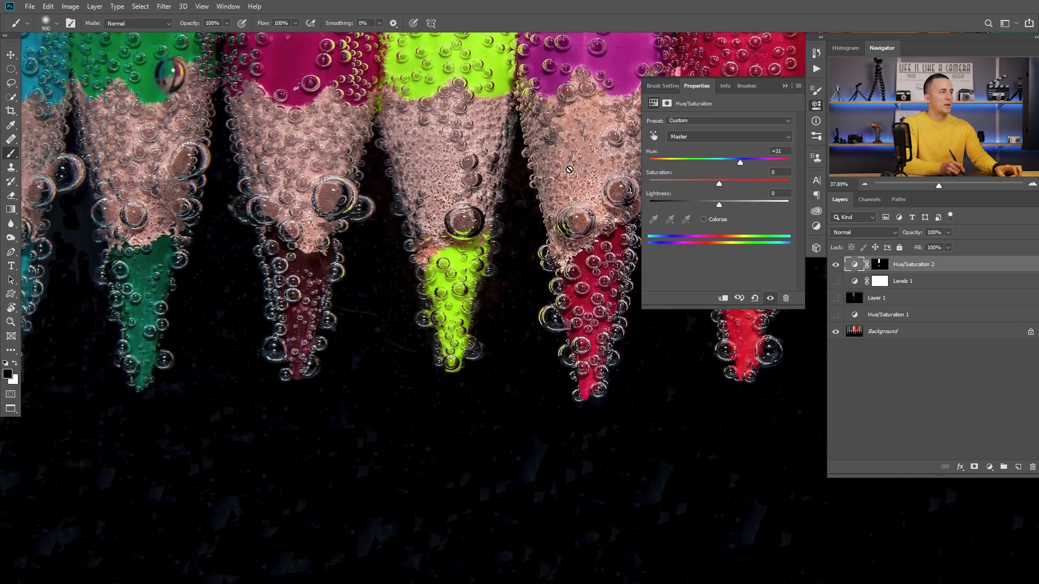
drag(501, 184, 471, 305)
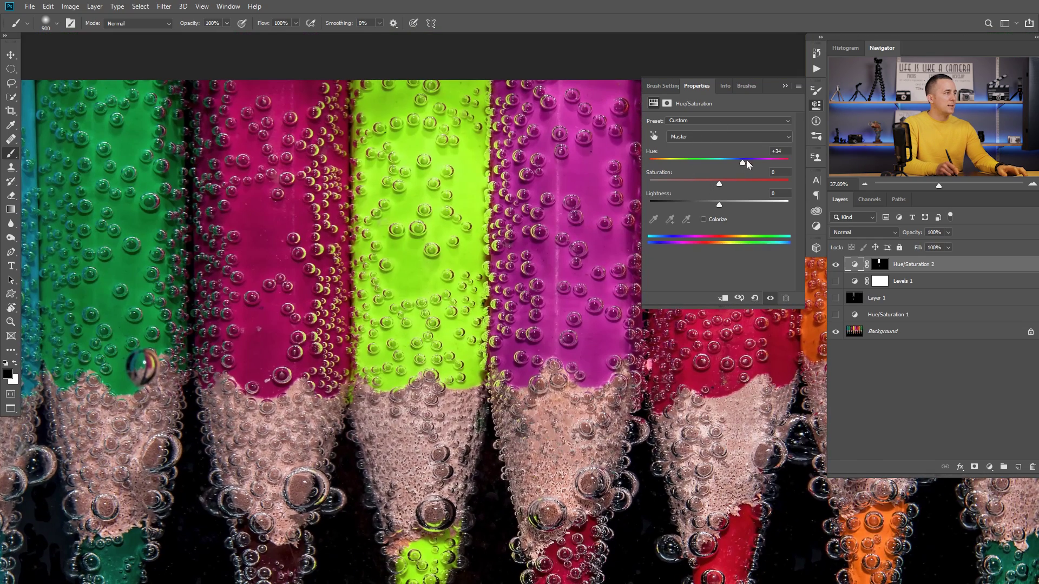
drag(745, 161, 730, 161)
Step: Set the Hue of Hue/Saturation 2 to -35 and check the recoloured pencil's edge bubbles up close
alt+click(880, 263)
alt+click(880, 264)
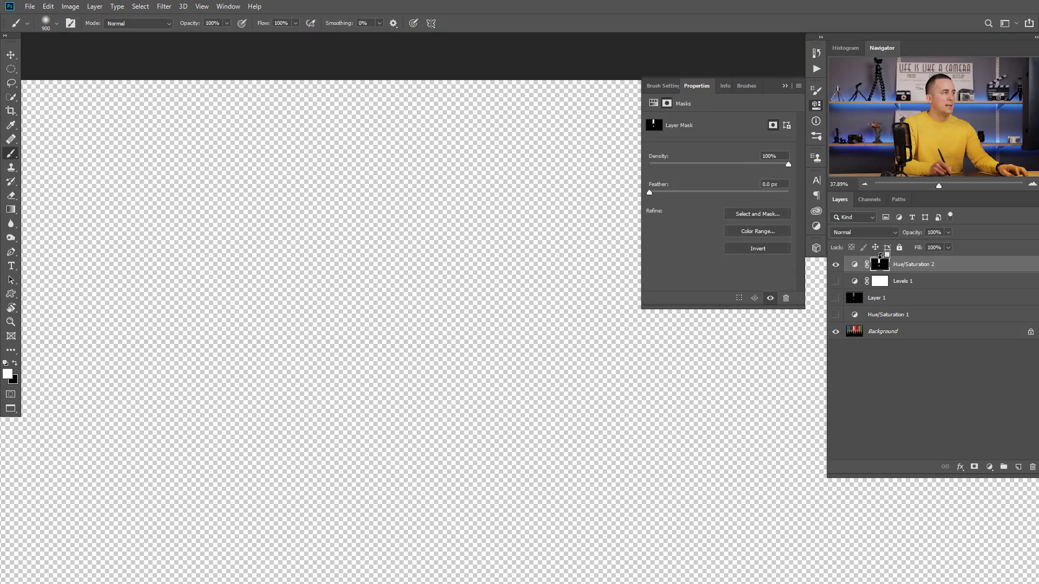
click(854, 265)
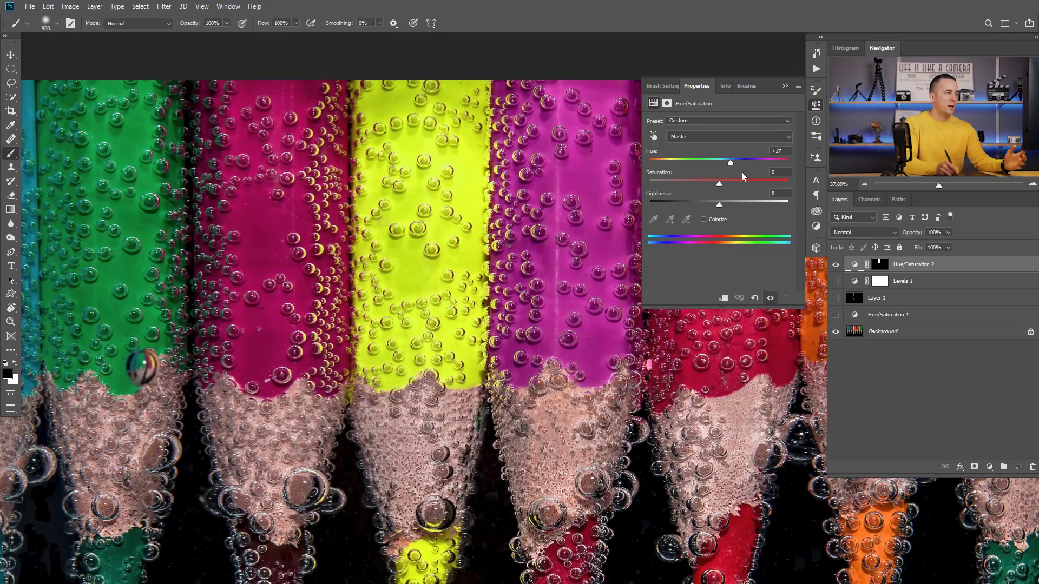
drag(730, 163, 694, 163)
drag(338, 223, 355, 218)
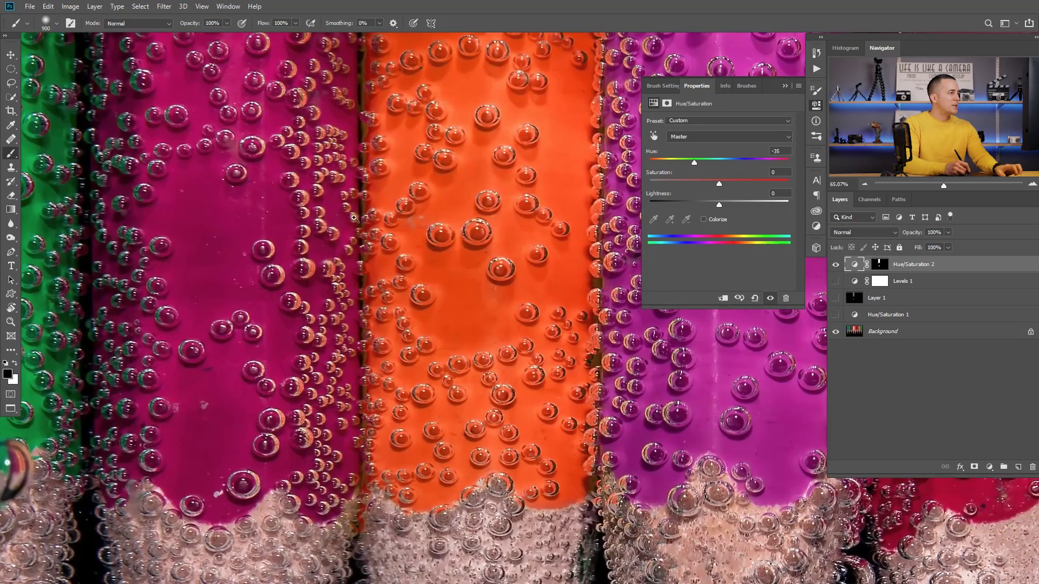
Step: Try a Hue of +27 on Hue/Saturation 2, check the recoloured pencil, and set the Hue to +2
click(325, 312)
click(519, 213)
mouse_move(694, 163)
mouse_down()
mouse_move(673, 163)
mouse_move(764, 162)
mouse_move(649, 167)
mouse_move(737, 162)
mouse_up()
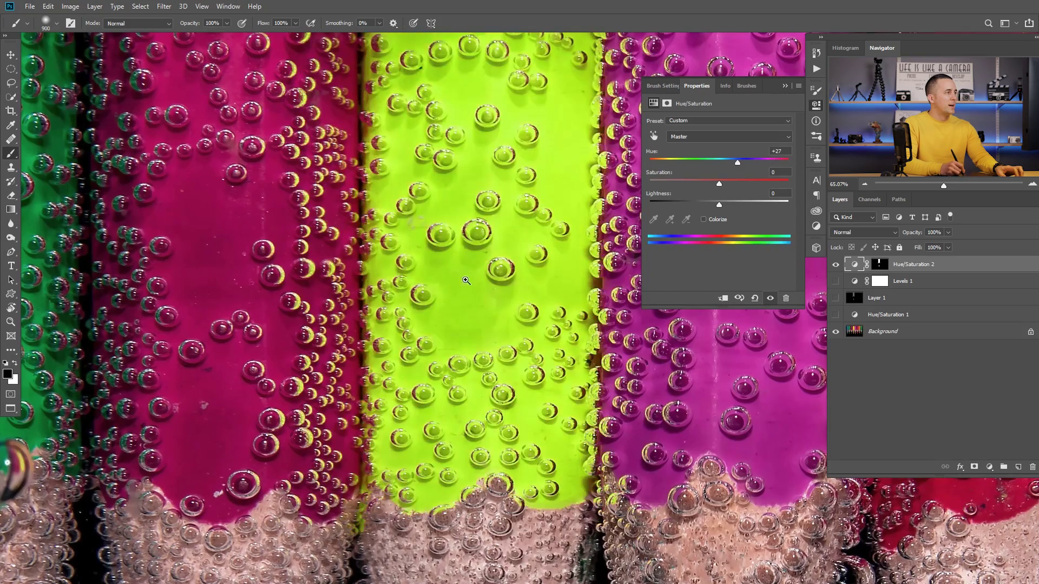
scroll(427, 296, down, 3)
drag(459, 313, 433, 246)
scroll(464, 259, down, 1)
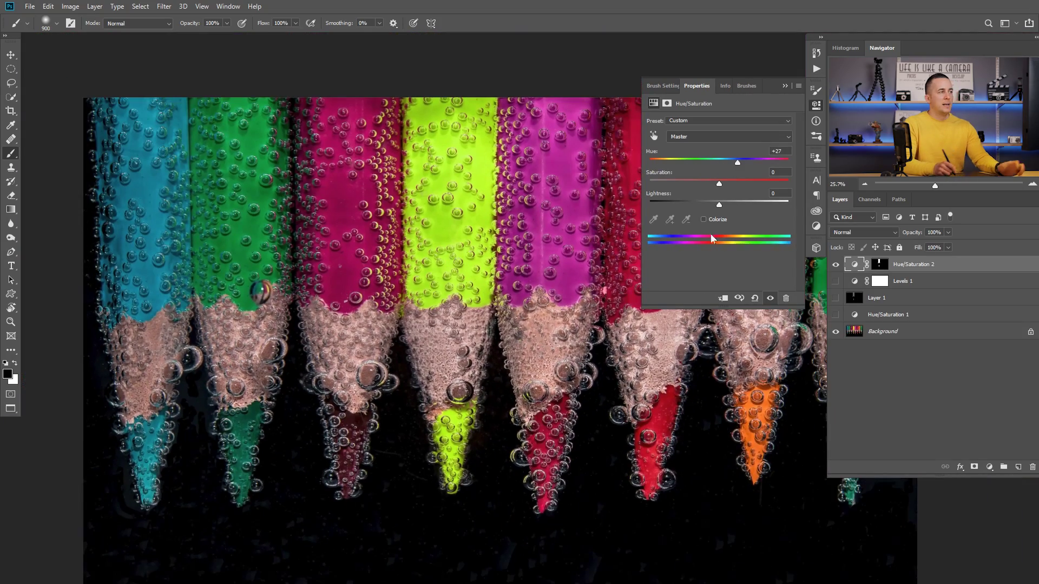
drag(737, 164, 720, 162)
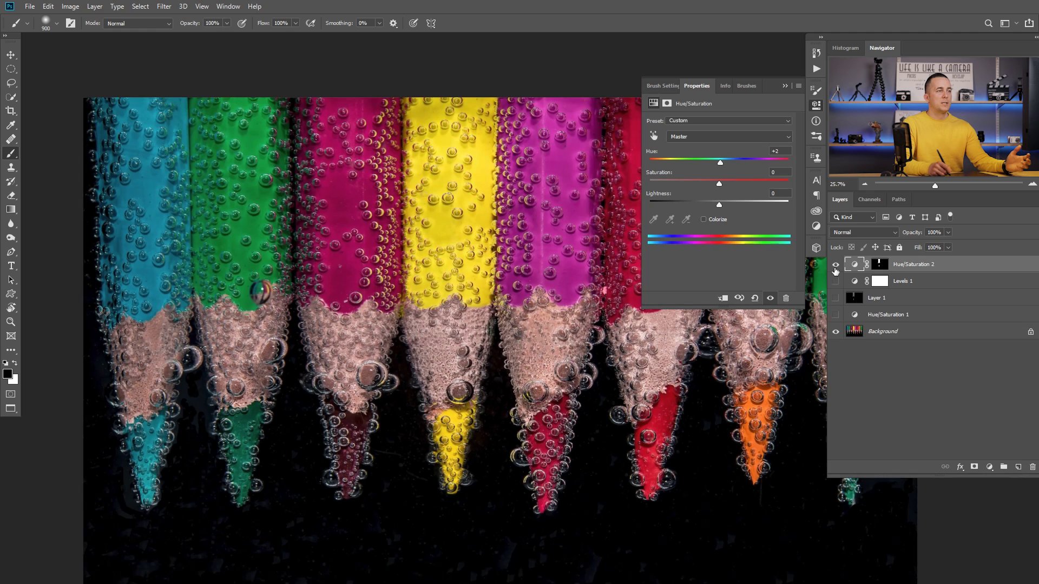
Step: Add a Curves adjustment layer above Hue/Saturation 2 and replace its mask with a copy of the Hue/Saturation 2 mask
click(989, 467)
click(967, 328)
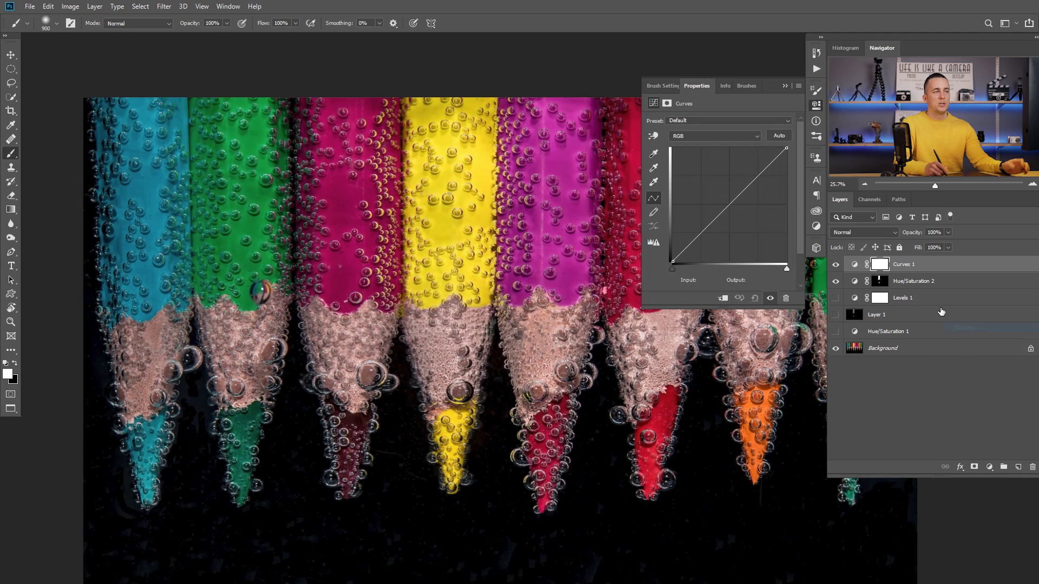
drag(879, 282, 857, 276)
click(478, 214)
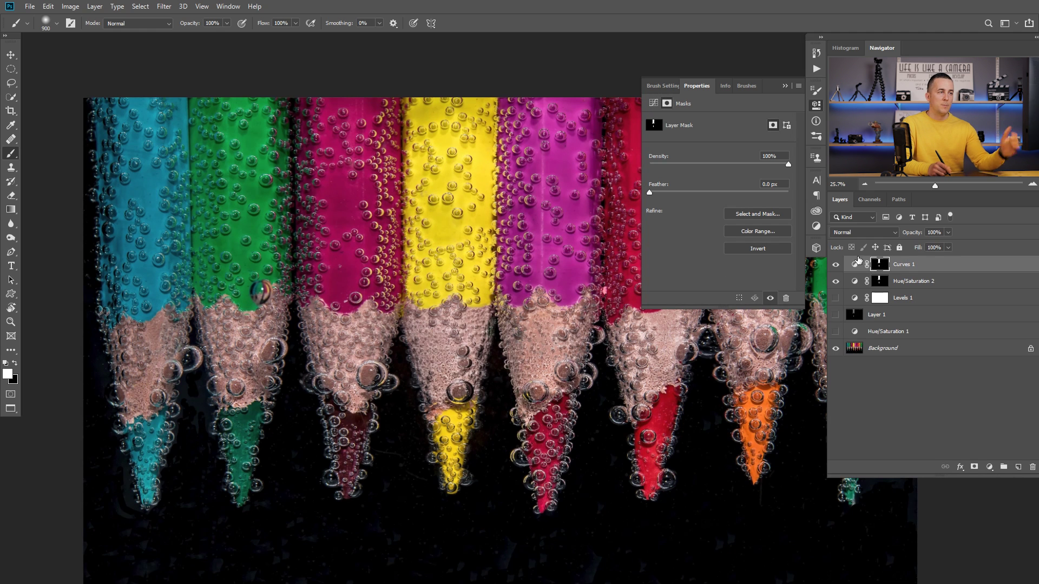
Step: Shape the RGB curve of Curves 1 with a lower point at input 81, output 72 and an upper point at input 171, output 146
click(854, 264)
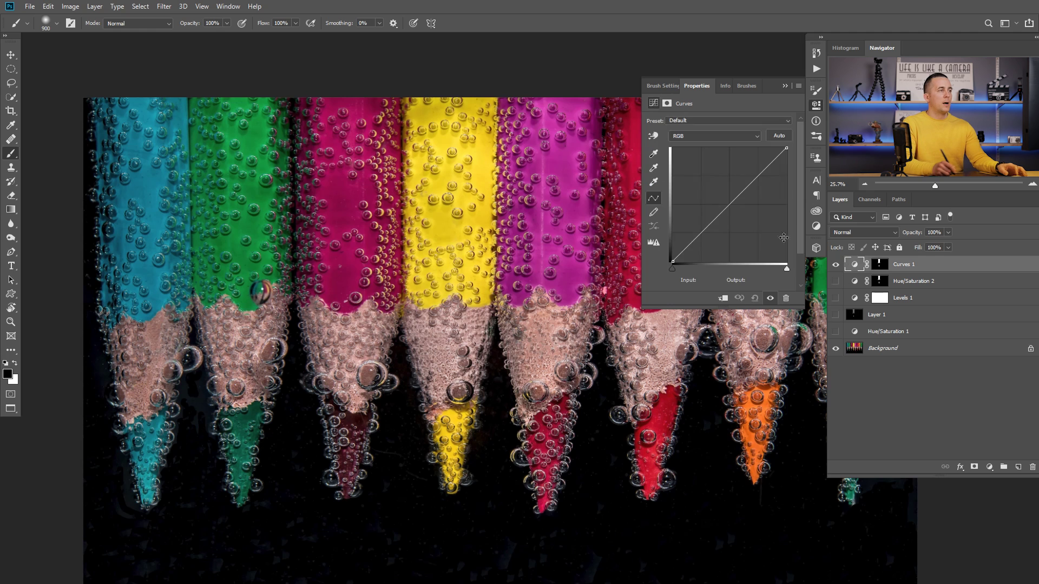
drag(739, 195, 739, 179)
drag(701, 233, 712, 230)
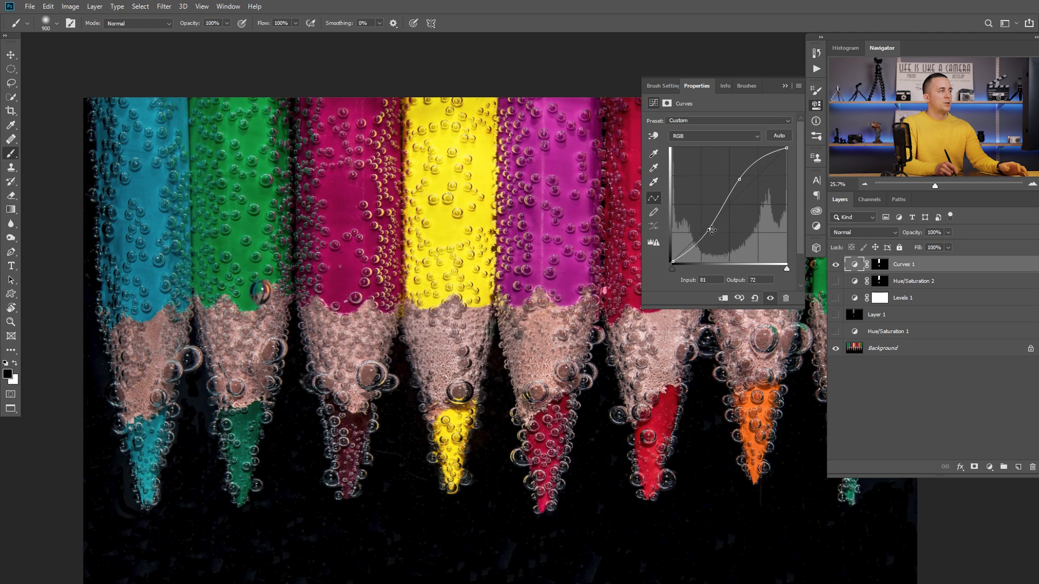
mouse_move(737, 187)
mouse_down()
mouse_move(751, 212)
mouse_move(749, 198)
mouse_up()
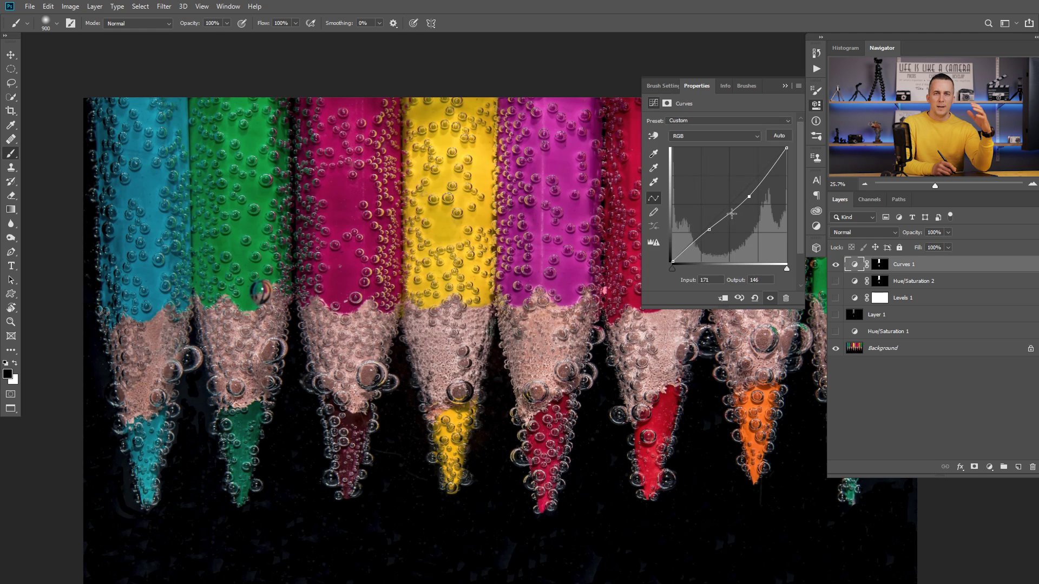
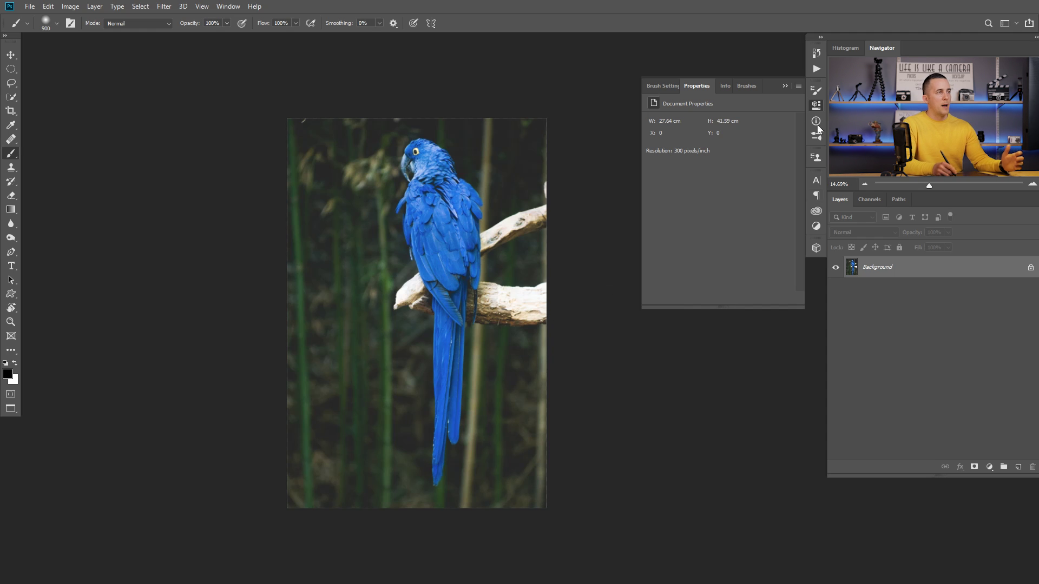
Step: Add a Hue/Saturation adjustment layer above Background and target its Blues range by sampling the parrot's feathers
click(785, 86)
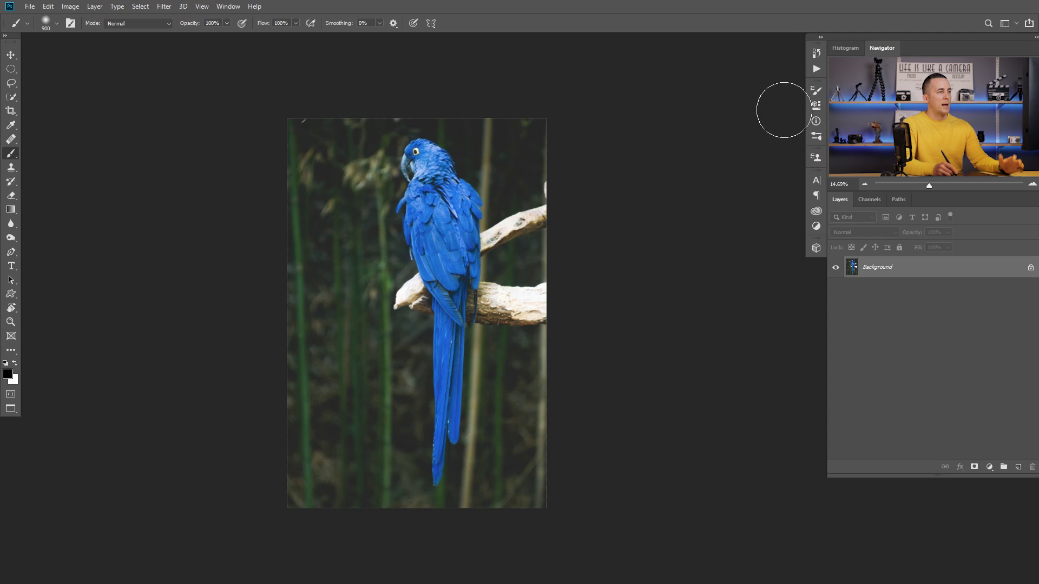
click(989, 466)
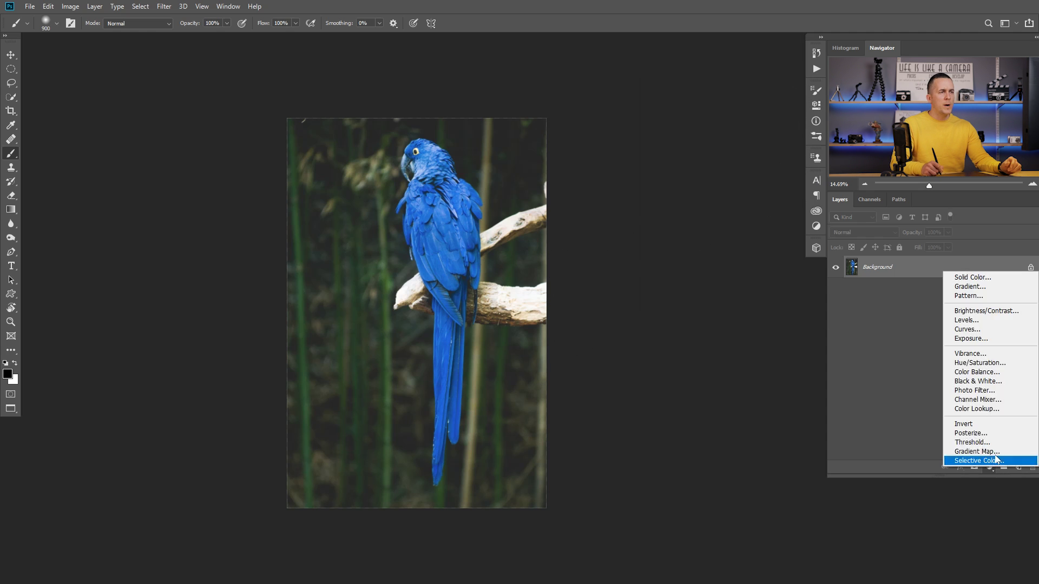
click(975, 363)
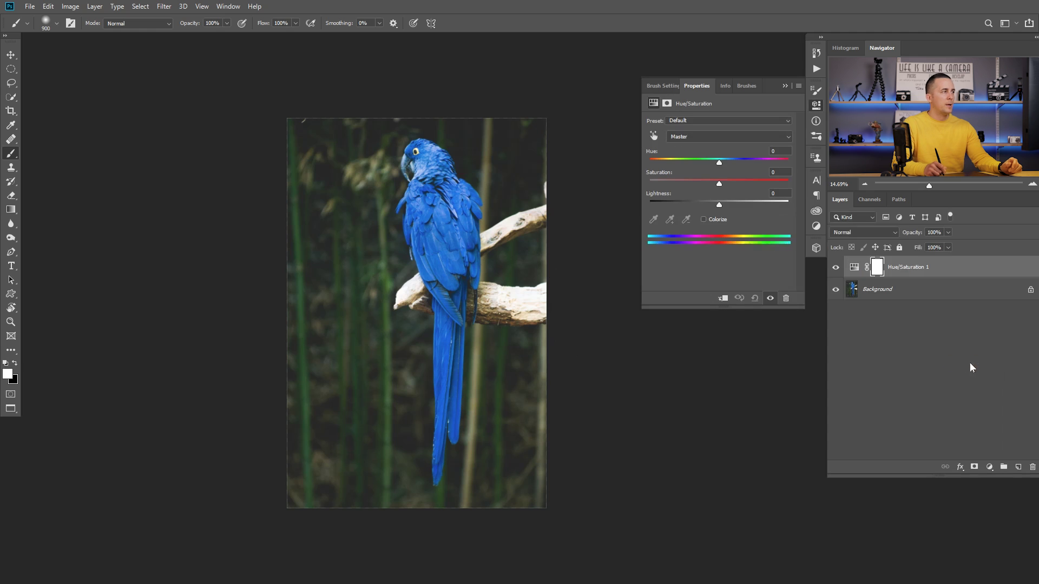
click(654, 135)
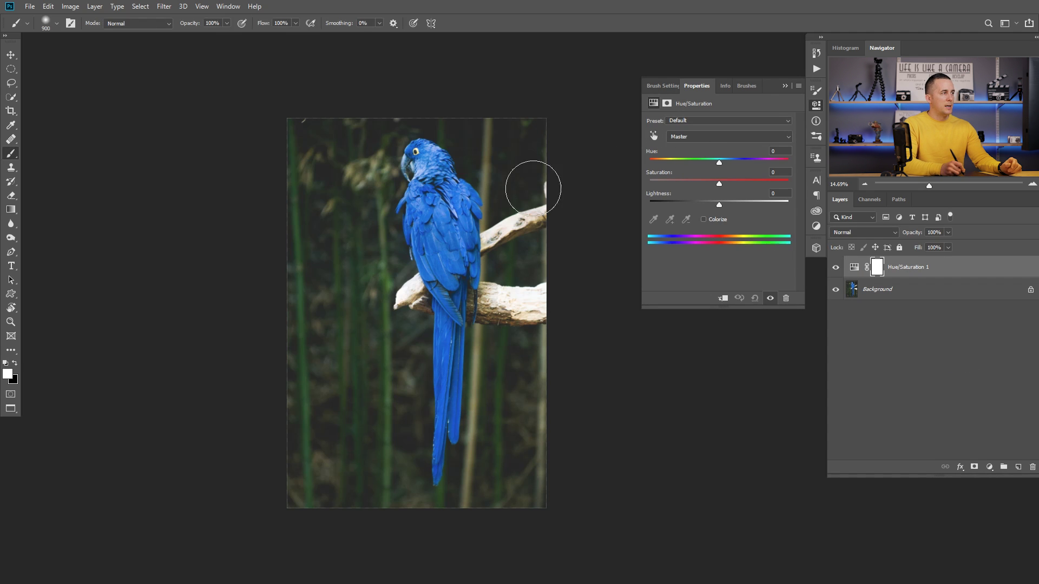
click(452, 213)
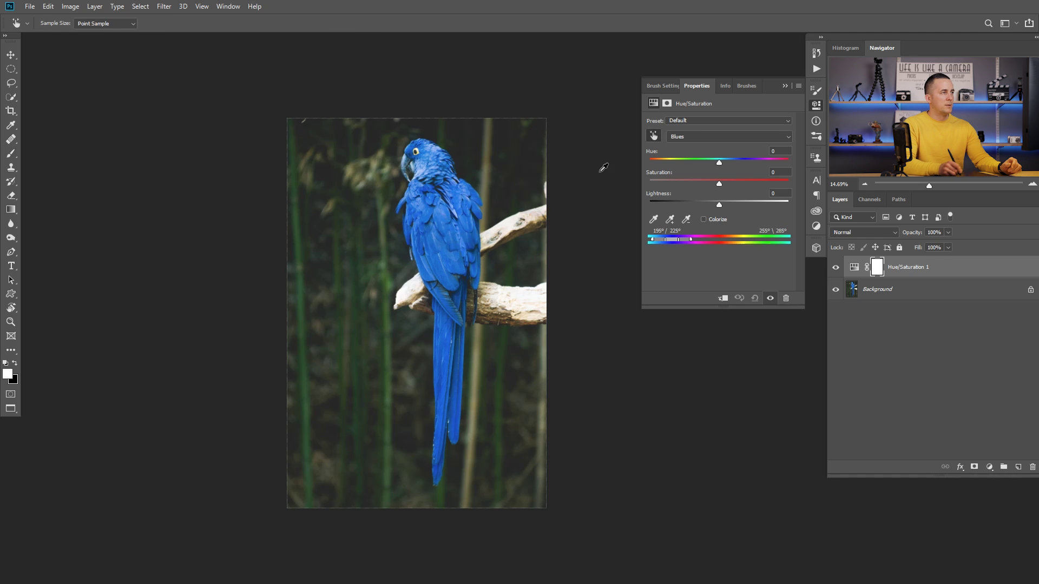
Step: Set the Blues Hue to +180 and Saturation to +46, and adjust the colour range to 181°/195° and 263°\285° to cover the parrot
drag(723, 160, 801, 161)
drag(746, 185, 751, 184)
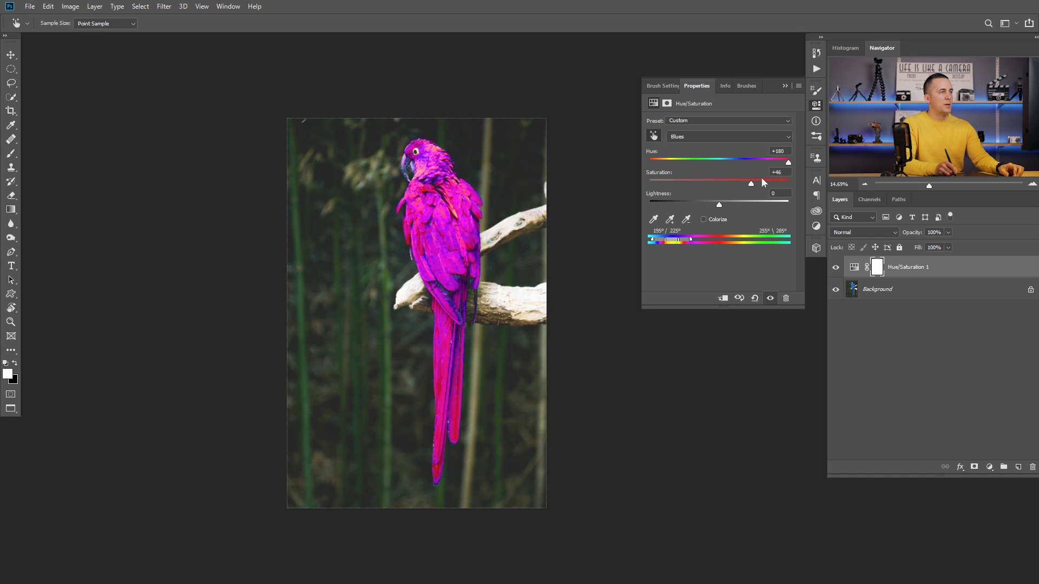
scroll(464, 253, up, 5)
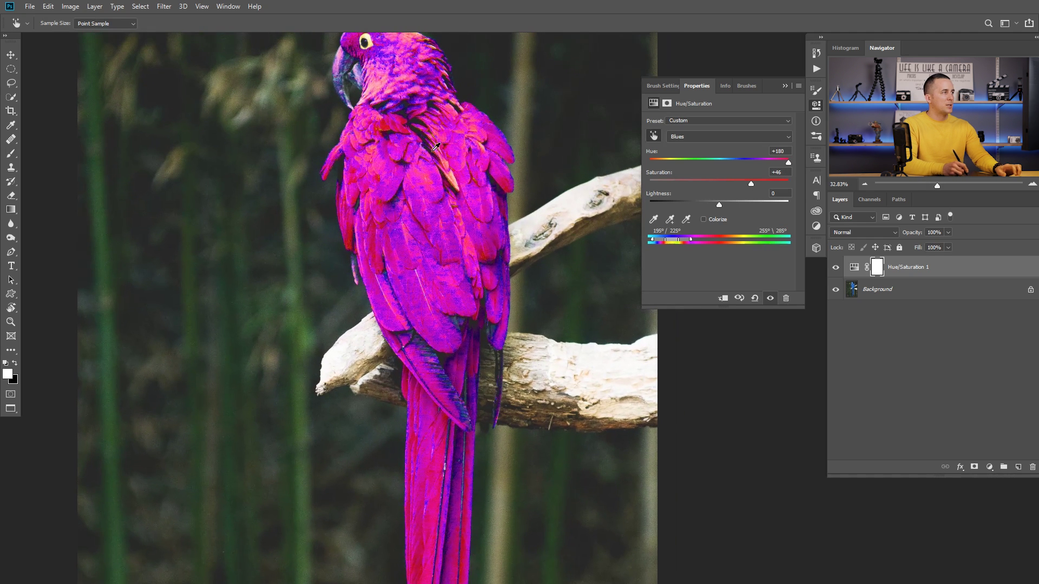
drag(436, 174, 434, 220)
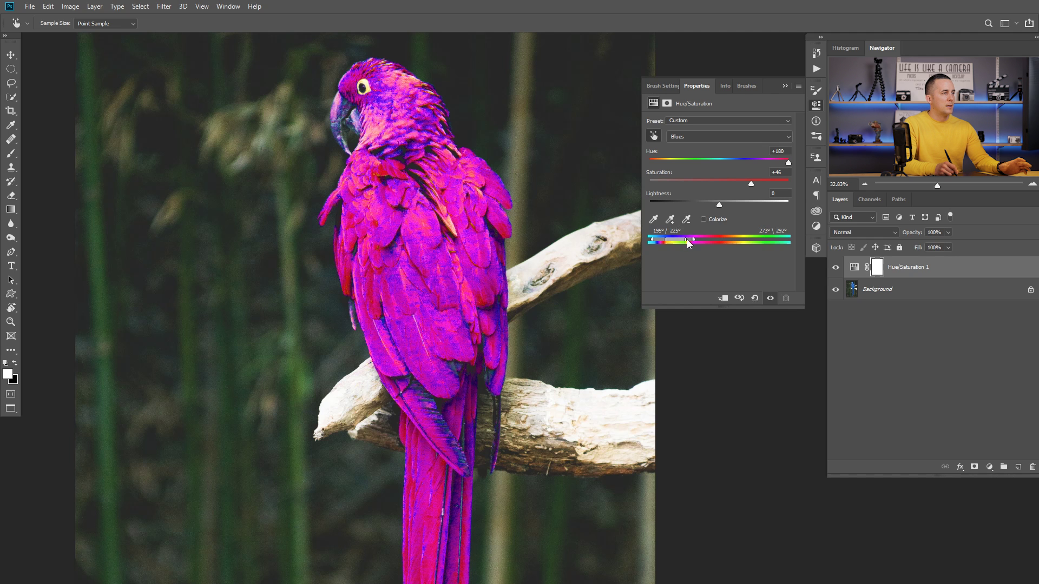
drag(664, 239, 649, 240)
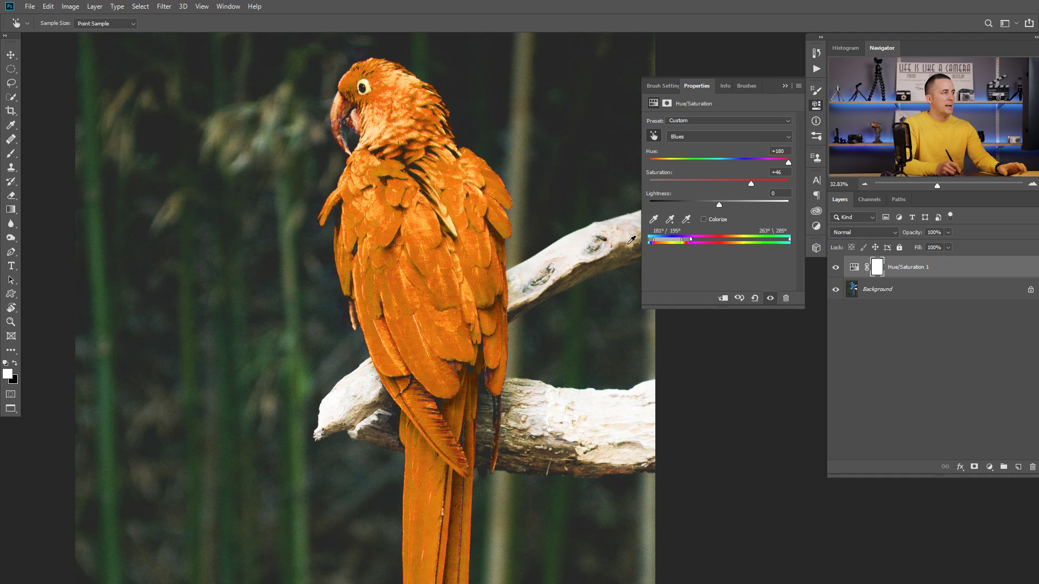
Step: Reset the Blues Hue and Saturation to 0, set Lightness to -100, and change Hue/Saturation 1 to the Difference blend mode
drag(493, 269, 458, 278)
mouse_move(700, 161)
mouse_down()
mouse_move(669, 163)
mouse_move(757, 163)
mouse_move(665, 168)
mouse_move(768, 162)
mouse_move(641, 168)
mouse_move(743, 168)
mouse_move(698, 171)
mouse_up()
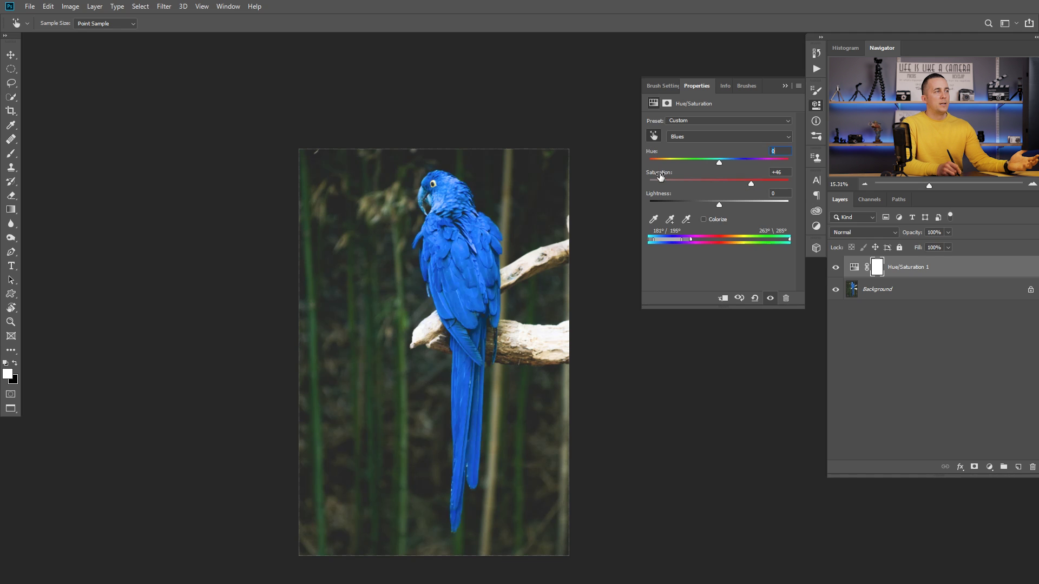
drag(721, 203, 643, 204)
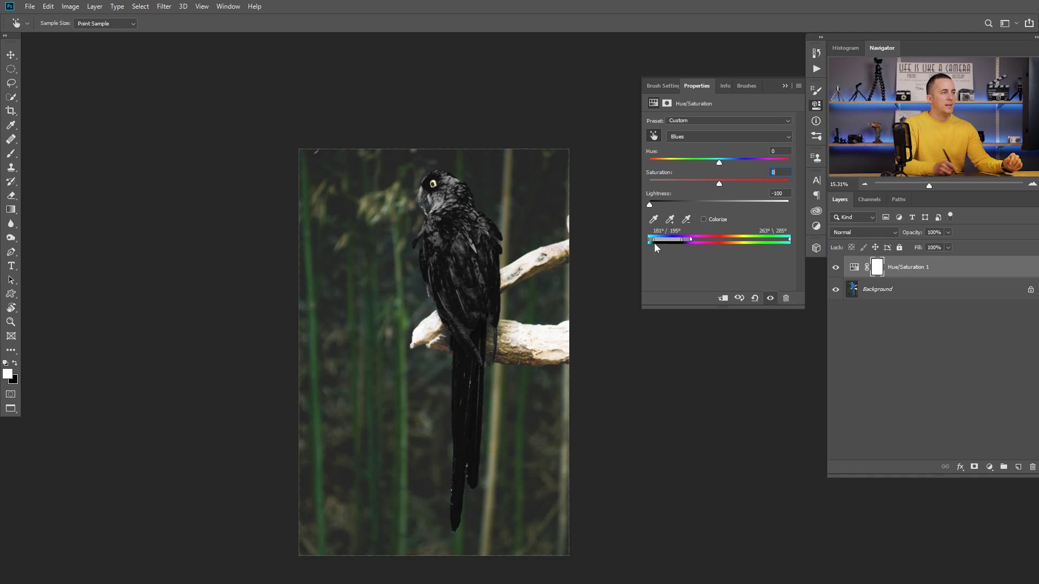
click(863, 237)
click(853, 425)
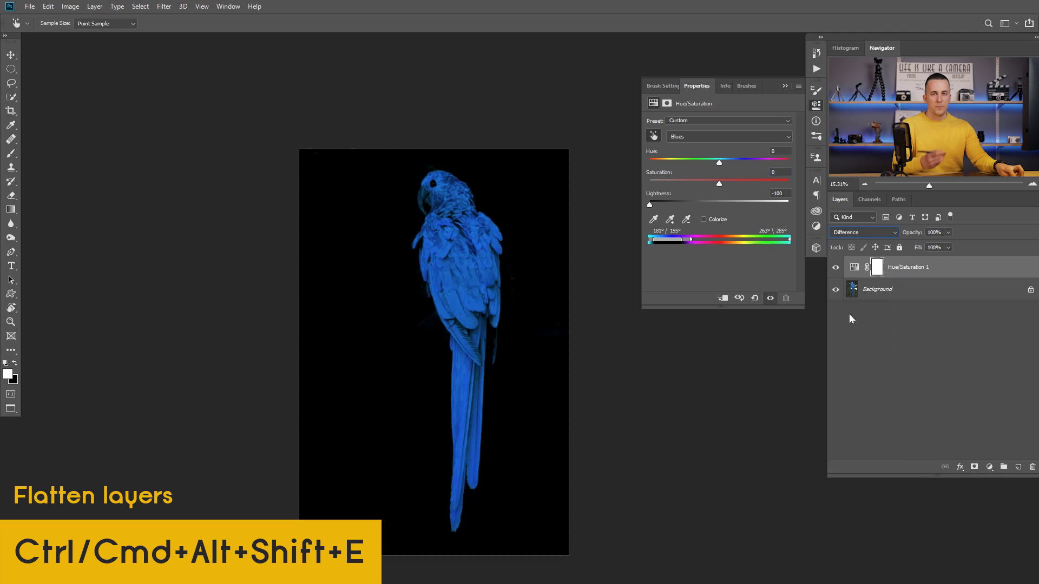
Step: Stamp the visible result onto a new layer and turn it into a black-and-white parrot silhouette with Desaturate and Levels
key(ctrl+alt+shift+e)
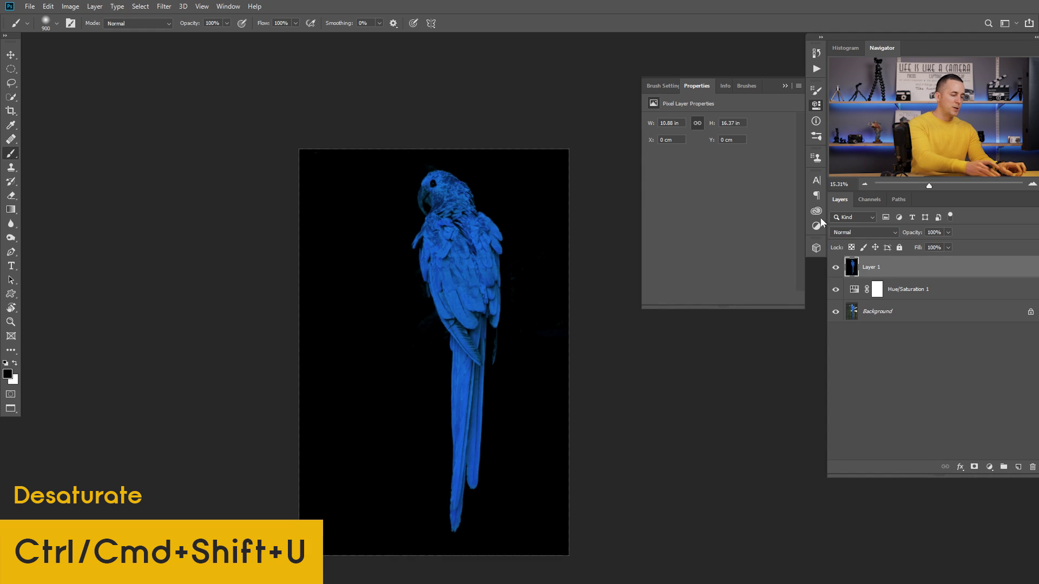
key(ctrl+shift+u)
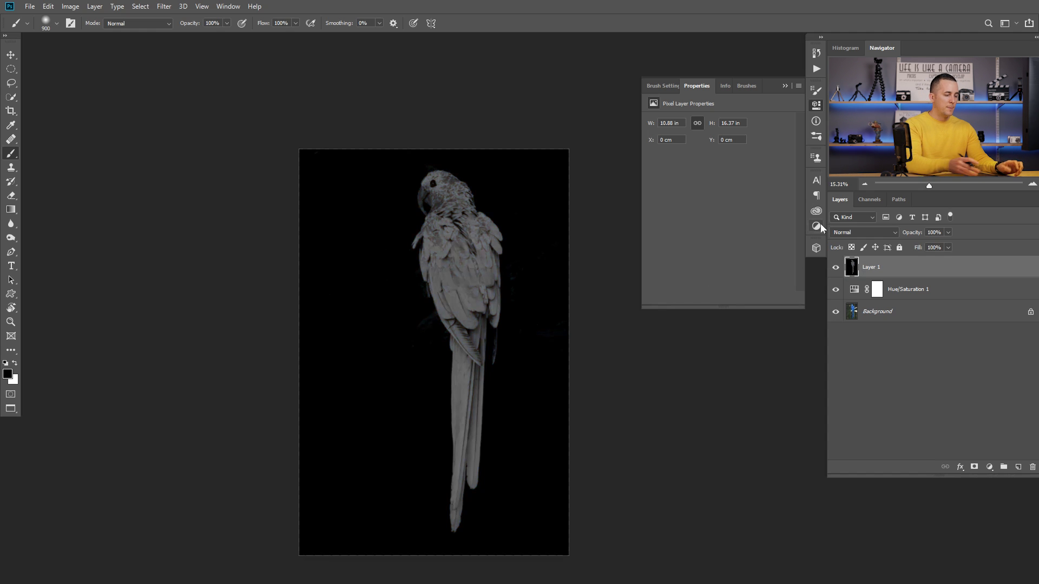
key(ctrl+l)
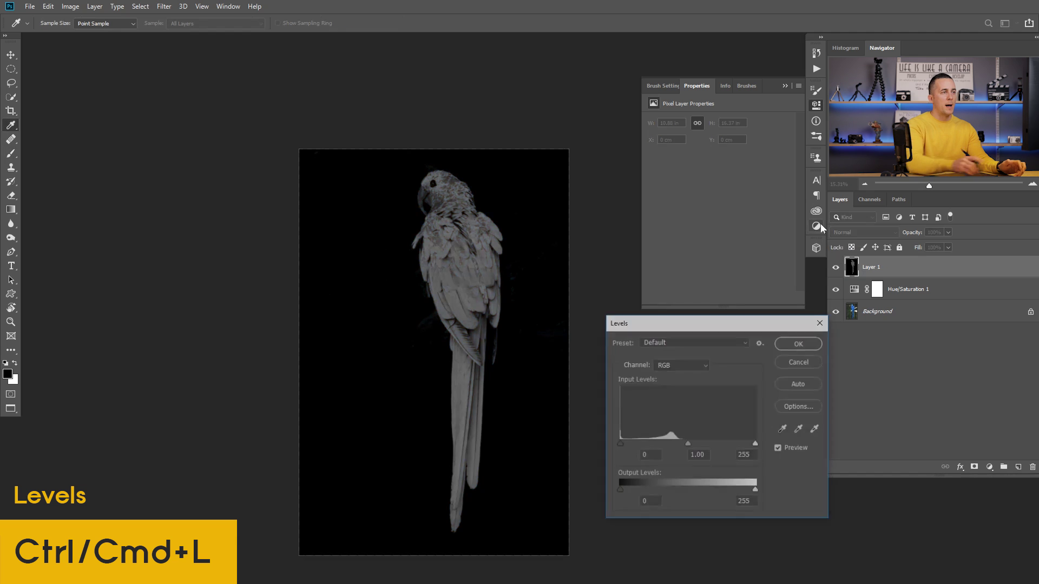
drag(748, 444, 639, 443)
click(782, 344)
key(b)
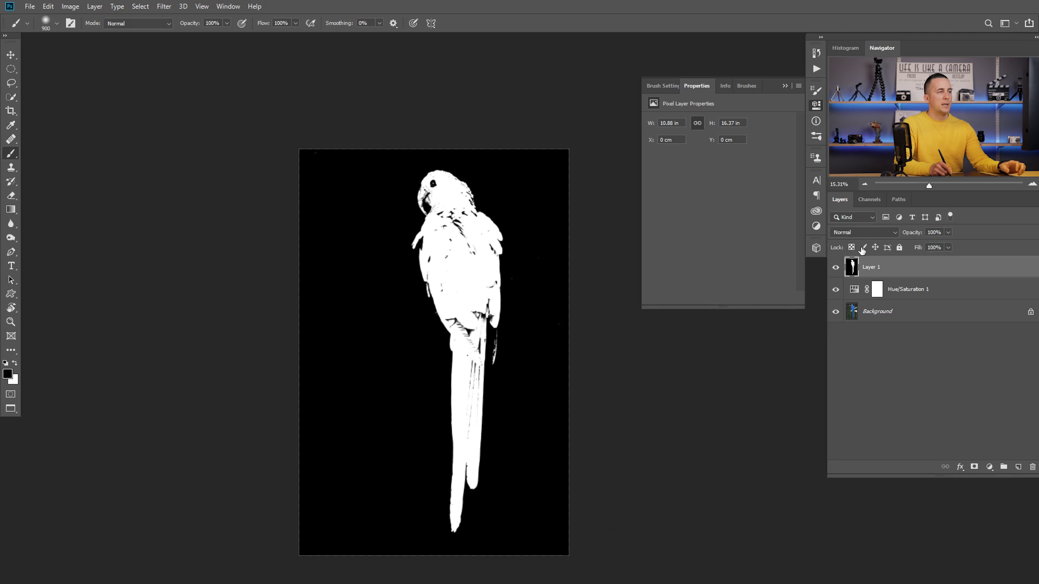
Step: Load the RGB channel of the silhouette as a selection and create a new layer group masked by it
click(871, 201)
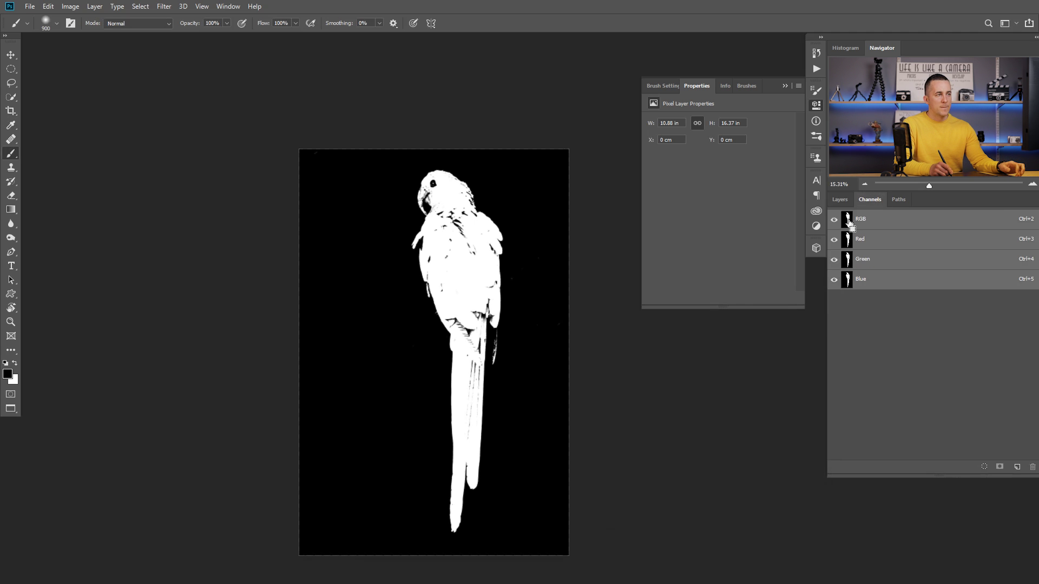
ctrl+click(848, 222)
click(841, 199)
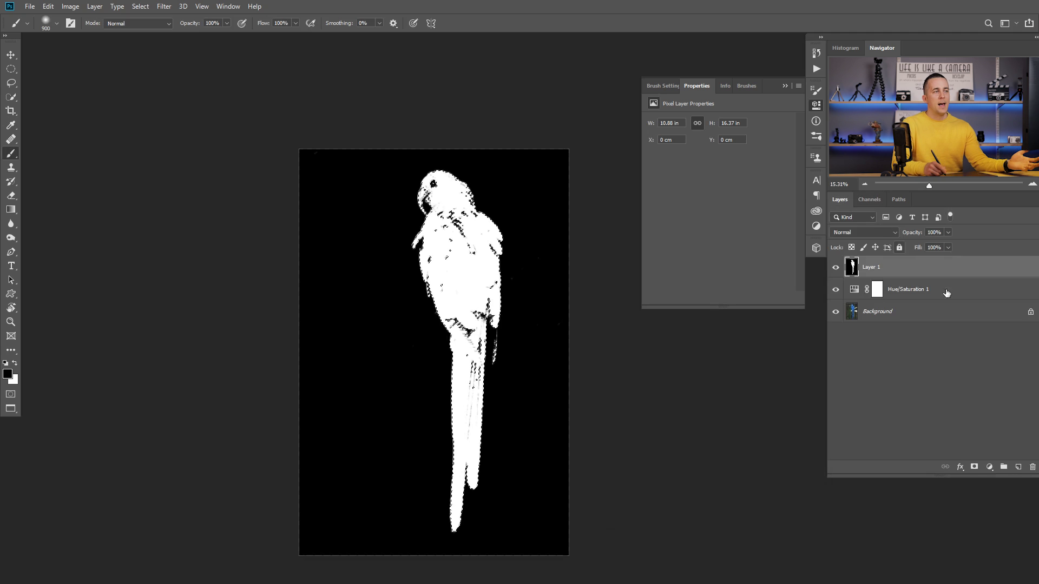
click(1004, 467)
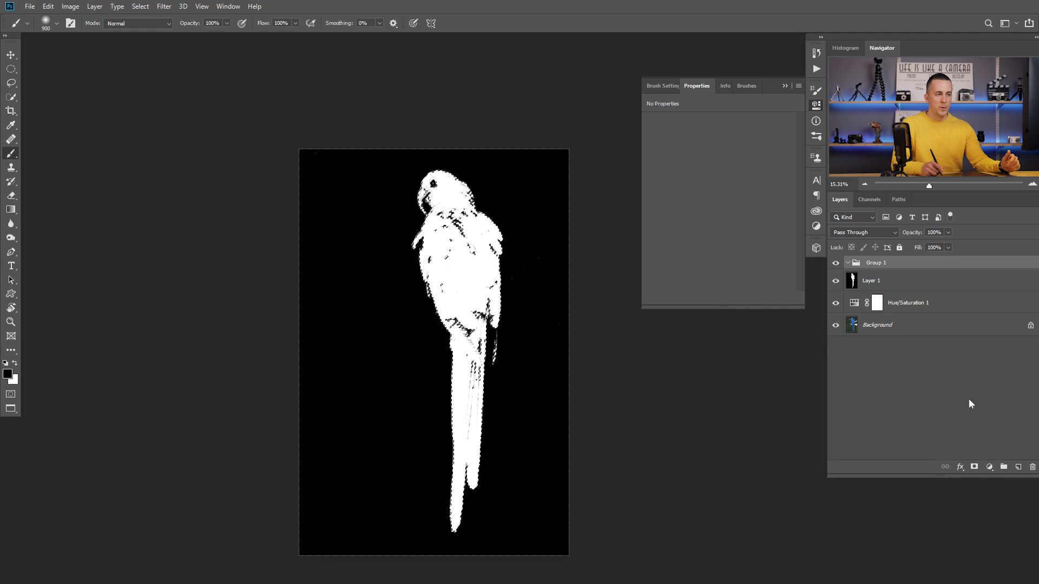
click(974, 466)
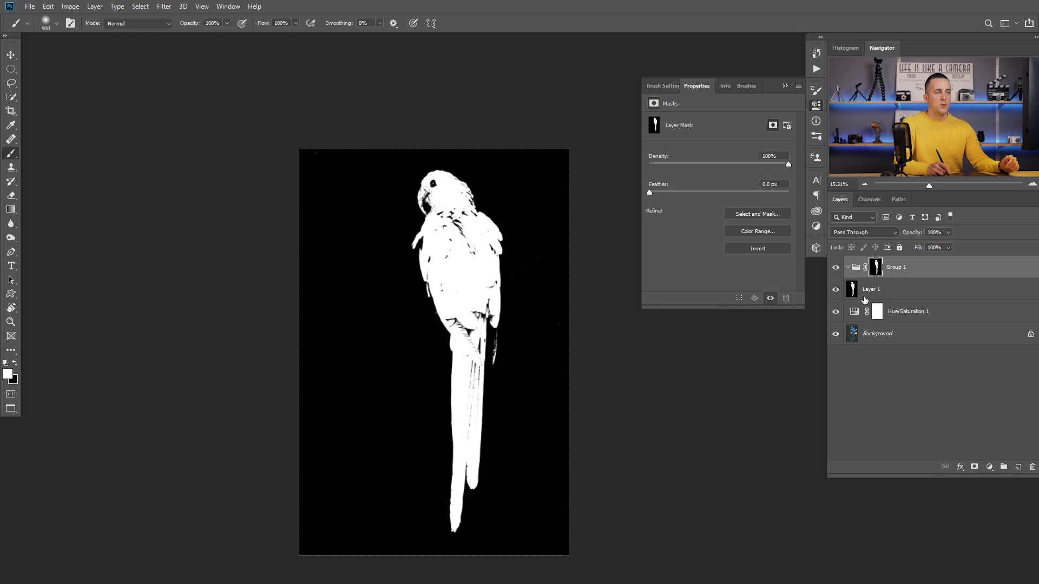
Step: Hide Layer 1 and Hue/Saturation 1, and add a Curves adjustment layer in Luminosity mode inside Group 1
drag(836, 291, 836, 312)
click(856, 269)
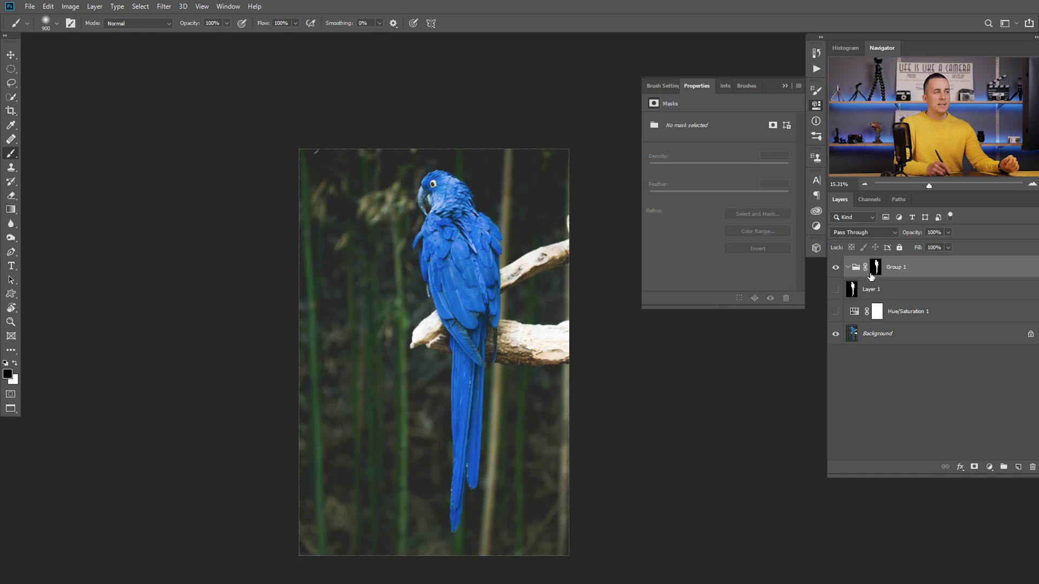
click(989, 466)
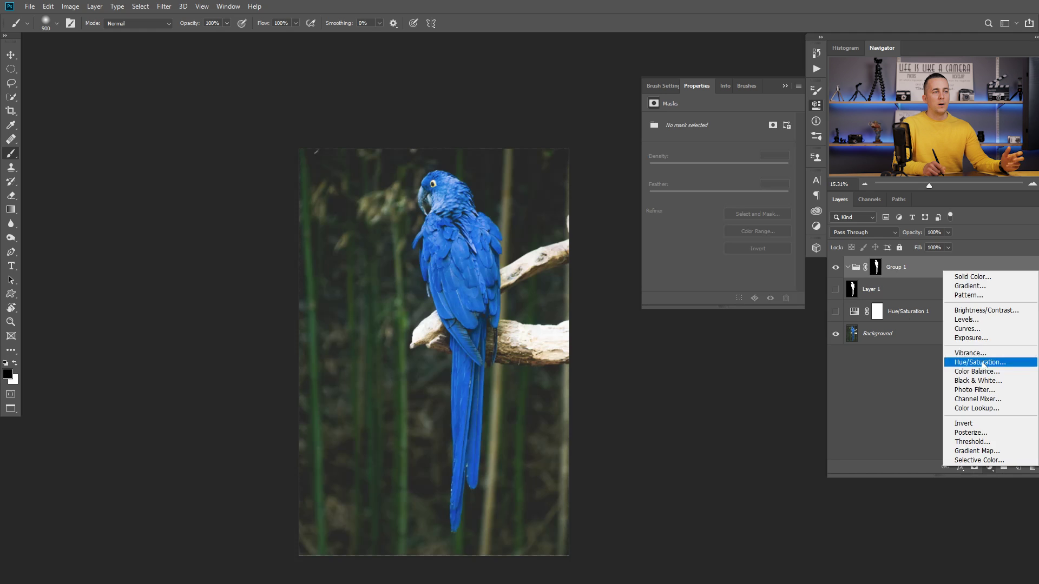
click(976, 329)
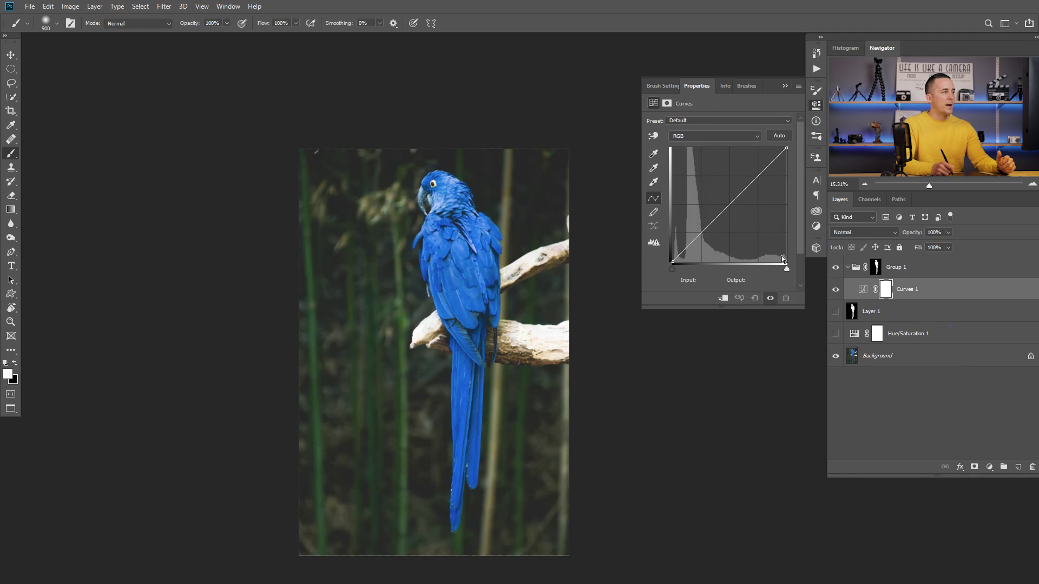
click(849, 233)
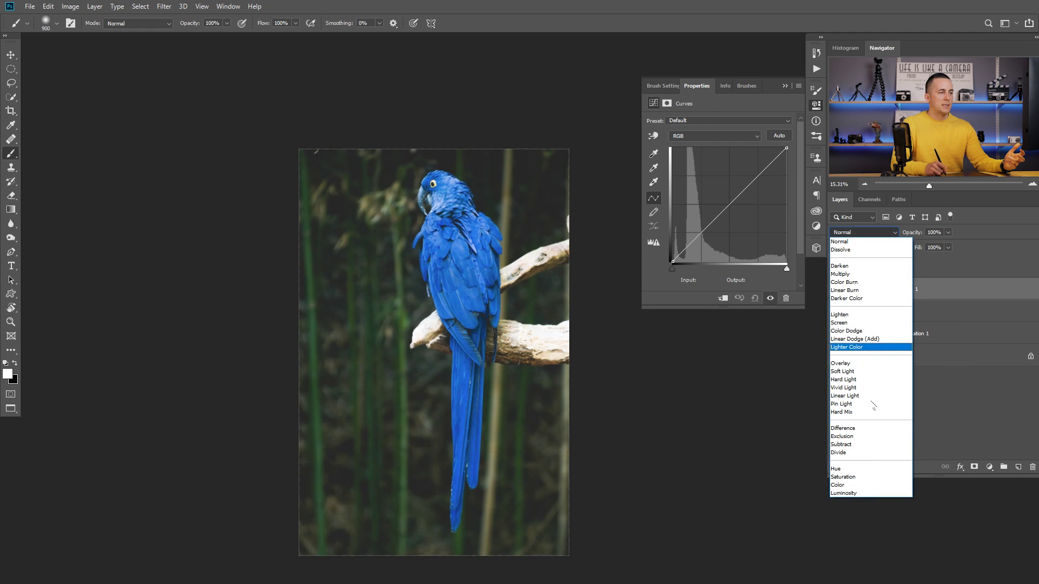
click(851, 493)
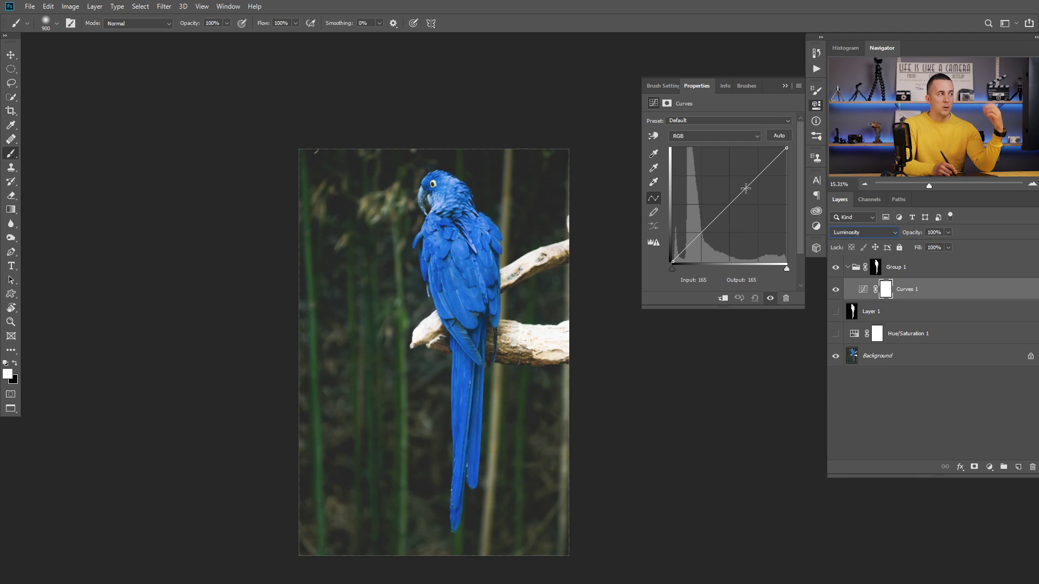
Step: Shape the Curves 1 RGB curve into a gentle S with a lowered shadow point and an upper point at input 163, output 170
drag(748, 187, 742, 182)
drag(715, 219, 715, 226)
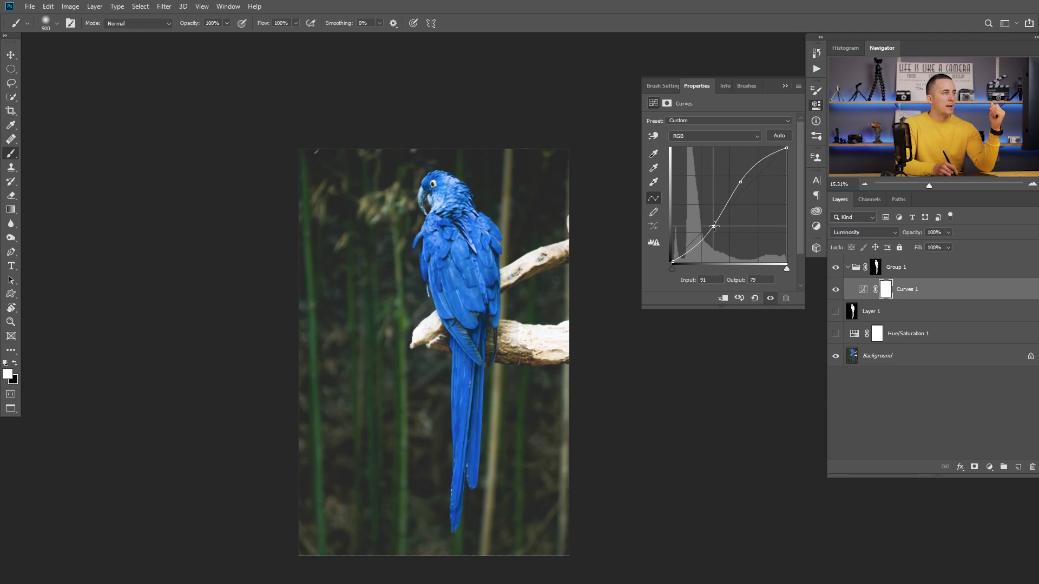
drag(742, 183, 744, 185)
drag(715, 226, 711, 225)
drag(744, 187, 746, 183)
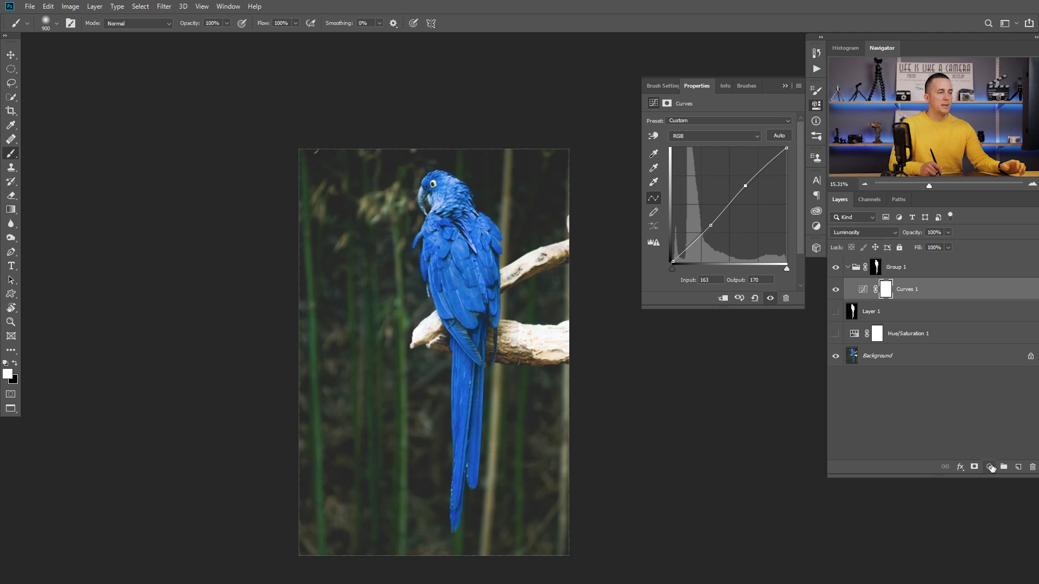
Step: Add a brightening Curves layer above Curves 1 with a point at input 96, output 164, and invert its mask to black
click(991, 467)
click(968, 328)
drag(732, 203, 713, 197)
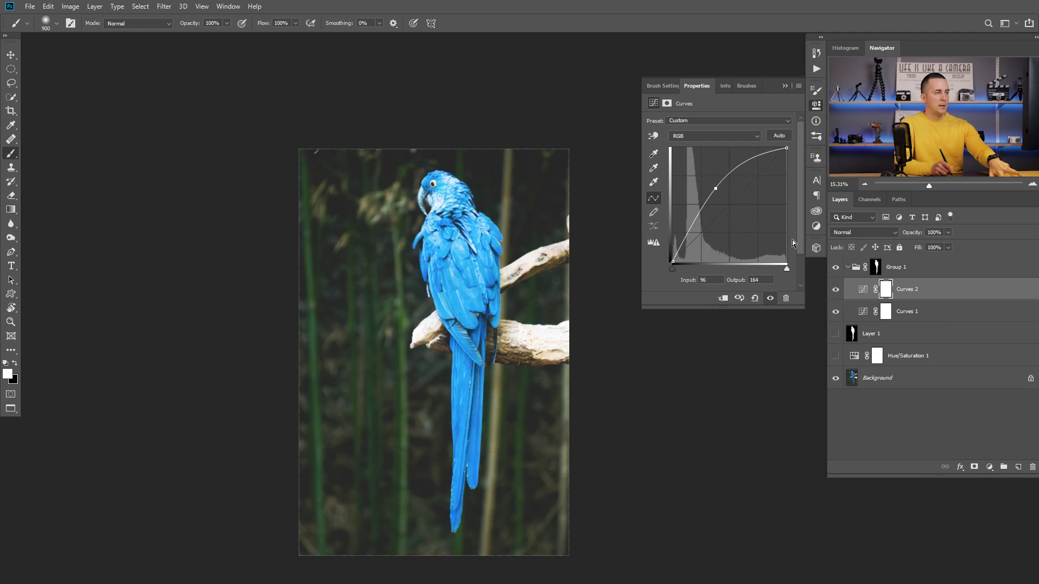
key(ctrl+i)
Step: Duplicate the Curves 2 layer and pull the copy's curve point below the diagonal to make a darkening curve
key(ctrl+j)
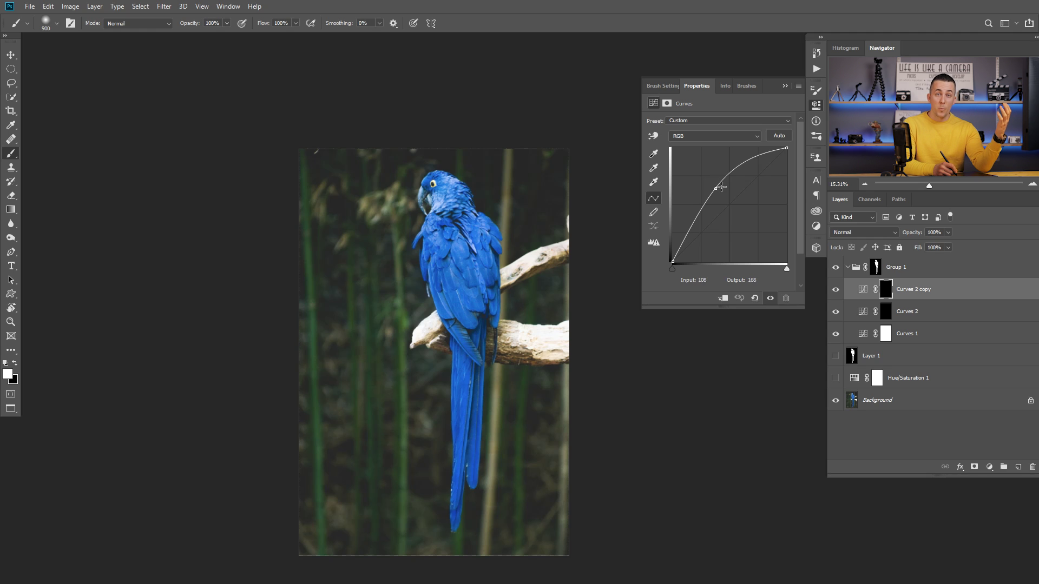
drag(714, 186, 747, 238)
Step: Paint white at 10% brush opacity on the Curves 2 mask to brighten the parrot's head and upper back
click(886, 311)
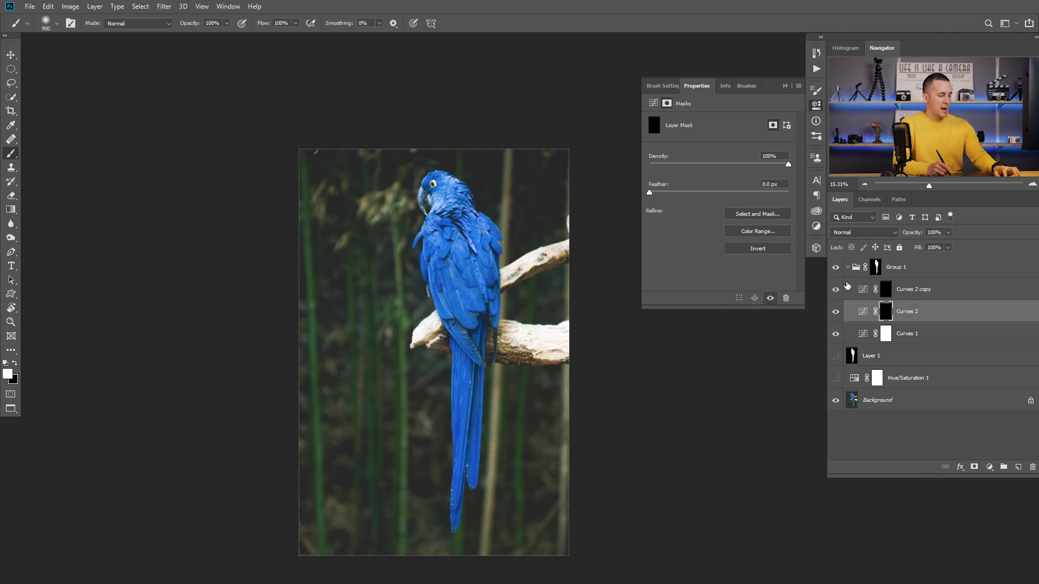
key(1)
mouse_move(495, 243)
mouse_down()
mouse_move(466, 166)
mouse_move(443, 168)
mouse_move(460, 182)
mouse_move(458, 212)
mouse_up()
key(bracketleft)
key(bracketleft)
key(bracketleft)
key(bracketleft)
key(bracketleft)
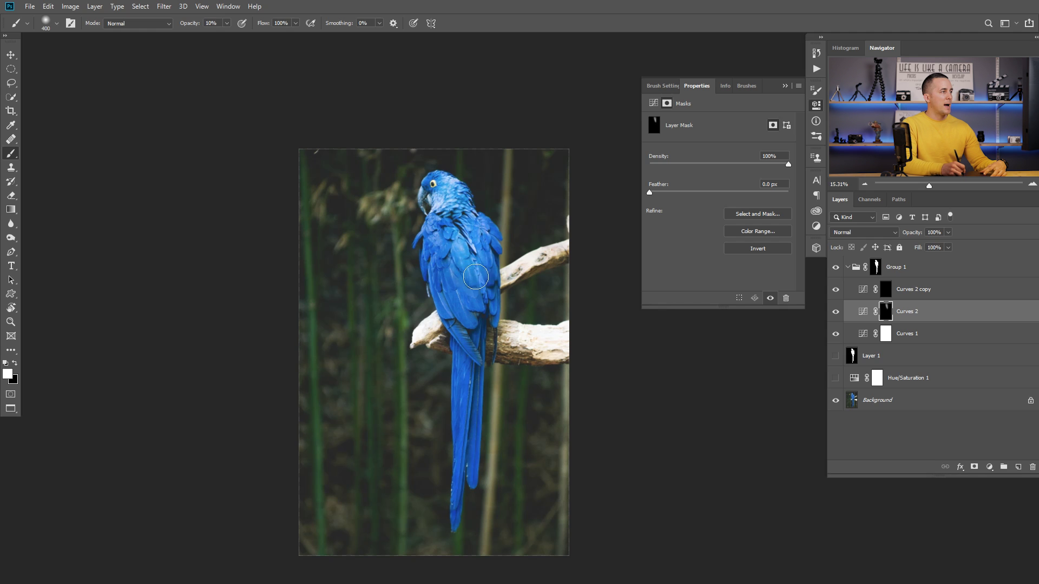
key(bracketright)
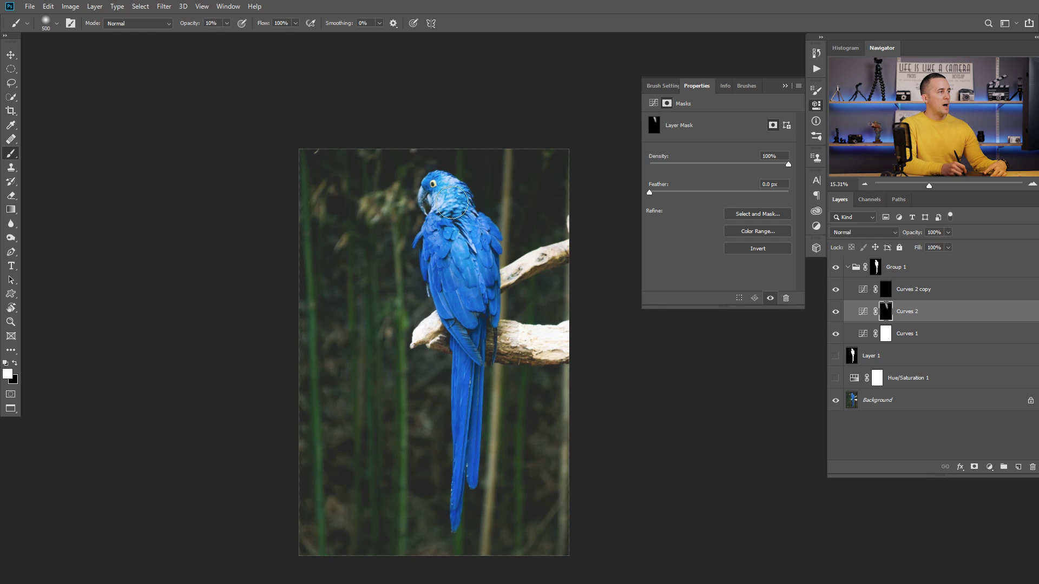
Step: Paint white on the Curves 2 copy mask with a larger brush to darken the parrot's sides and tail
click(886, 289)
key(bracketright)
key(bracketright)
key(bracketright)
key(bracketright)
mouse_move(417, 283)
mouse_down()
mouse_move(434, 281)
mouse_move(454, 476)
mouse_move(486, 506)
mouse_move(487, 457)
mouse_move(518, 374)
mouse_move(519, 292)
mouse_move(516, 318)
mouse_move(416, 284)
mouse_move(443, 342)
mouse_move(503, 409)
mouse_move(520, 223)
mouse_up()
key(bracketleft)
key(bracketleft)
key(bracketleft)
key(bracketleft)
key(bracketleft)
key(bracketleft)
key(bracketleft)
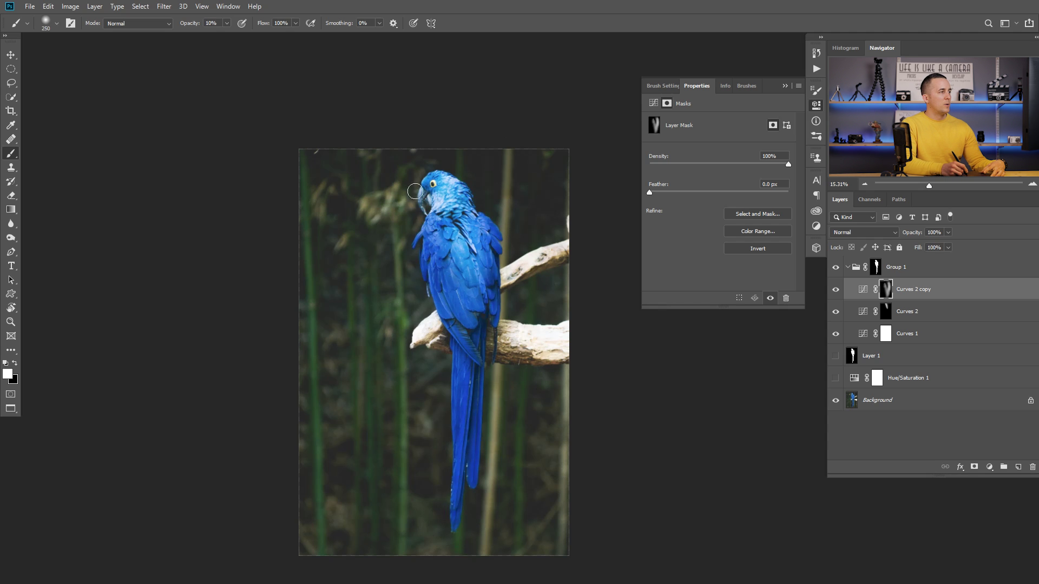
Step: Select the Curves 2 mask and enlarge the brush to 500 over the parrot's back
click(884, 312)
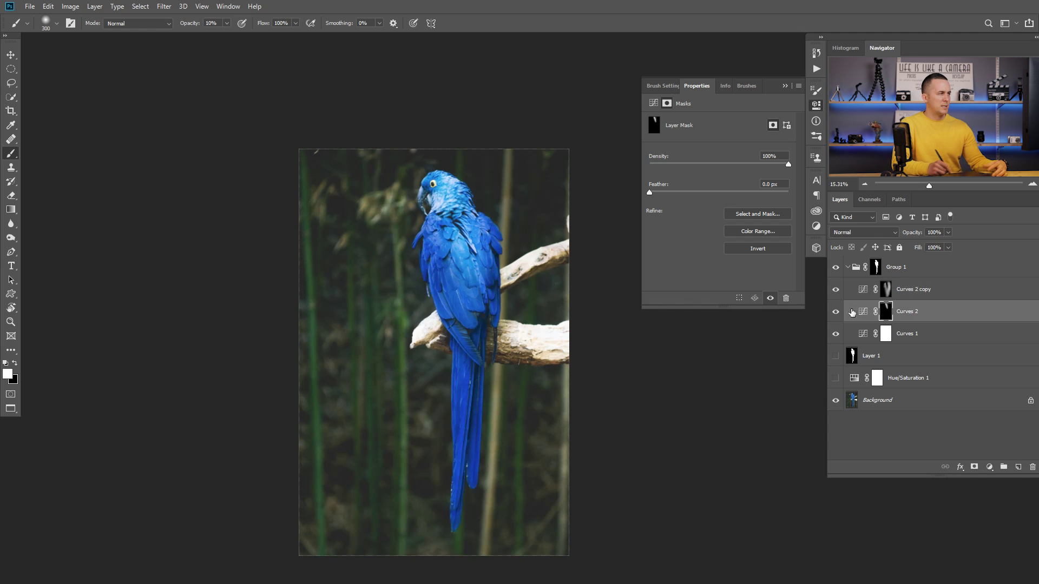
key(bracketright)
key(bracketright)
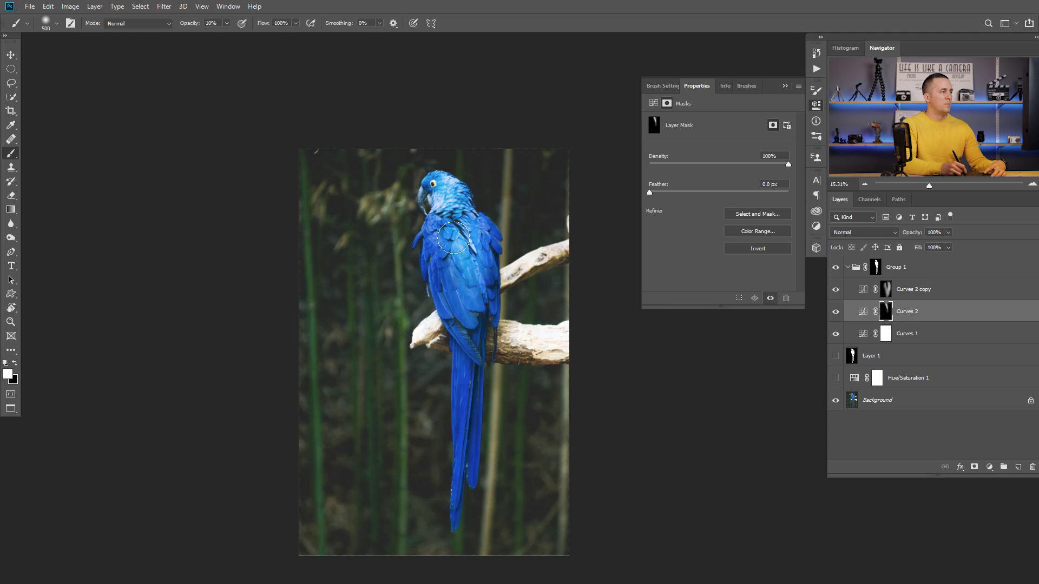
Step: Compare the parrot before and after by switching the visibility of Group 1 off and on
click(837, 268)
click(837, 269)
click(837, 269)
click(837, 268)
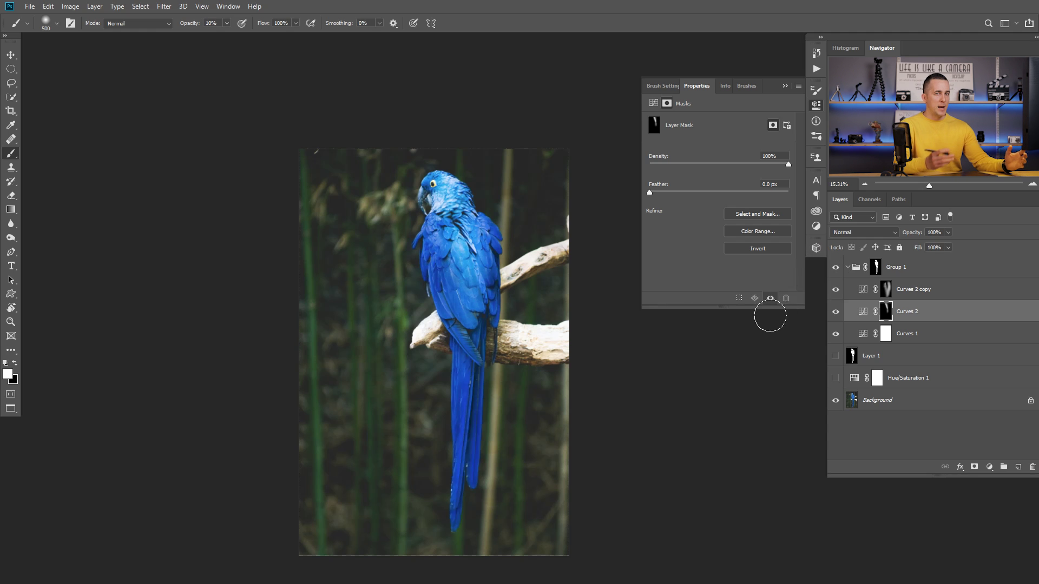
click(992, 472)
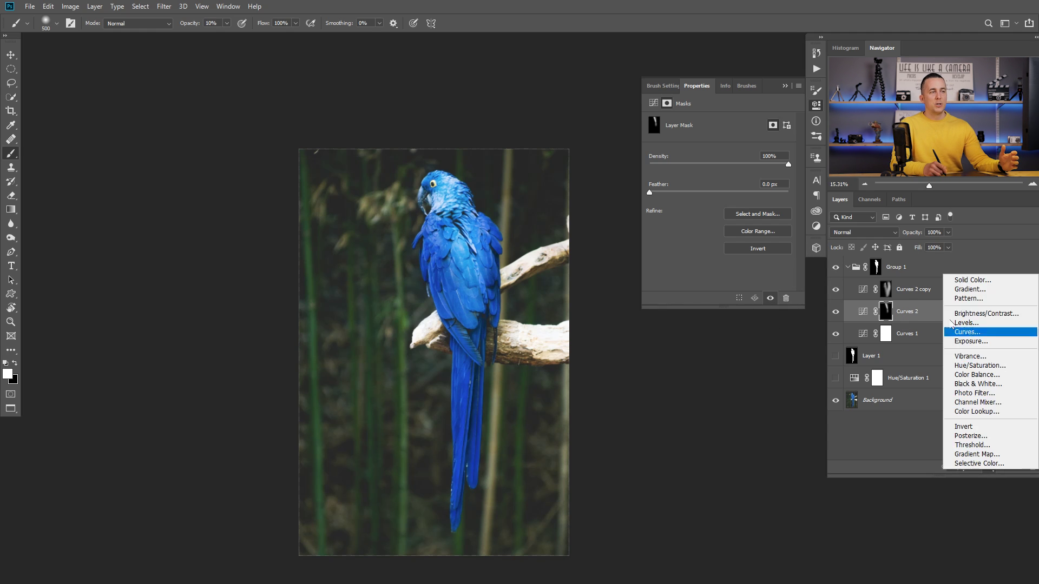
click(898, 433)
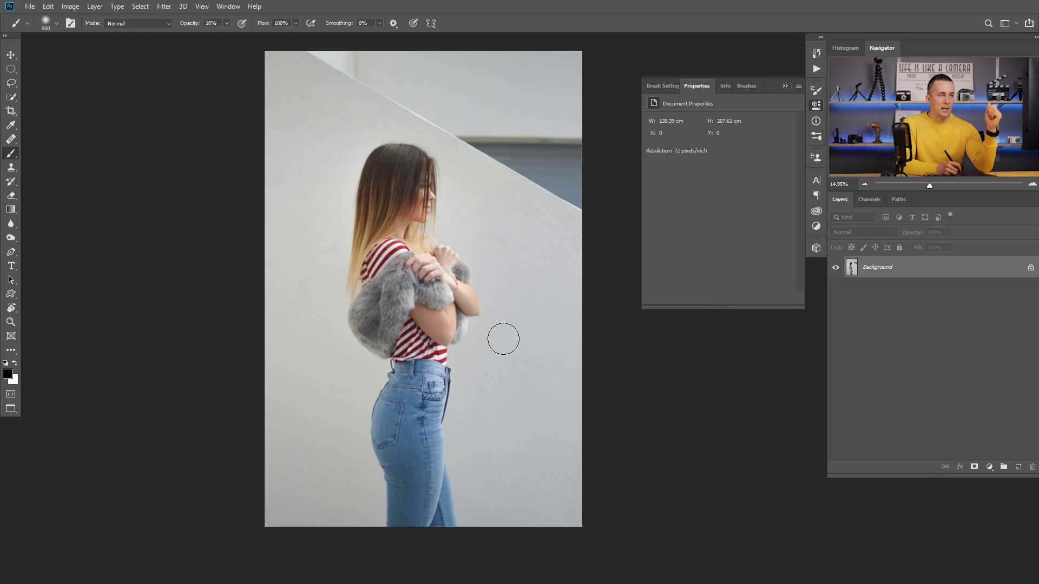
Step: Add a Hue/Saturation adjustment layer above the Background of the photo of the woman in the striped shirt
click(991, 468)
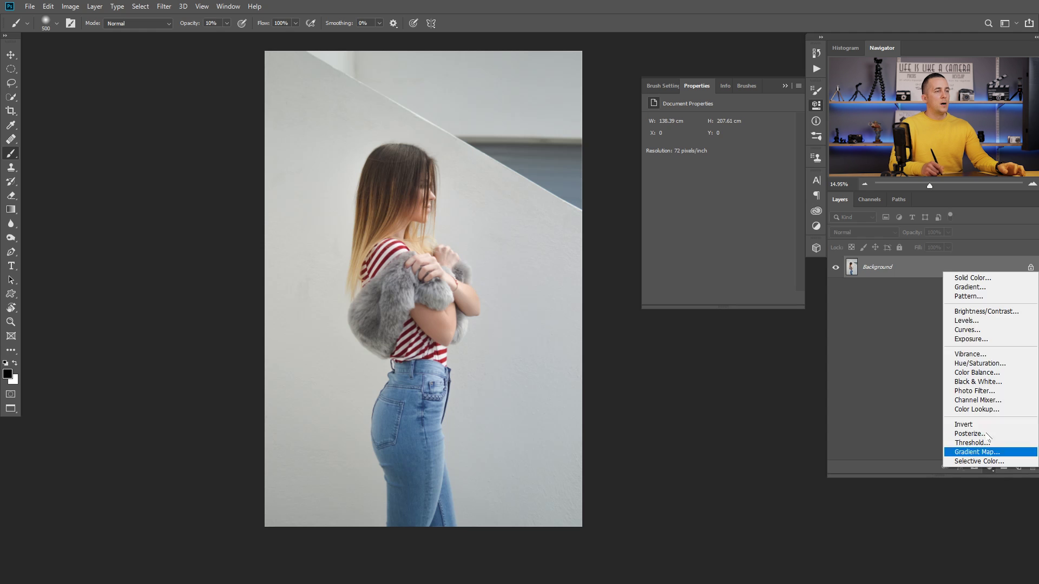
click(974, 365)
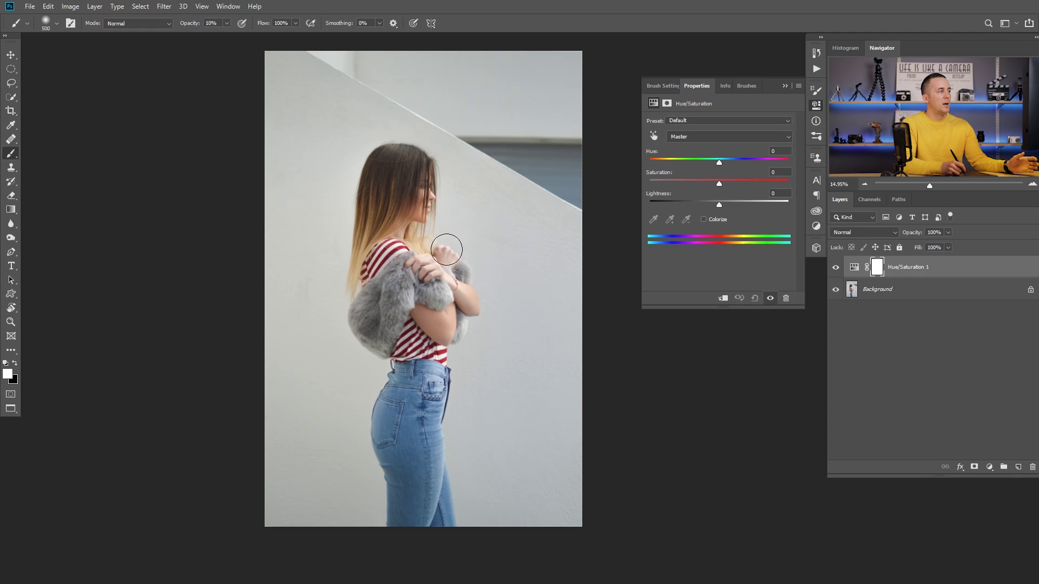
scroll(406, 265, up, 3)
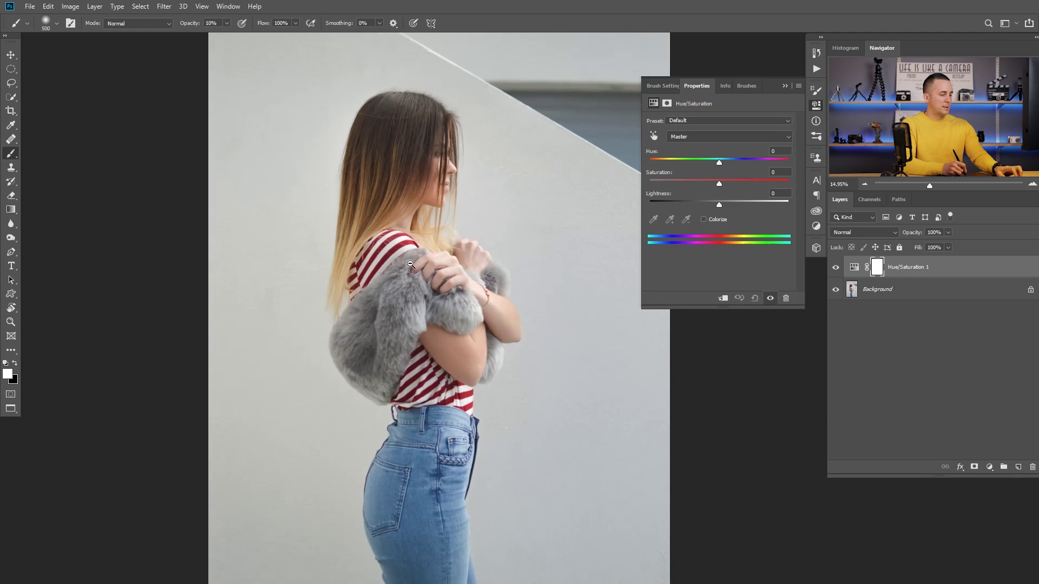
key(v)
scroll(406, 260, up, 3)
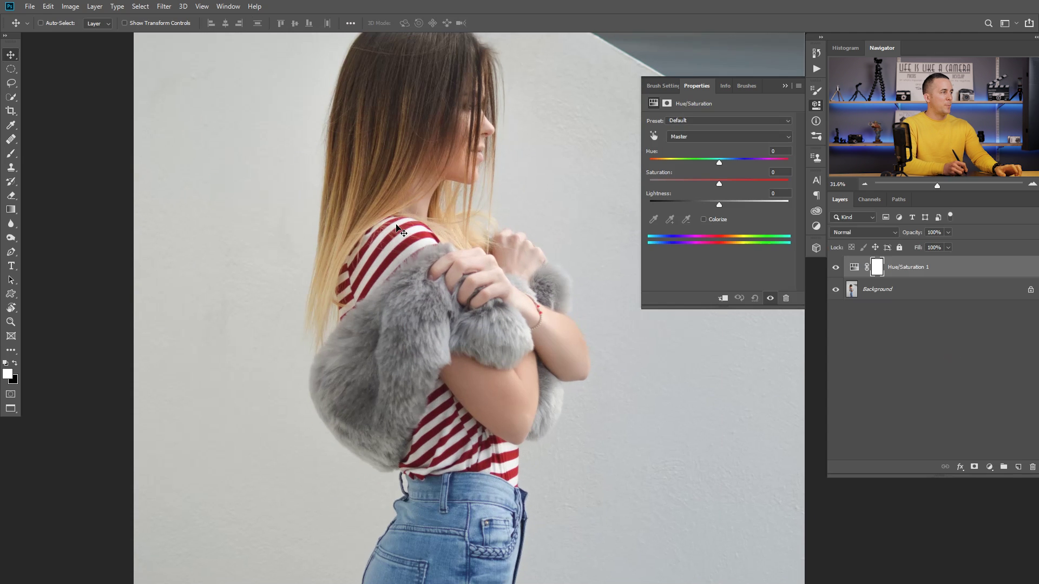
Step: Target the Reds of the Hue/Saturation layer and set Hue to +146 and Saturation to +49
click(702, 136)
click(706, 147)
drag(726, 162, 774, 157)
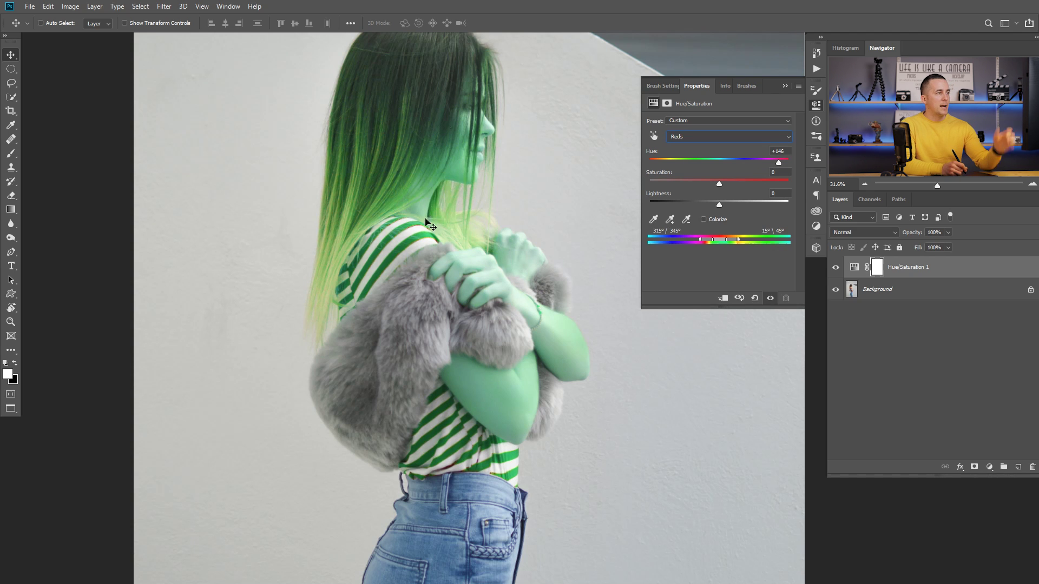
drag(725, 186, 751, 184)
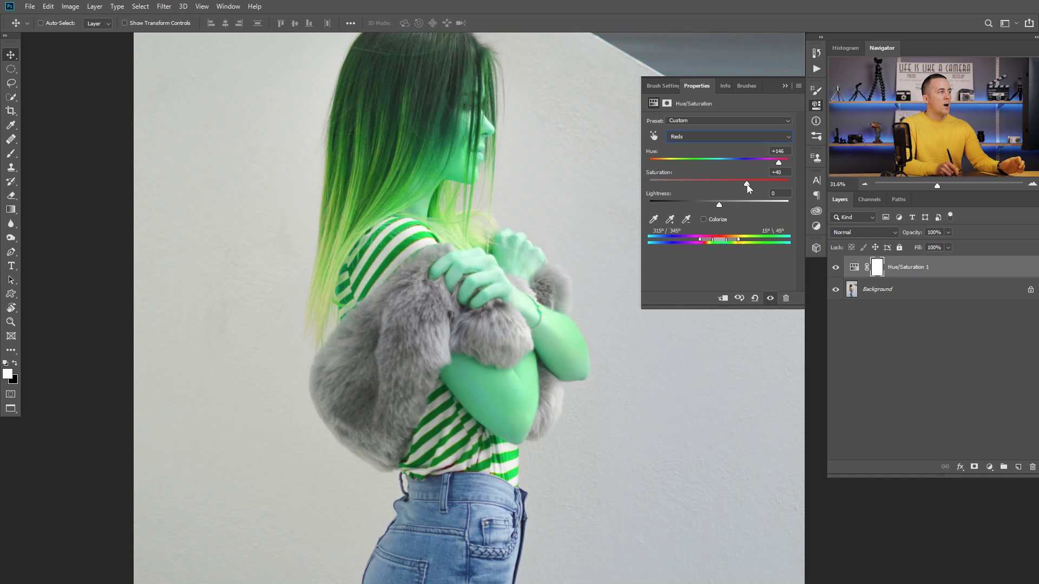
Step: Narrow the upper end of the Reds range to 359° \ 7° to isolate the shirt stripes from skin and hair
scroll(538, 238, up, 2)
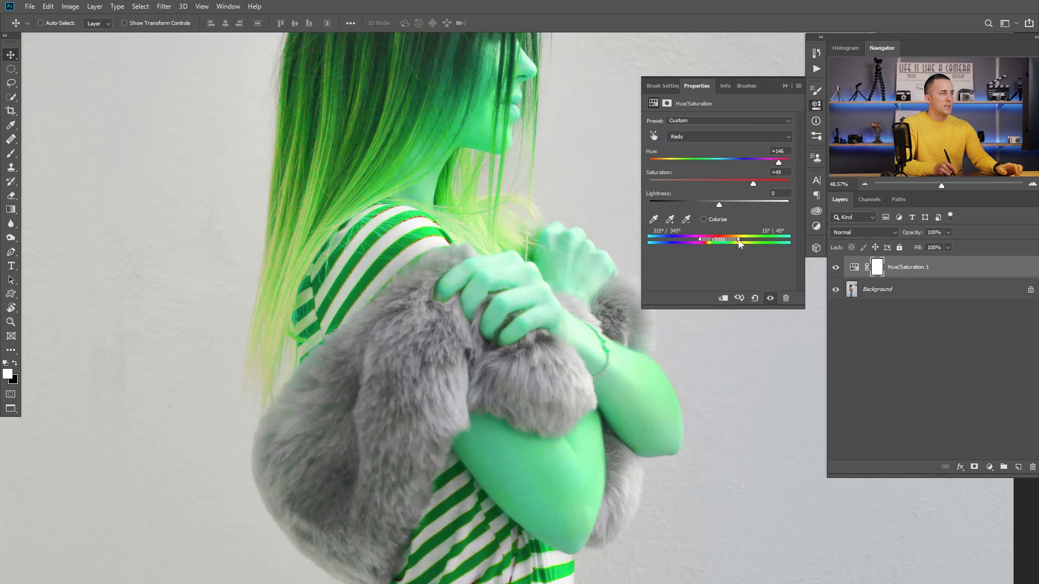
drag(735, 239, 726, 239)
drag(519, 233, 466, 265)
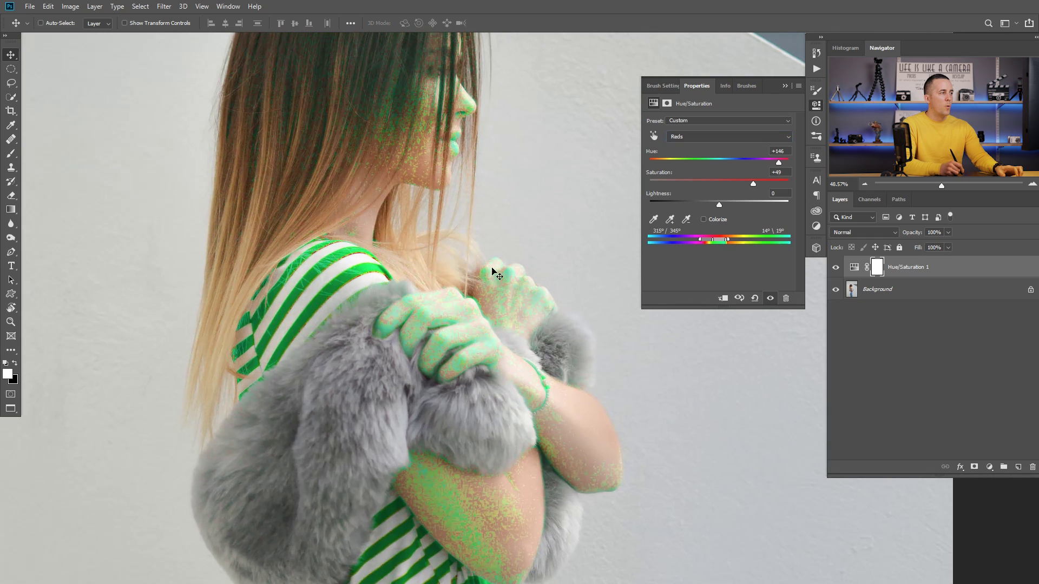
drag(729, 239, 725, 240)
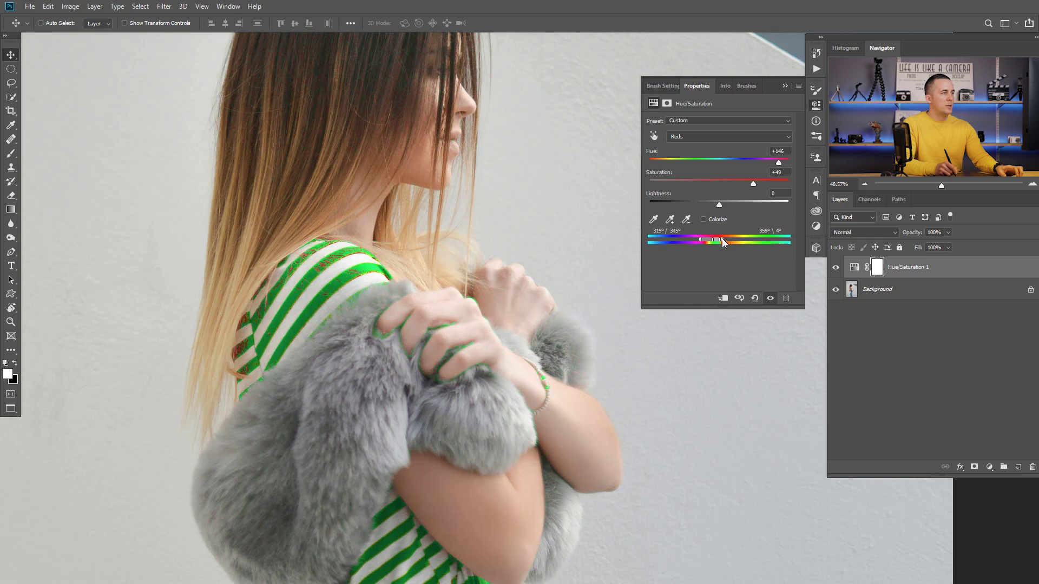
drag(719, 239, 722, 239)
drag(358, 443, 347, 248)
drag(429, 401, 456, 490)
drag(272, 238, 293, 335)
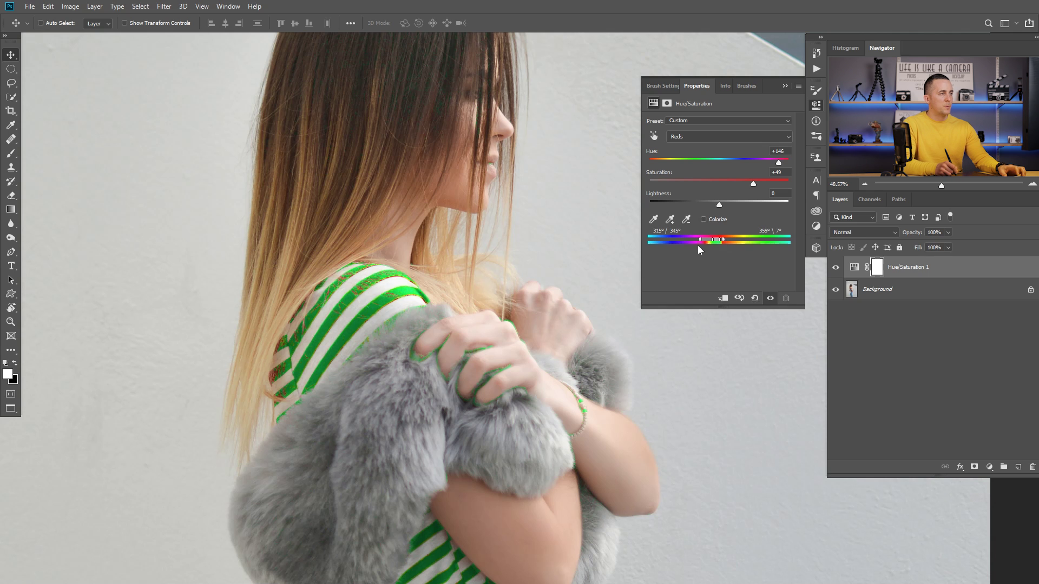
scroll(503, 310, down, 4)
drag(493, 323, 458, 264)
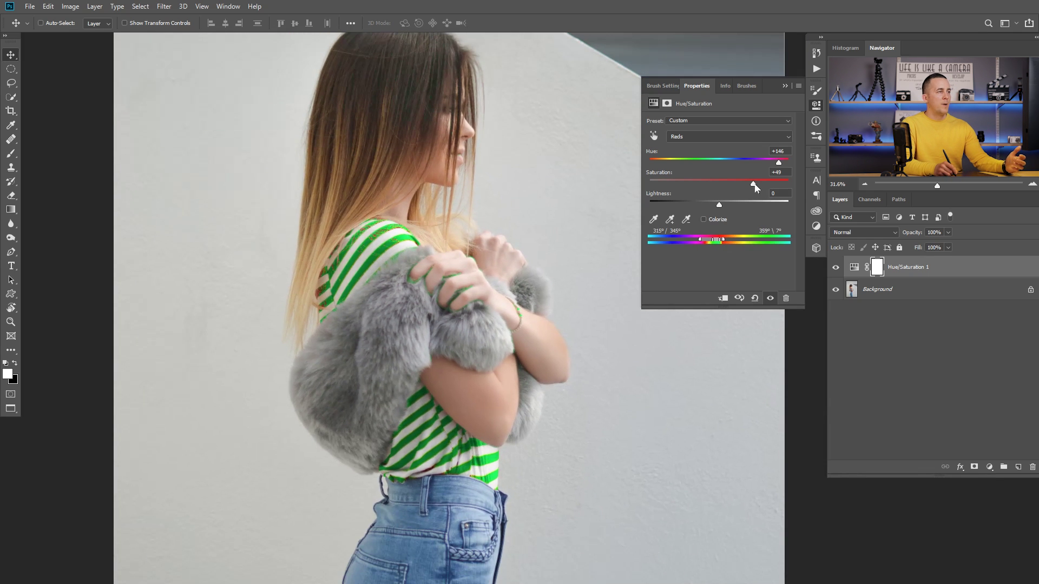
Step: Reset the Reds' Saturation and Hue to 0 and set their Lightness to -100
click(660, 172)
text(0)
click(656, 151)
text(0)
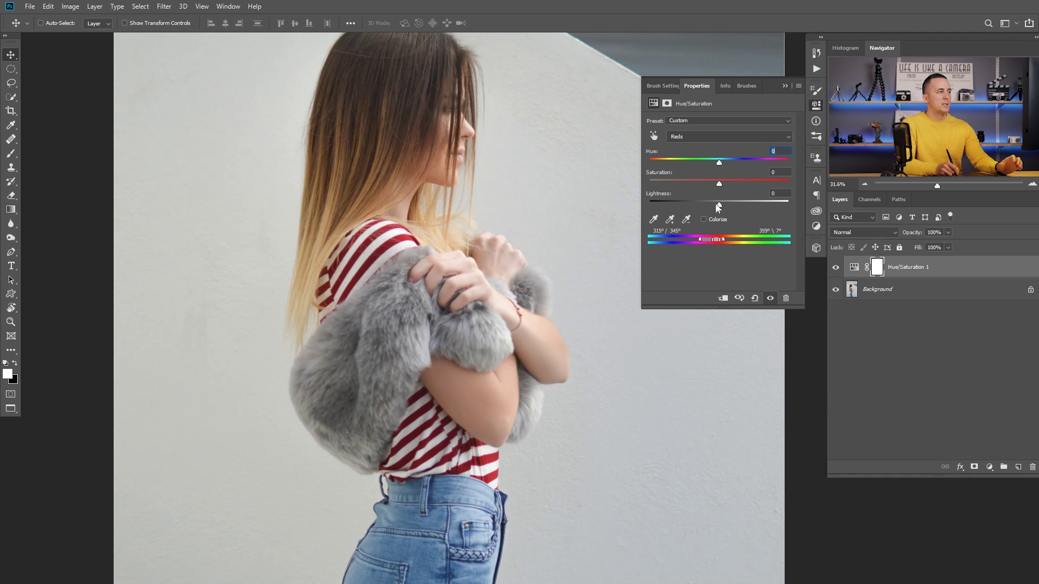
drag(718, 204, 649, 205)
Step: Set the Hue/Saturation 1 layer to Difference blending and stamp all visible layers into a new layer
click(860, 232)
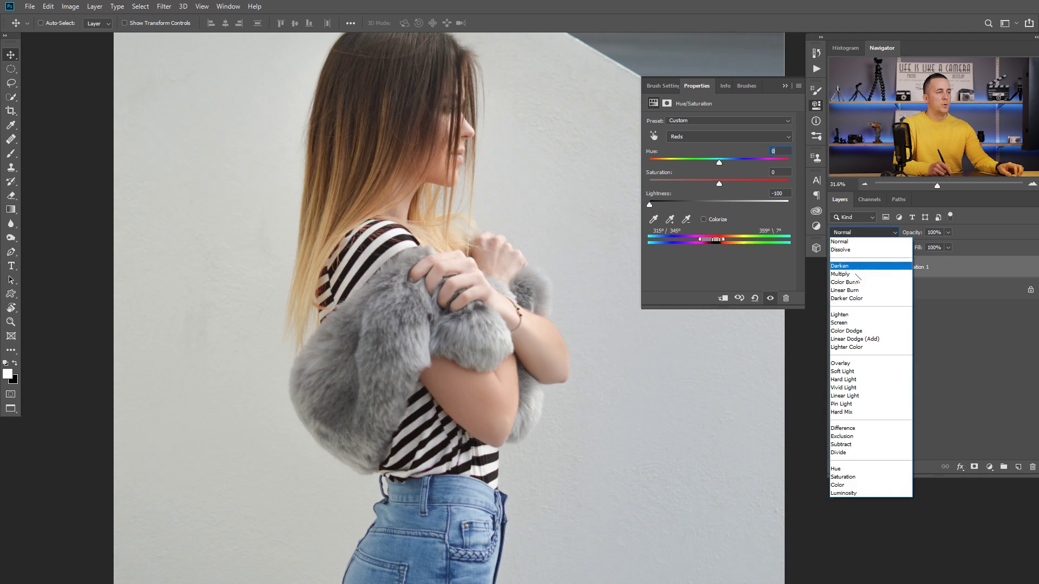
click(854, 427)
key(ctrl+alt+shift+e)
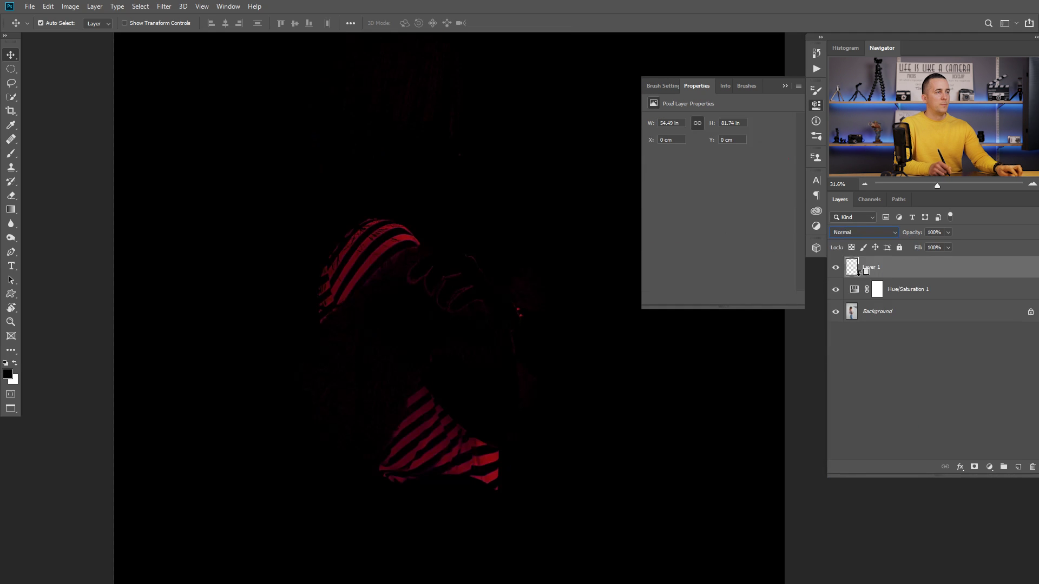
Step: Desaturate the stamped layer and apply Levels with a strongly lowered white input to turn the stripes white
key(ctrl+shift+u)
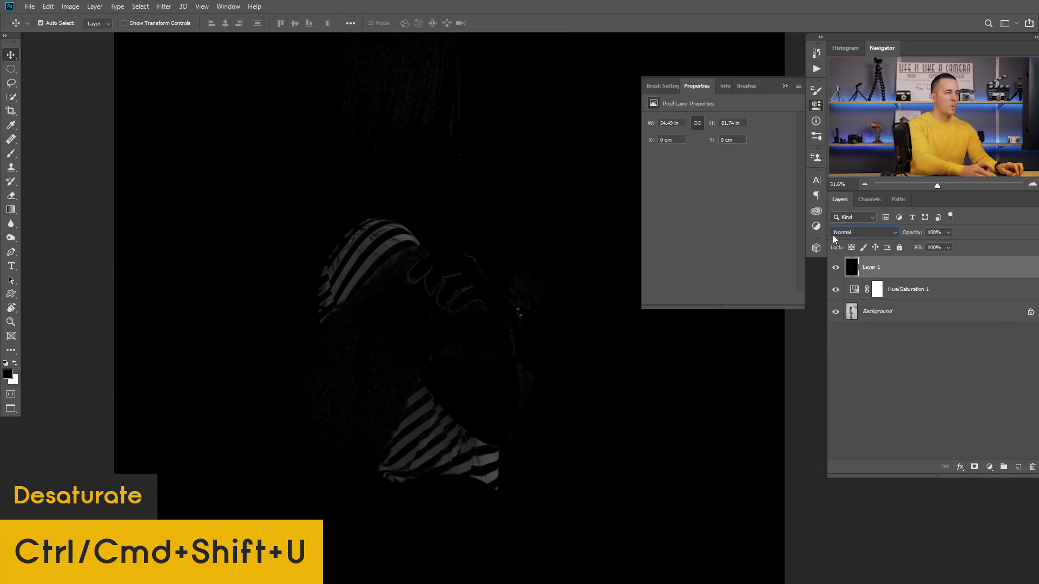
key(ctrl+l)
drag(748, 444, 640, 445)
click(798, 342)
Step: Paint black at 100% brush opacity over the hand outlines and bracelet, reducing the brush from 400 to 125
key(b)
key(bracketleft)
key(bracketleft)
key(bracketleft)
key(bracketleft)
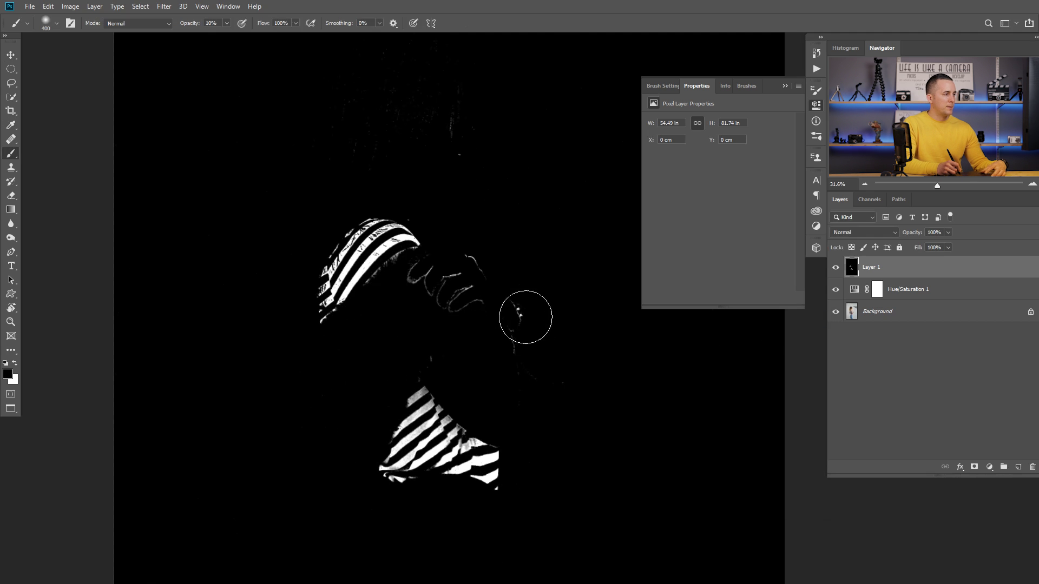
key(0)
drag(525, 320, 509, 323)
key(bracketleft)
mouse_move(436, 343)
mouse_down()
mouse_move(480, 286)
mouse_move(462, 291)
mouse_move(457, 271)
mouse_move(421, 278)
mouse_up()
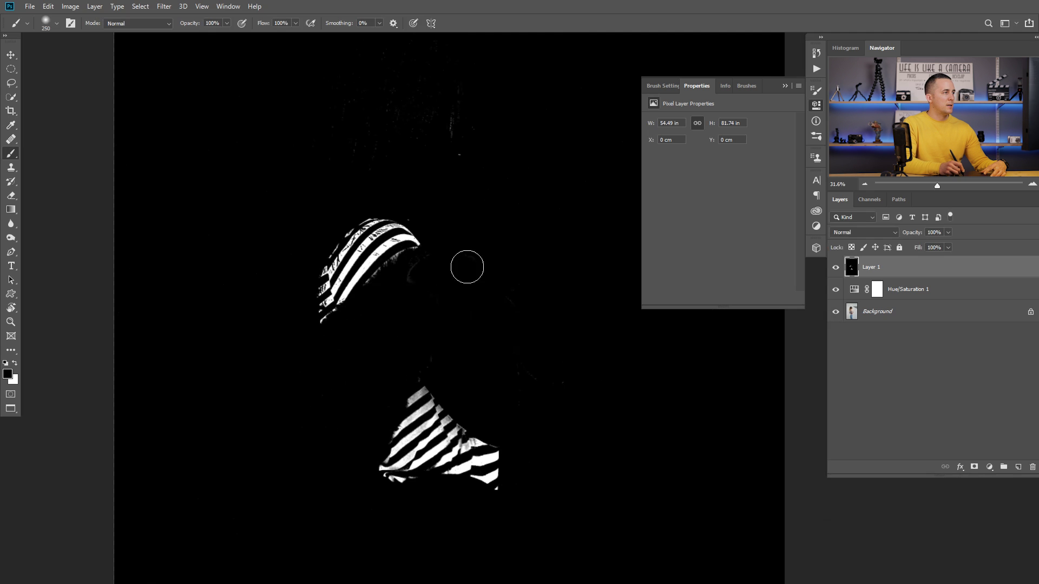
key(bracketleft)
key(bracketleft)
key(bracketleft)
key(bracketleft)
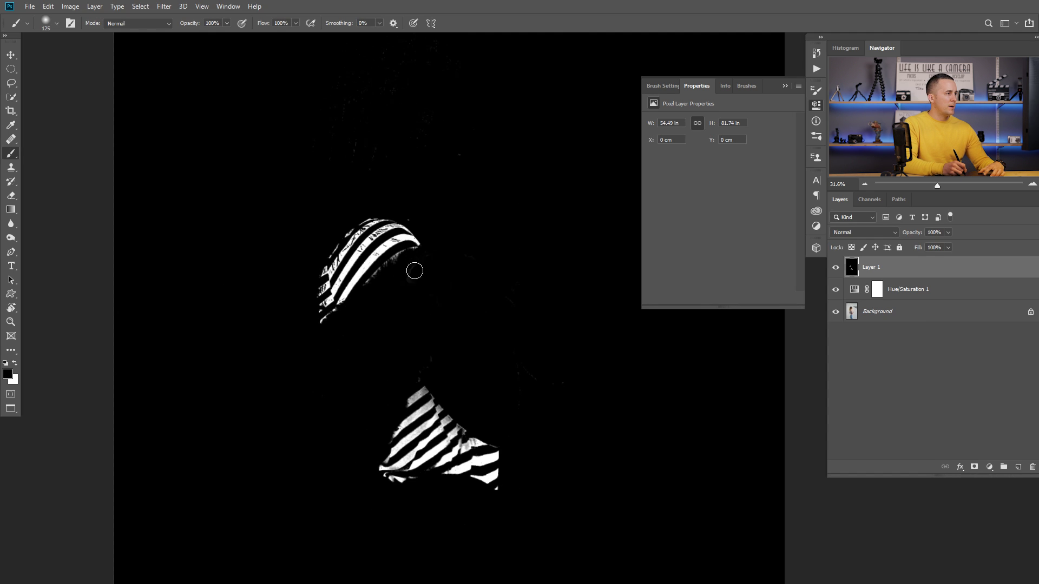
Step: Load the RGB channel of the stripe image as a selection and add a Hue/Saturation layer masked by it
click(868, 204)
ctrl+click(850, 221)
click(842, 201)
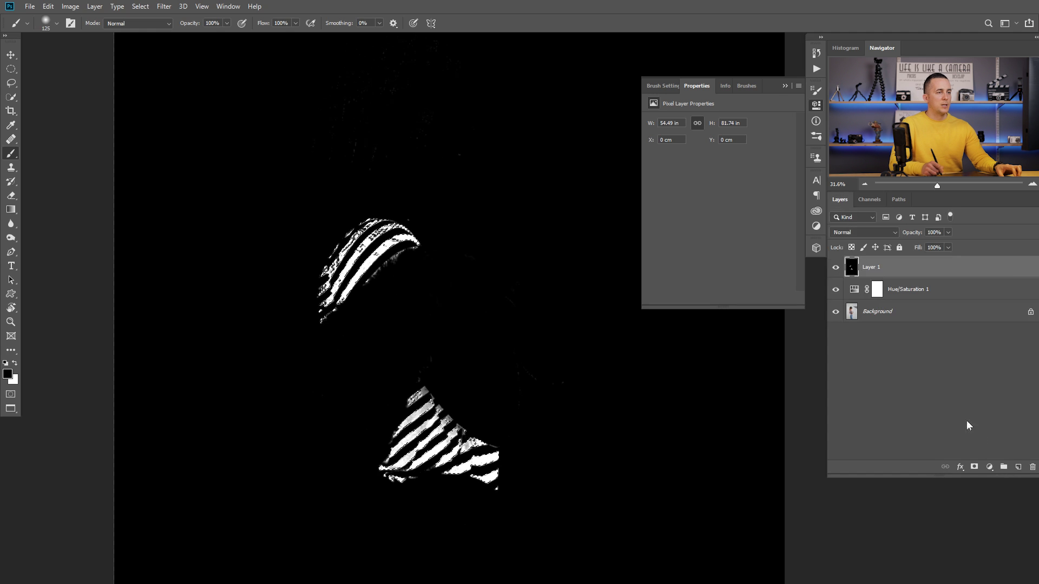
click(989, 466)
click(979, 360)
Step: Hide Layer 1 and Hue/Saturation 1, and set the new layer's Hue to -98 to recolour the stripes purple
click(836, 289)
click(835, 312)
drag(722, 164, 673, 165)
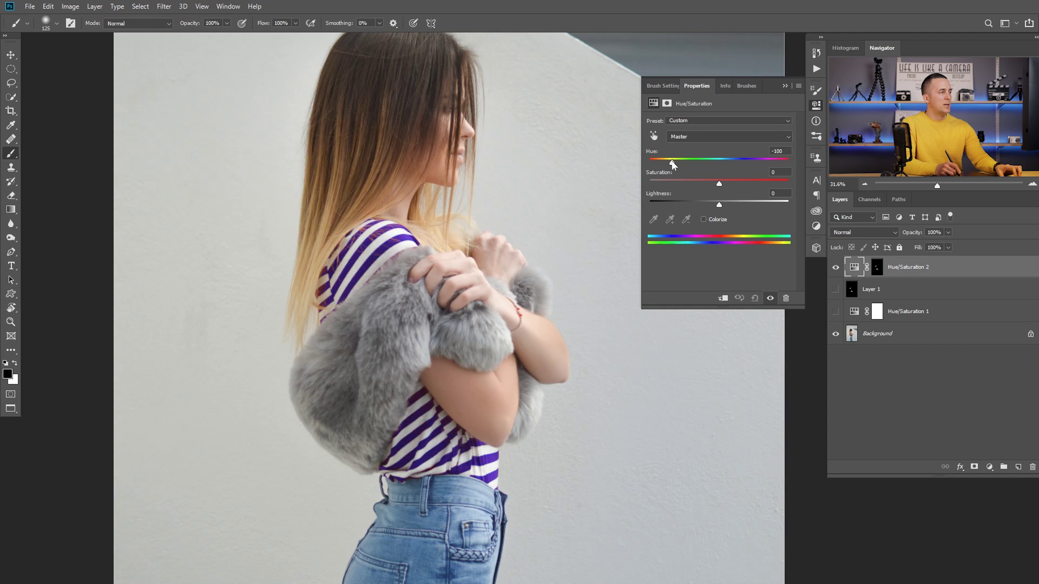
scroll(381, 242, up, 3)
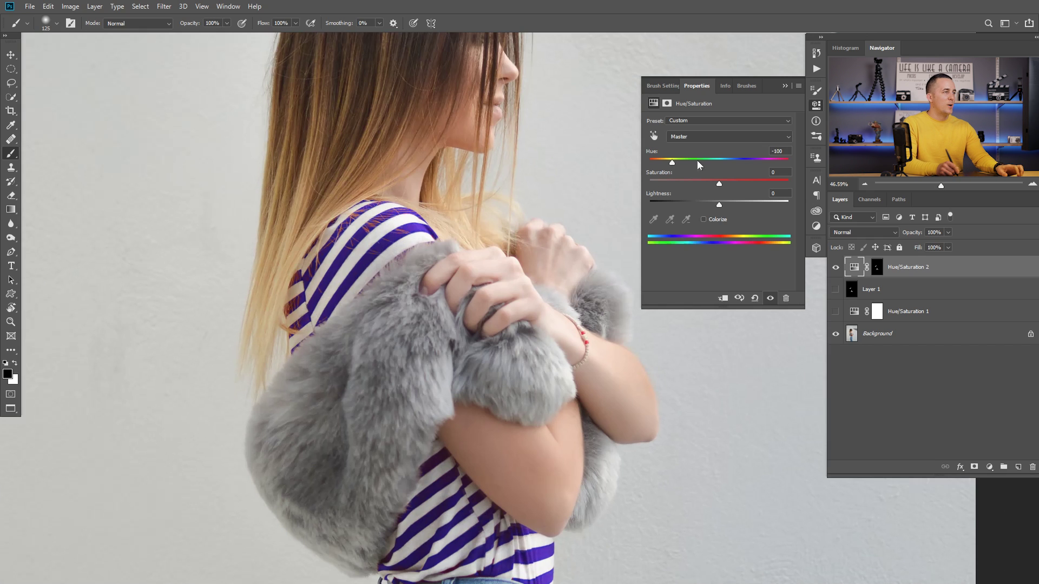
mouse_move(674, 164)
mouse_down()
mouse_move(746, 164)
mouse_move(663, 165)
mouse_move(672, 162)
mouse_up()
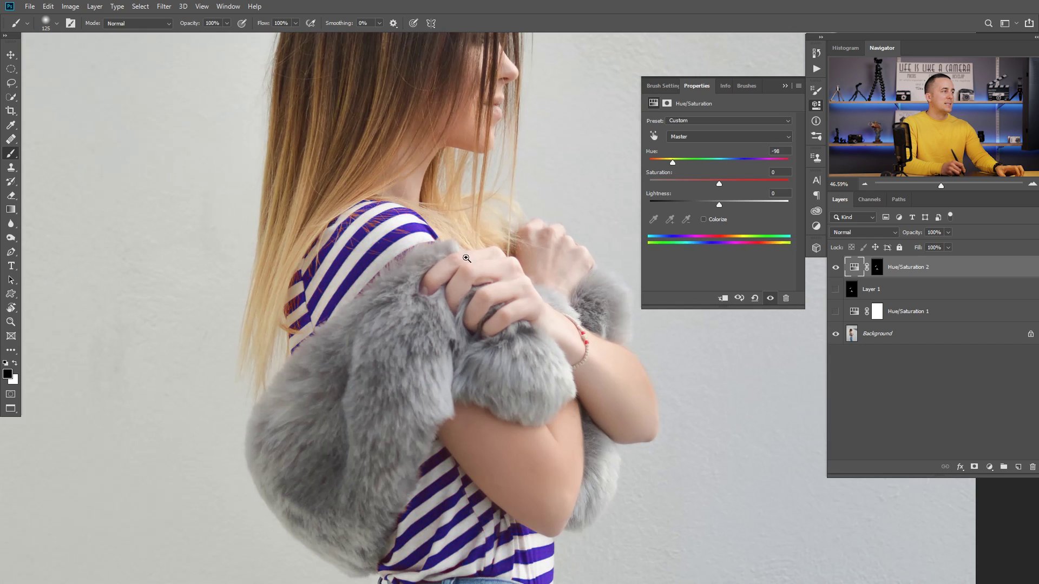
Step: Hide the Hue/Saturation 2 layer and add another Hue/Saturation adjustment layer above it
scroll(443, 279, down, 3)
drag(443, 279, 399, 253)
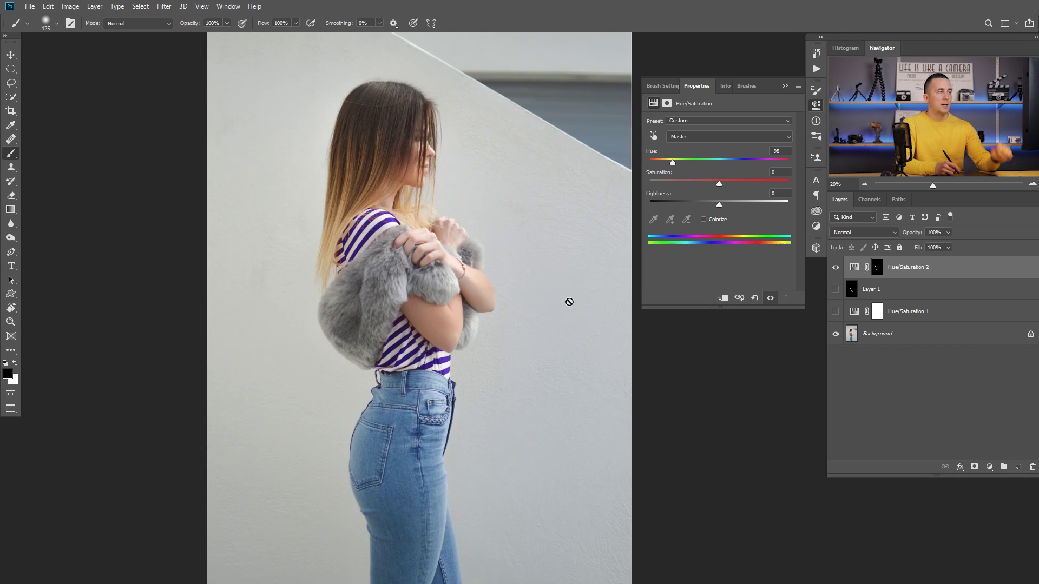
click(835, 267)
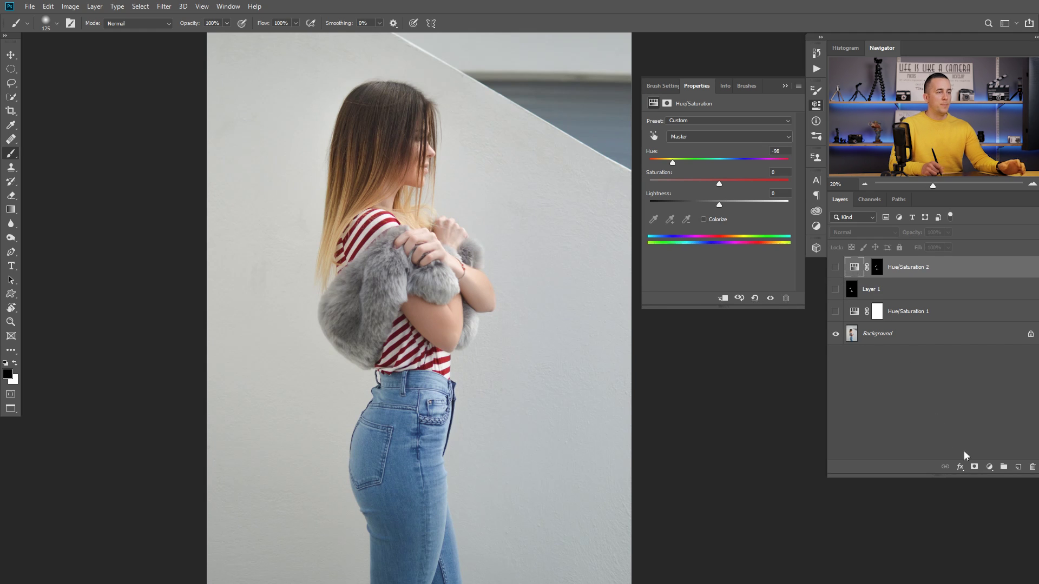
key(ctrl+minus)
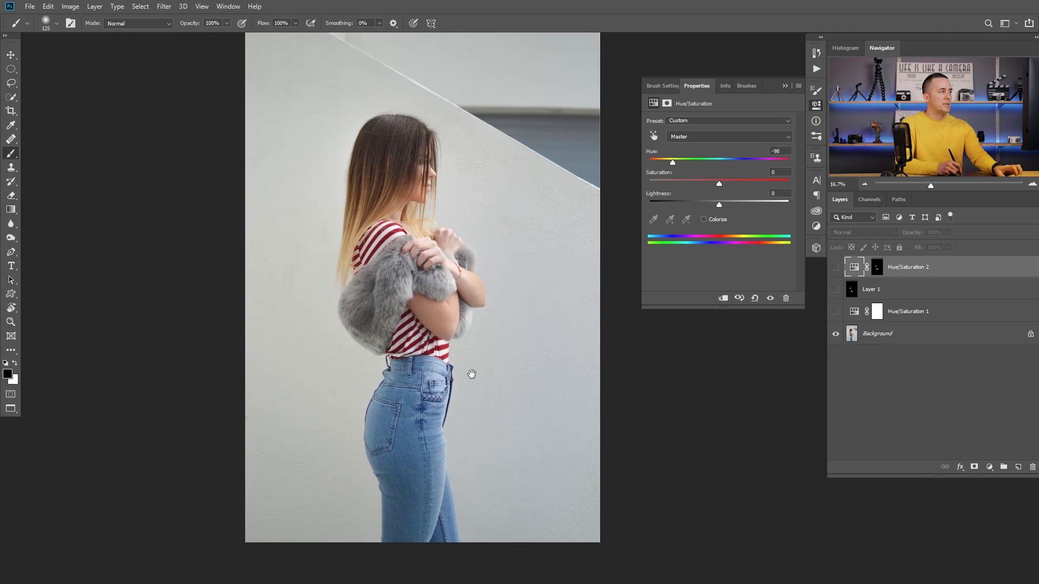
click(989, 467)
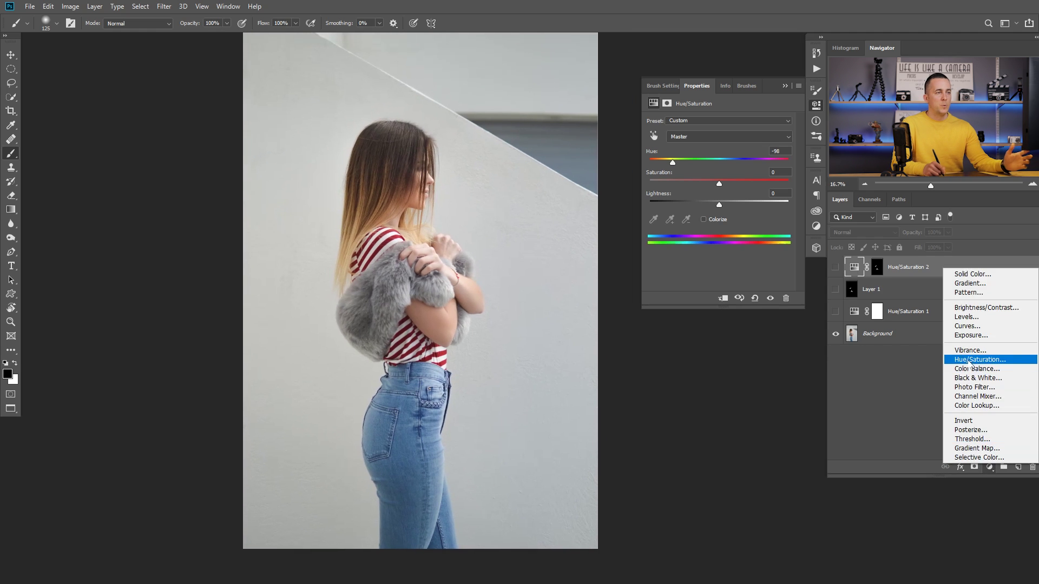
click(968, 359)
Step: Target the Blues of the Hue/Saturation 3 layer and set Hue to +159 to highlight the jeans
click(710, 138)
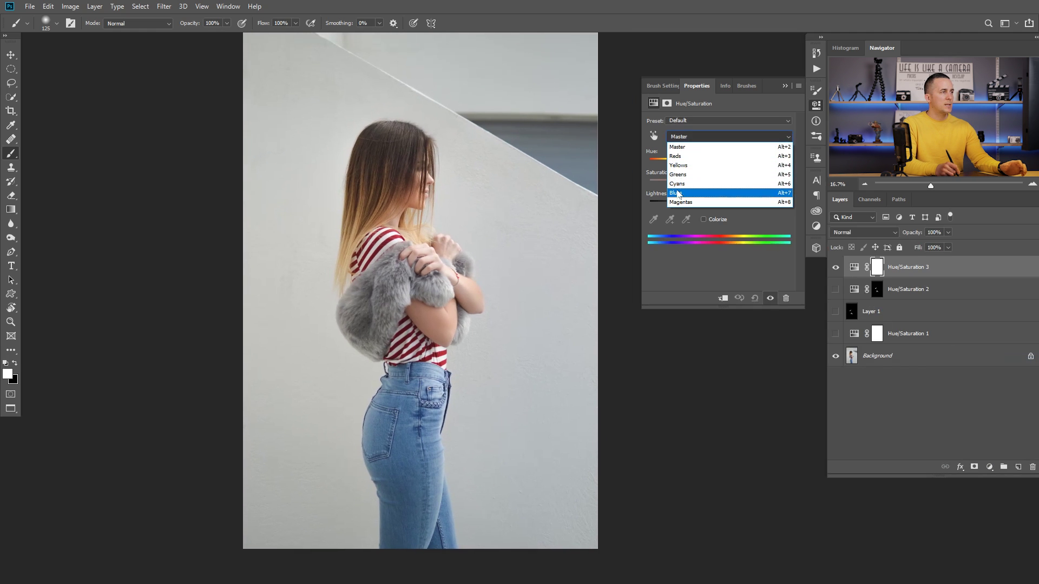
click(719, 192)
drag(719, 162, 783, 163)
Step: Widen the lower end of the Blues range to 187° / 195° to cover the jeans and set Saturation to +63
drag(405, 469, 482, 469)
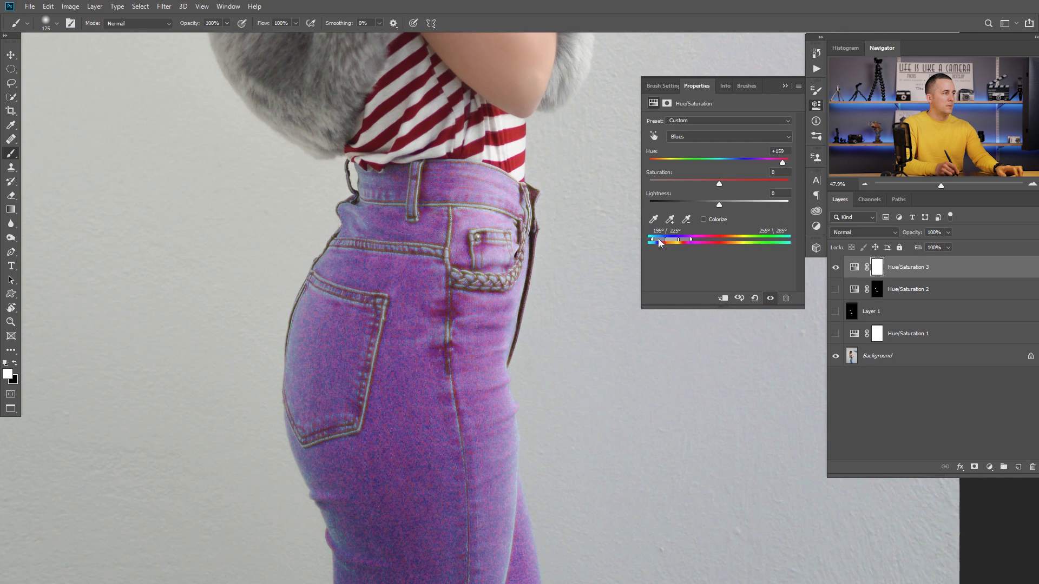
drag(658, 239, 654, 238)
drag(719, 183, 764, 184)
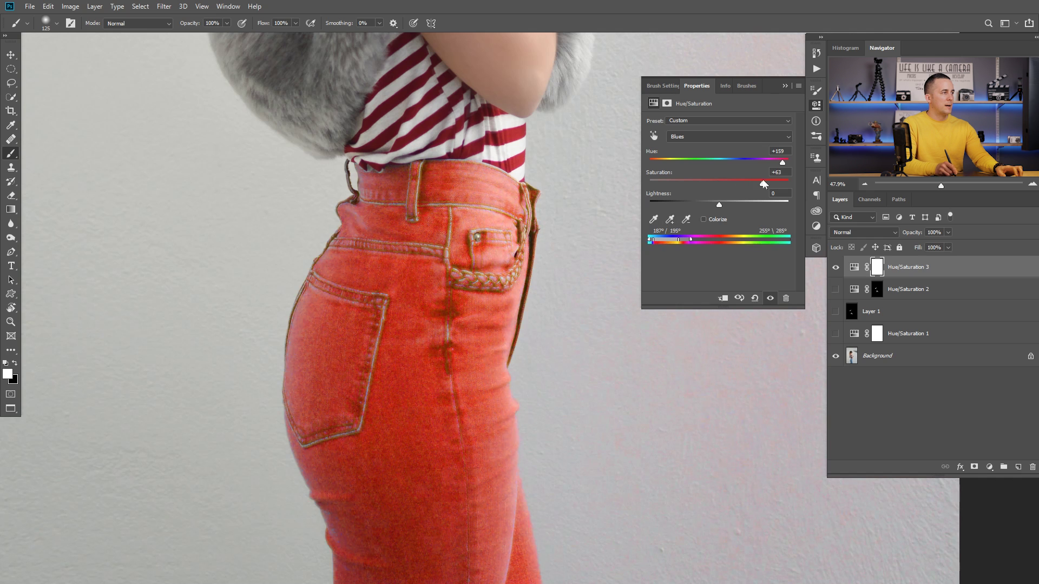
Step: Reset the Blues' Saturation and Hue to 0 and set their Lightness to -100
drag(522, 324, 468, 324)
double_click(661, 171)
double_click(652, 152)
drag(700, 202, 649, 204)
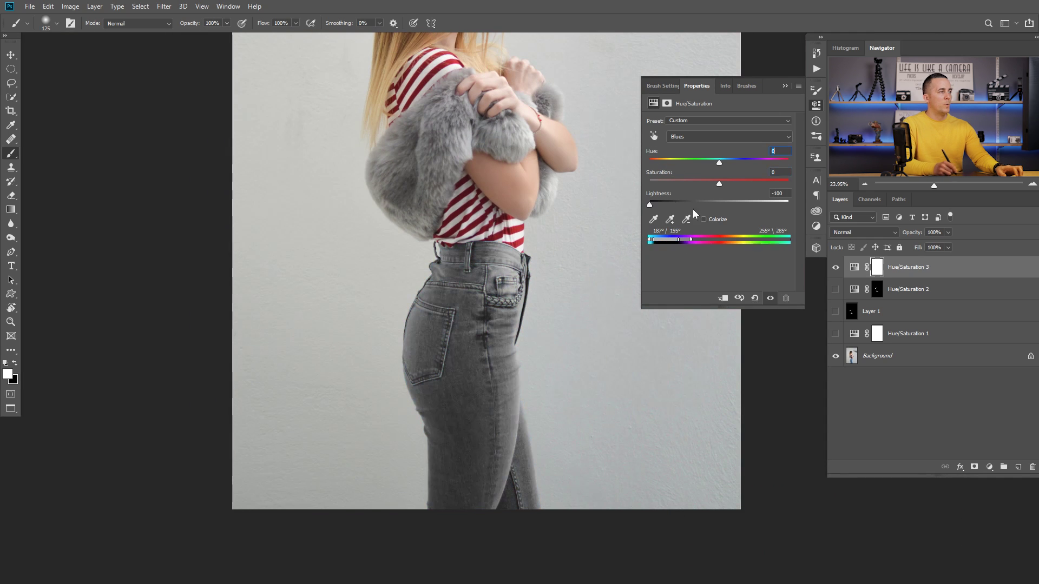
Step: Set the Hue/Saturation 3 layer's blend mode to Difference and stamp the visible result onto a new layer
click(862, 232)
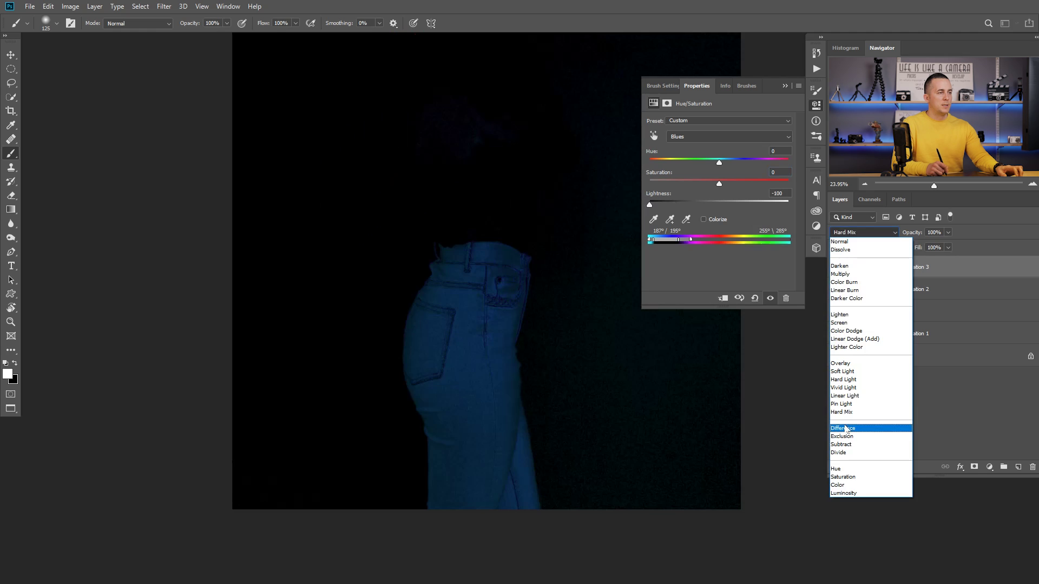
click(863, 431)
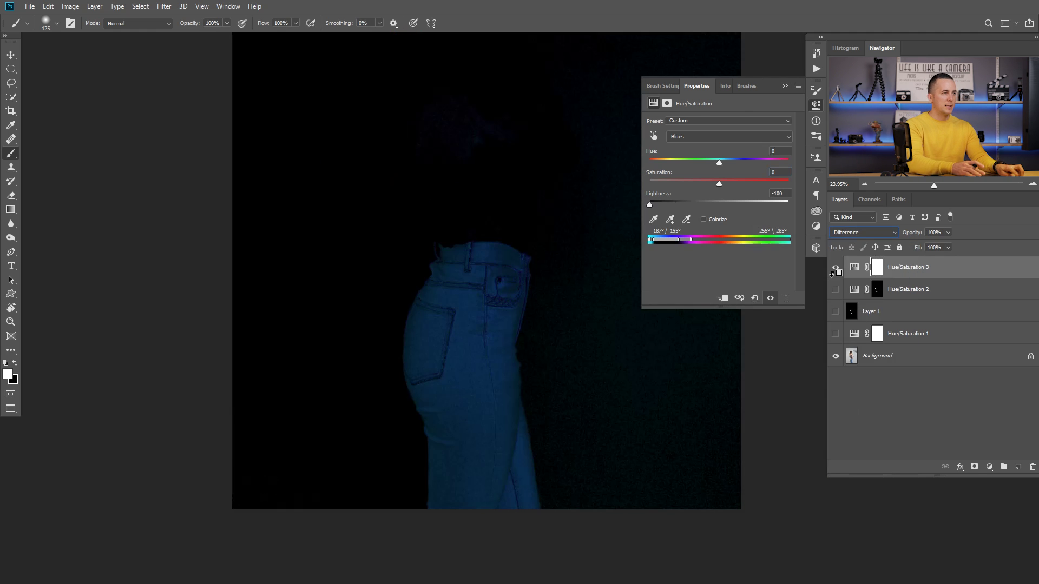
key(ctrl+alt+shift+e)
Step: Desaturate the stamped layer and apply Levels with black input 6 and white input 22 to make the jeans white on black
key(ctrl+shift+u)
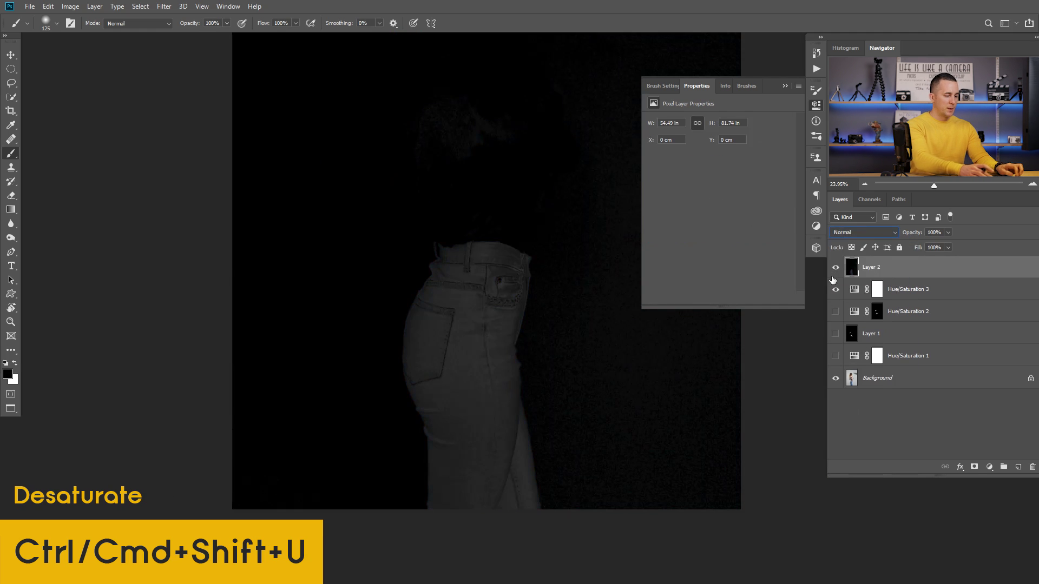
key(ctrl+l)
drag(756, 444, 630, 446)
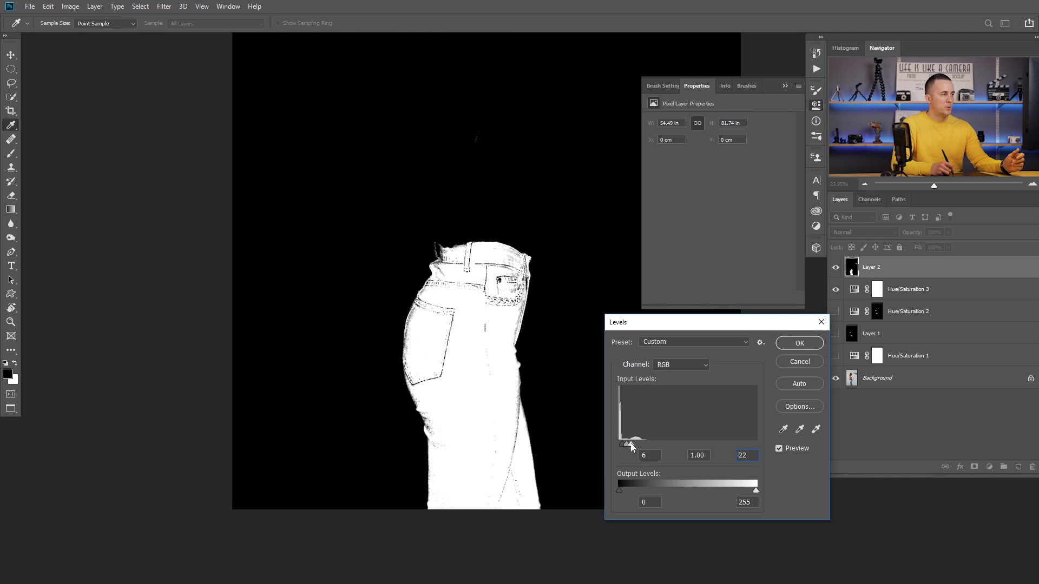
click(783, 349)
key(b)
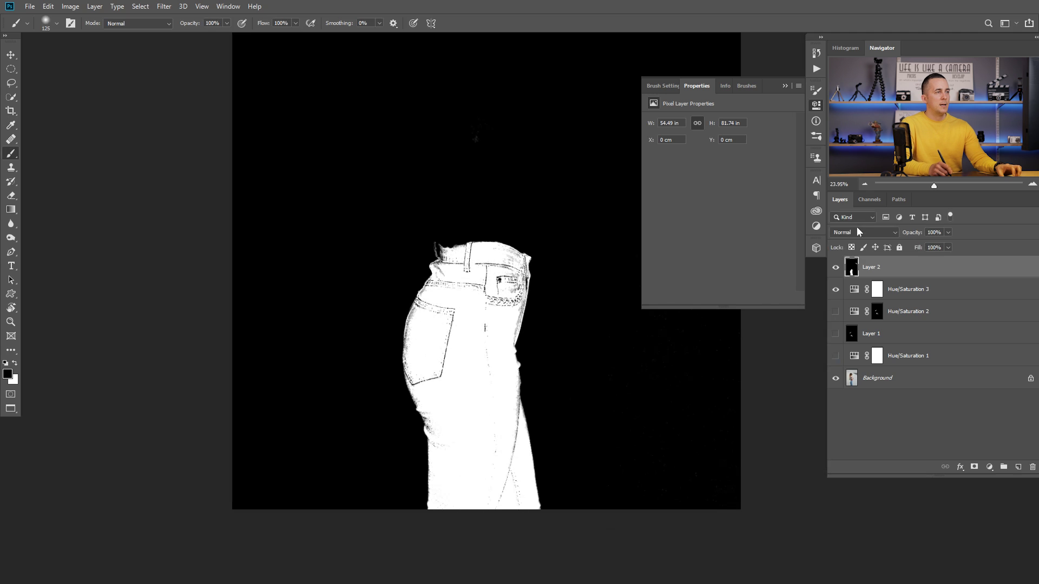
Step: Add a Curves adjustment layer masked by a selection of Layer 2's white areas, and hide Layer 2 and Hue/Saturation 3
ctrl+click(851, 267)
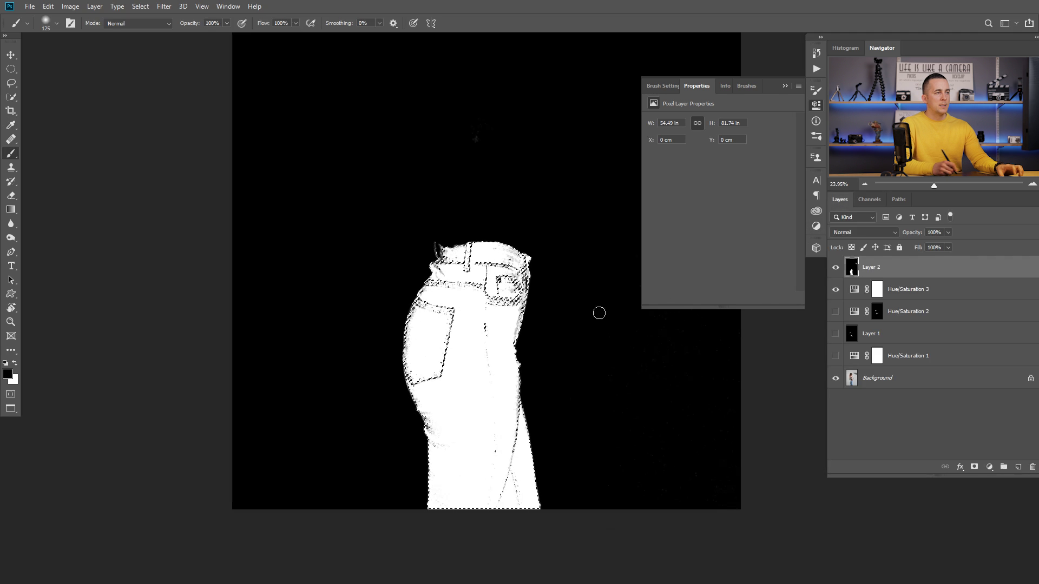
click(989, 466)
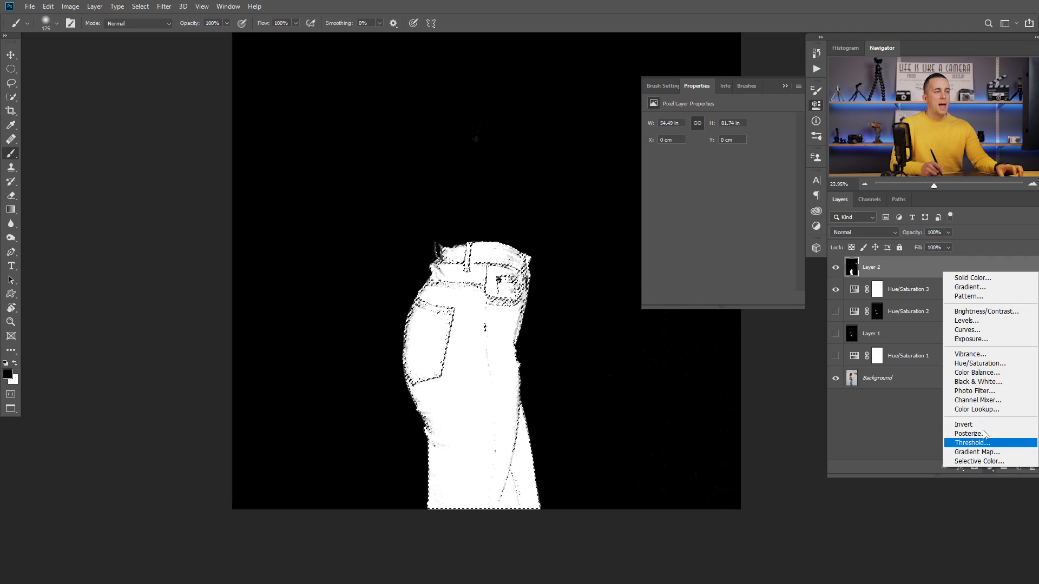
click(965, 330)
click(835, 289)
drag(548, 320, 469, 384)
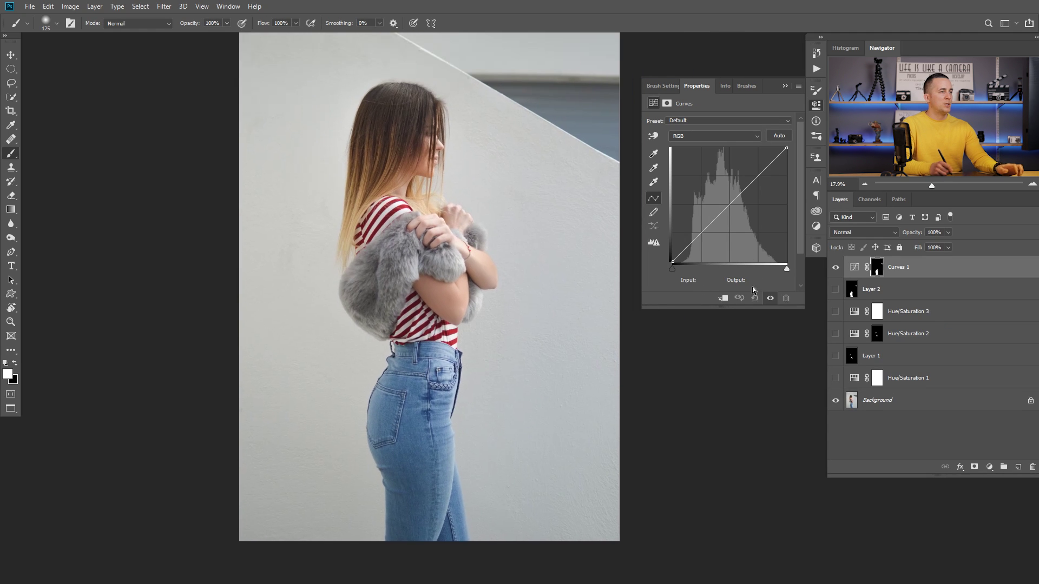
Step: Set Curves 1 to Luminosity and shape an S-shaped contrast curve with the upper point at Input 162, Output 190
click(864, 232)
click(854, 494)
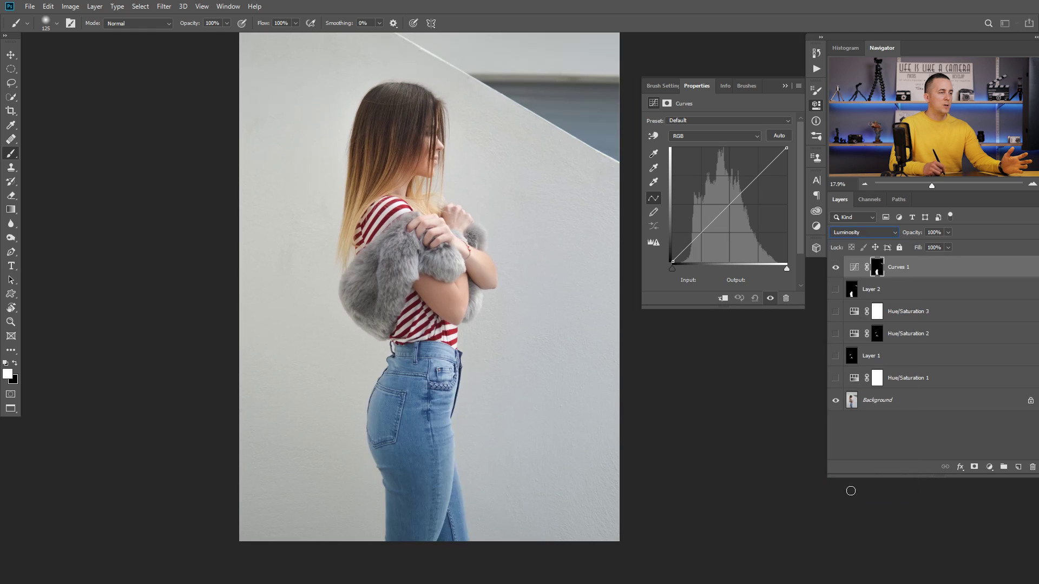
drag(751, 180, 746, 177)
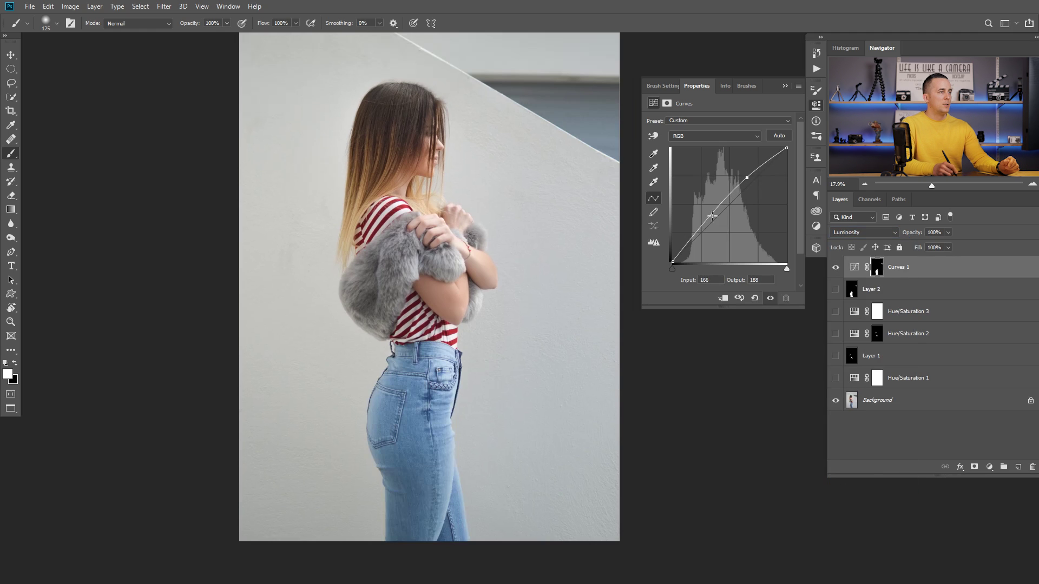
drag(705, 223, 705, 236)
drag(747, 178, 744, 176)
drag(557, 206, 503, 271)
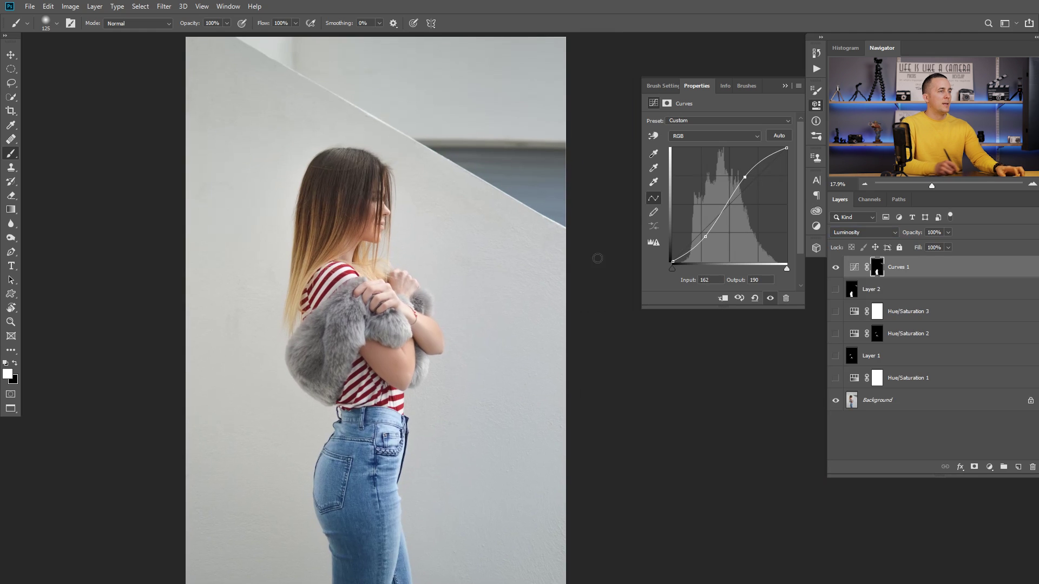
Step: Paint black with an enlarged brush over the stray background area in the Curves 1 mask, and check the mask against the photo
alt+click(874, 267)
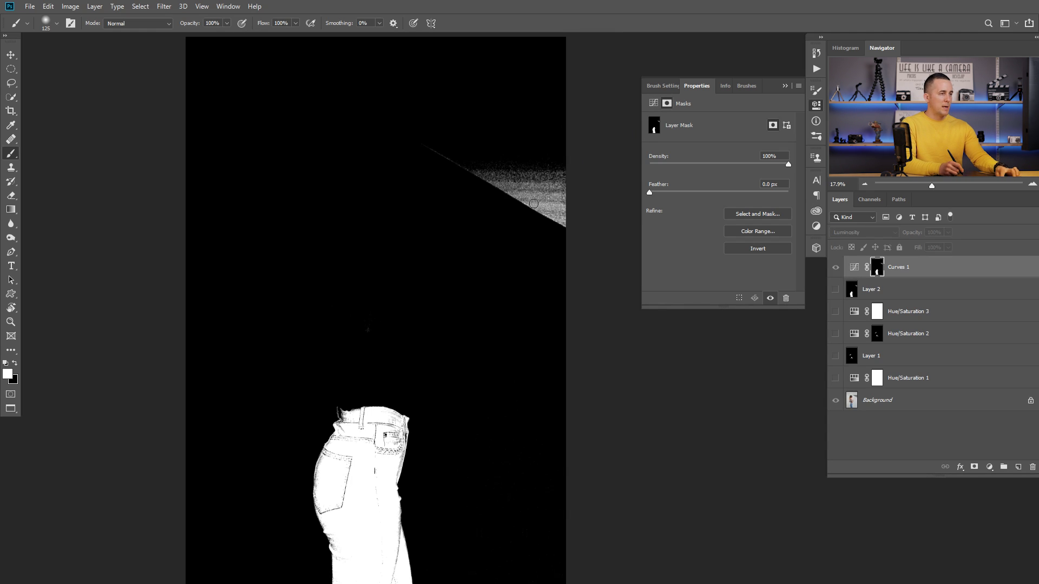
key(bracketright)
key(bracketright)
key(bracketright)
key(bracketright)
key(bracketright)
key(bracketright)
key(bracketright)
key(bracketright)
key(bracketright)
key(bracketright)
key(bracketright)
key(bracketright)
key(bracketright)
key(bracketright)
mouse_move(551, 196)
mouse_down()
mouse_move(557, 223)
mouse_move(510, 178)
mouse_up()
key(ctrl+z)
key(x)
drag(548, 221, 422, 123)
alt+click(876, 267)
drag(505, 286, 508, 281)
scroll(509, 281, down, 2)
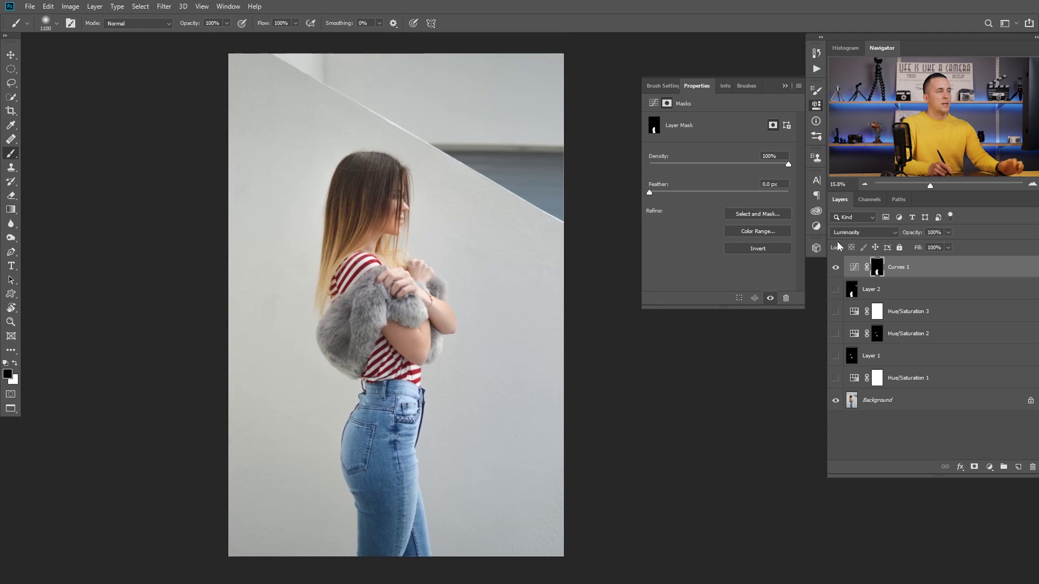
alt+click(877, 269)
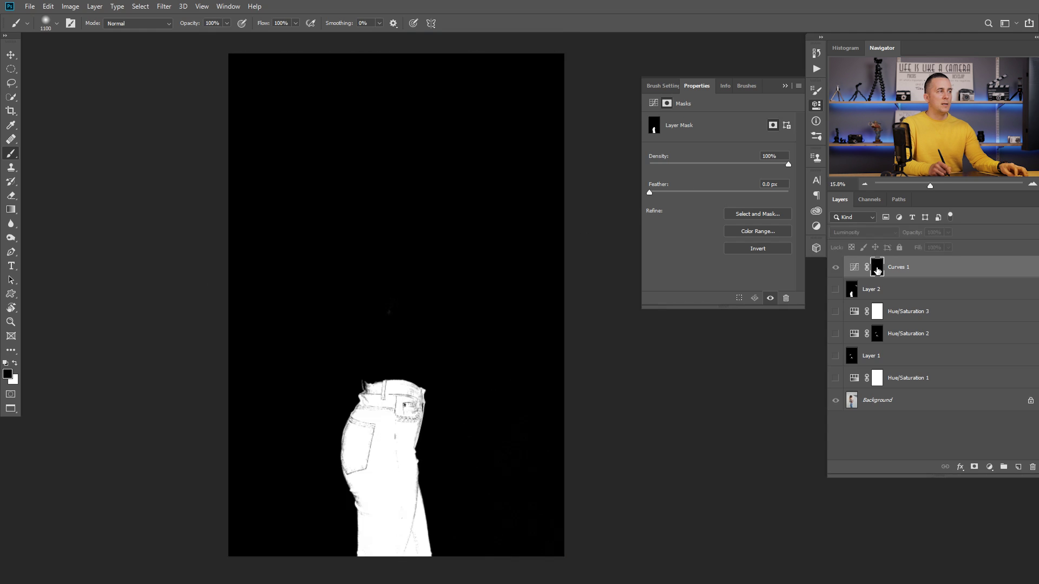
alt+click(877, 270)
alt+click(877, 270)
alt+click(876, 268)
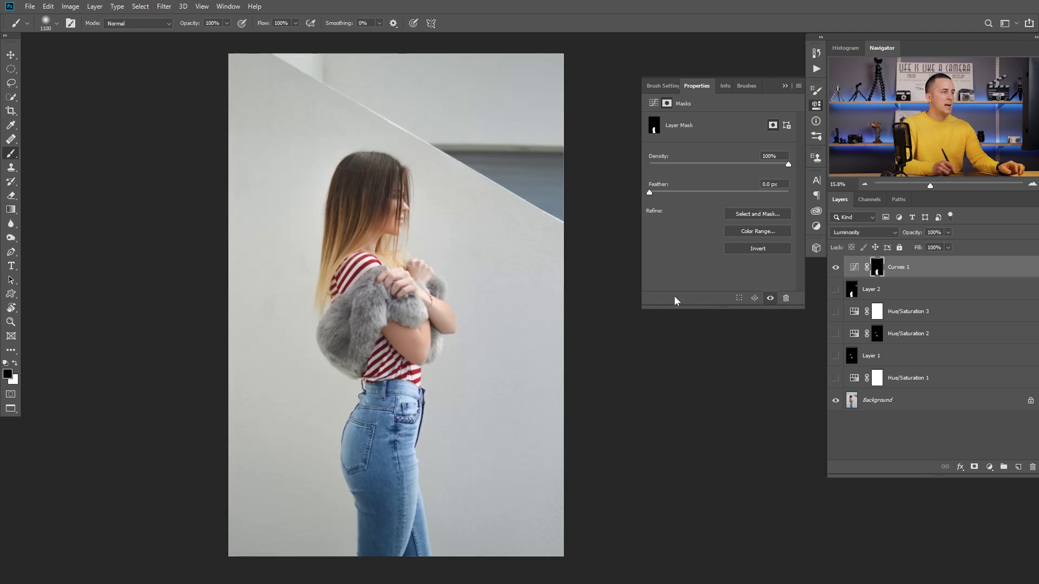
Step: Set the lower point of the Curves 1 curve to Input 73, Output 52 and compare the jeans with and without the adjustment
click(855, 267)
drag(741, 188, 742, 183)
drag(704, 236, 706, 238)
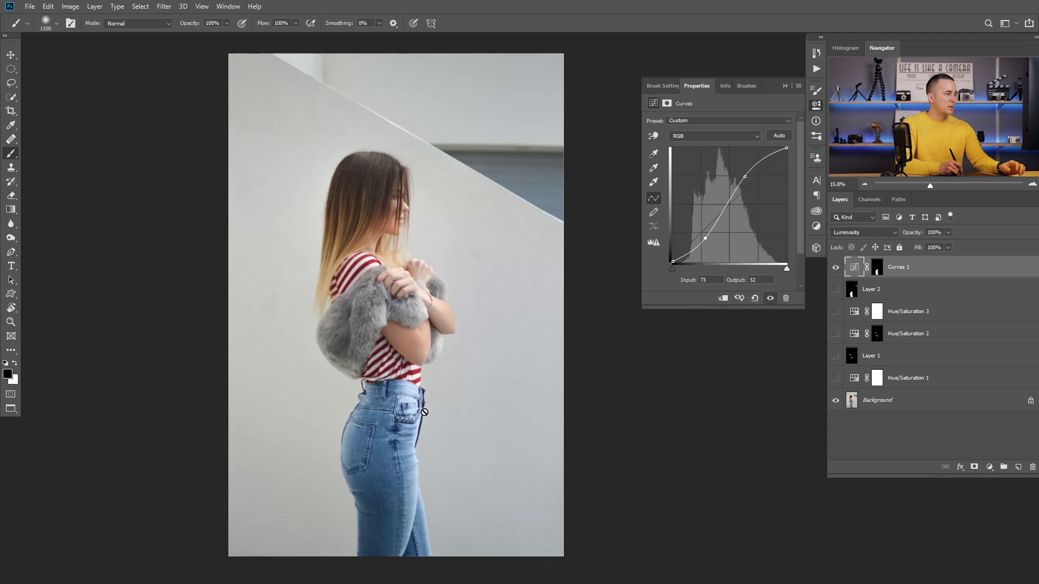
mouse_move(377, 421)
mouse_down()
mouse_move(427, 430)
mouse_move(399, 422)
mouse_move(460, 390)
mouse_move(455, 378)
mouse_up()
key(ctrl+0)
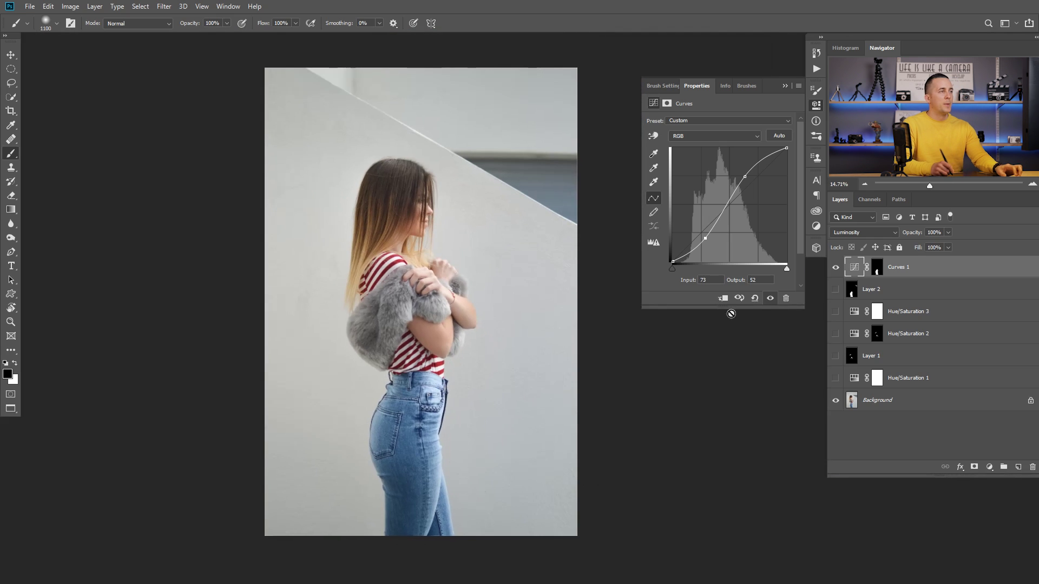
click(835, 268)
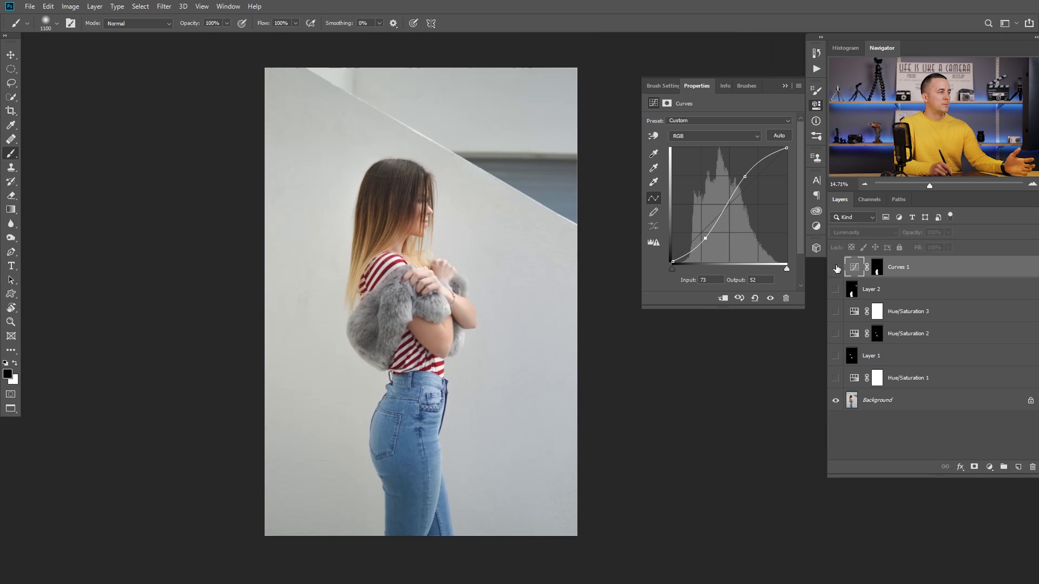
click(836, 268)
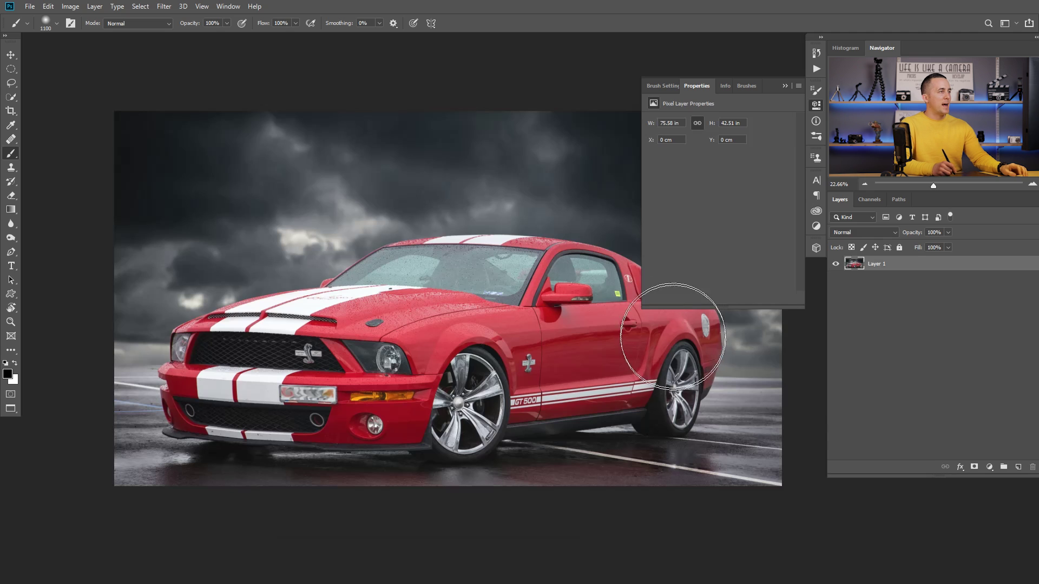
Step: Try a Color Range selection on the red car photo with Fuzziness 135, sampling the red paint on the hood
click(785, 85)
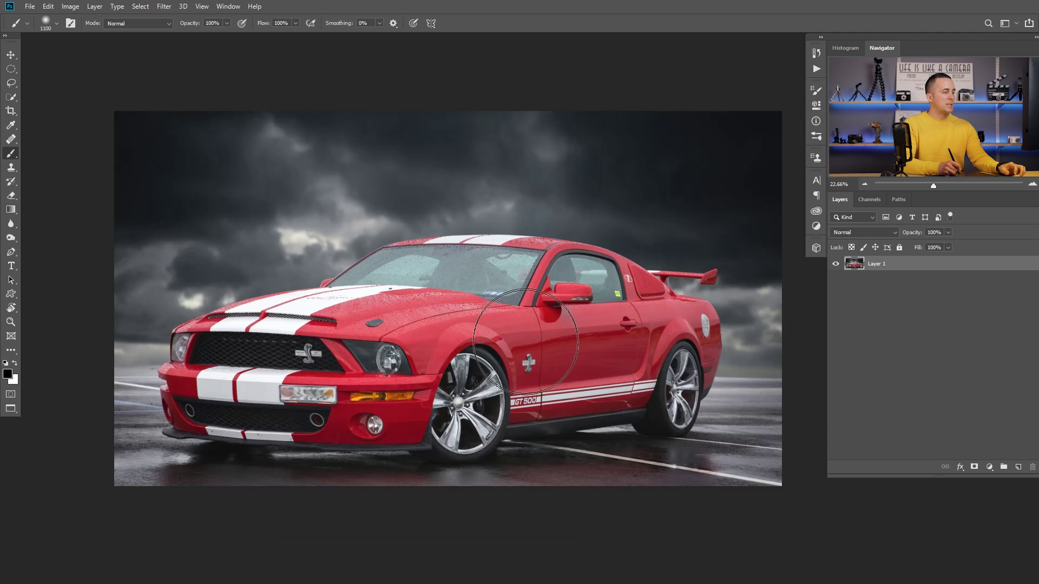
key(v)
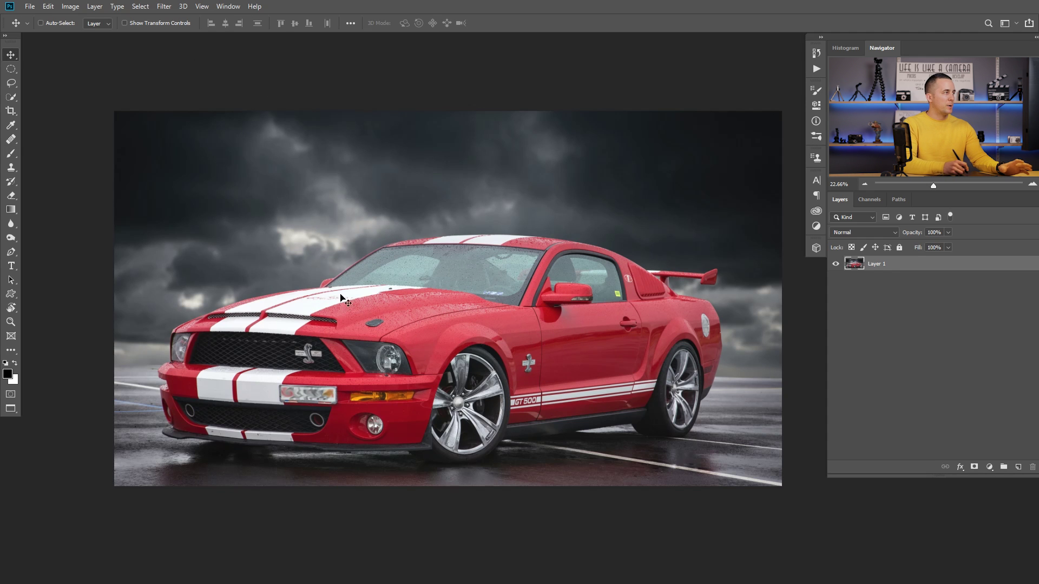
click(141, 6)
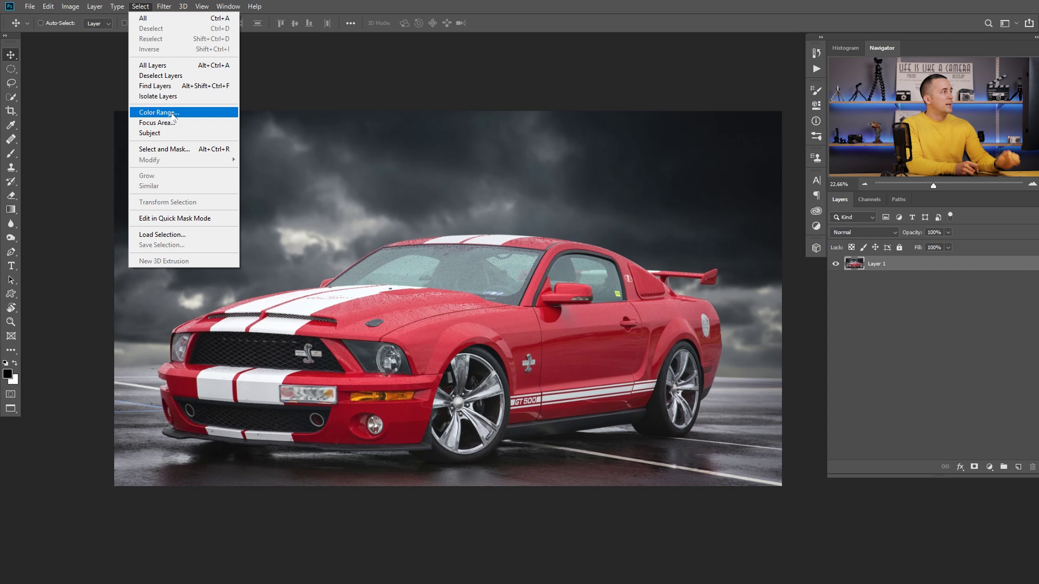
click(158, 112)
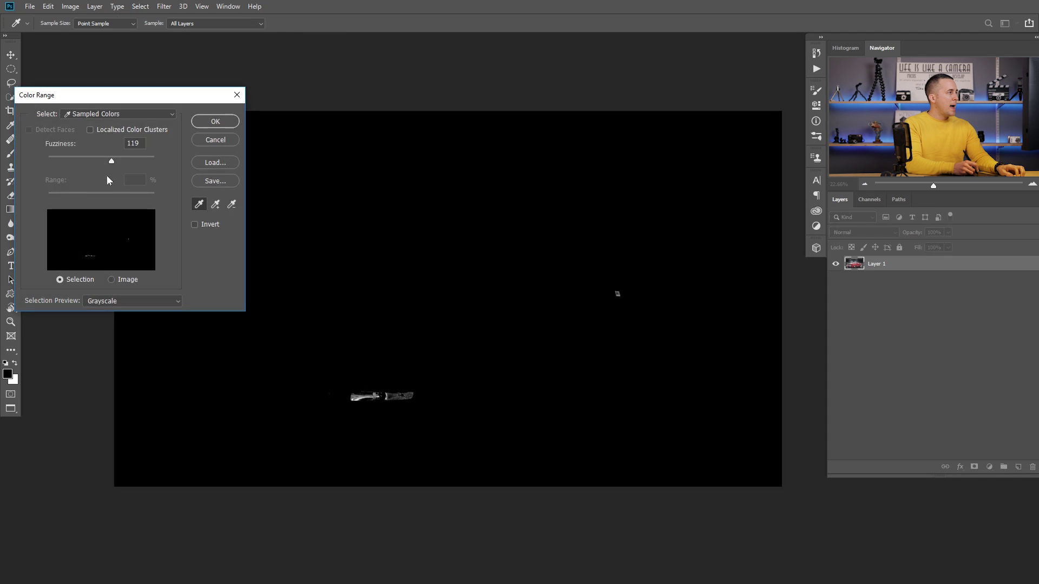
drag(116, 162, 119, 164)
click(447, 294)
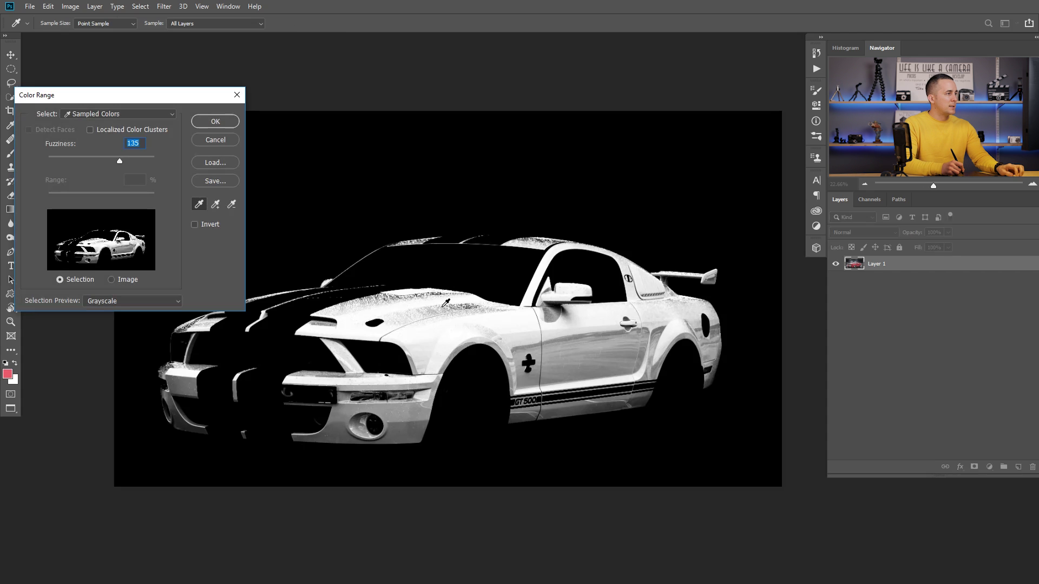
Step: Try adding more red paint tones and the wet highlights on the hood to the Color Range selection
scroll(476, 337, up, 1)
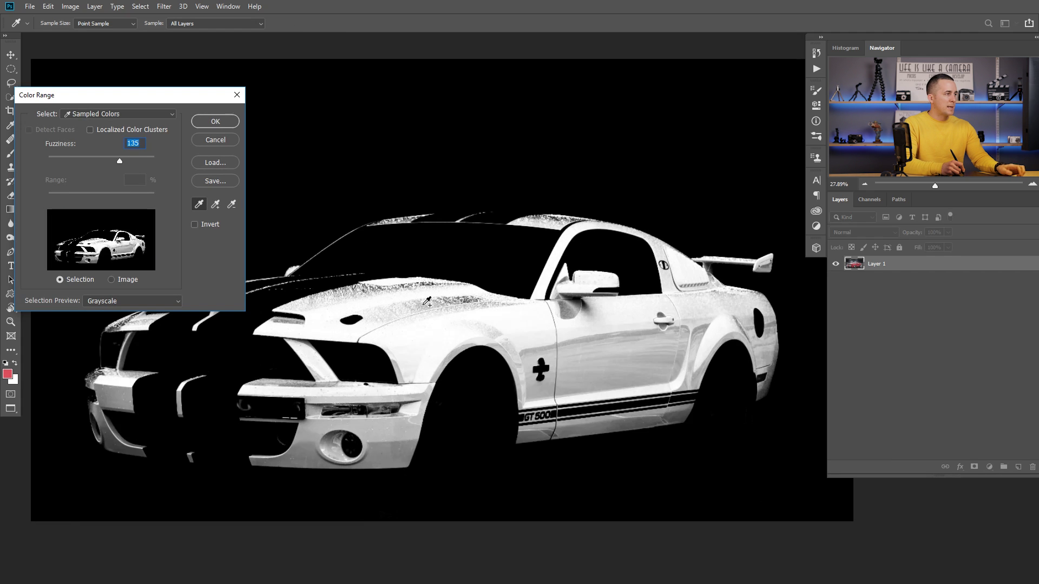
click(433, 304)
click(524, 322)
click(541, 338)
shift+click(410, 297)
drag(361, 295, 414, 301)
drag(475, 291, 504, 269)
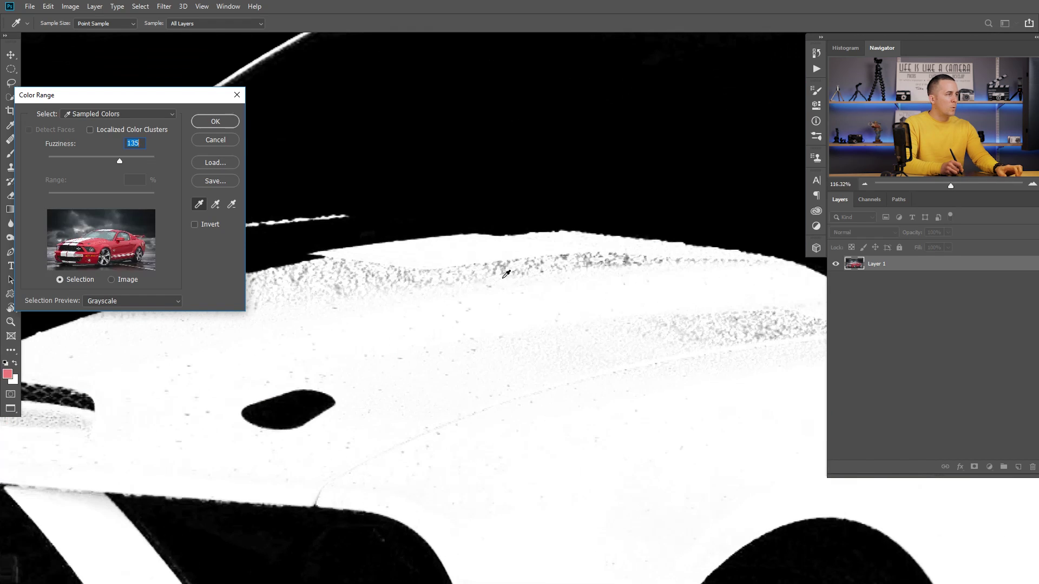
shift+click(502, 267)
scroll(505, 267, down, 4)
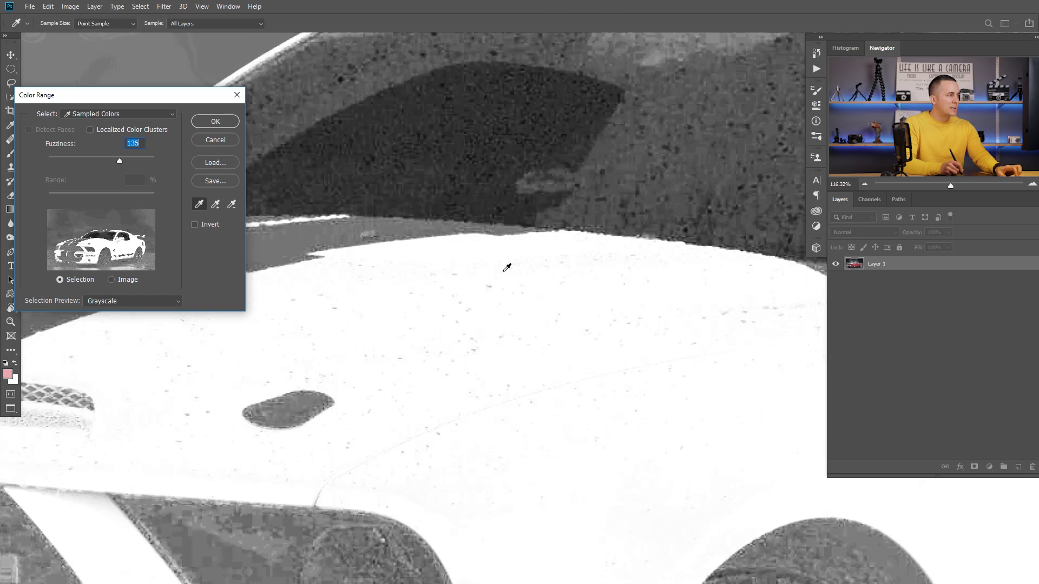
scroll(482, 288, down, 1)
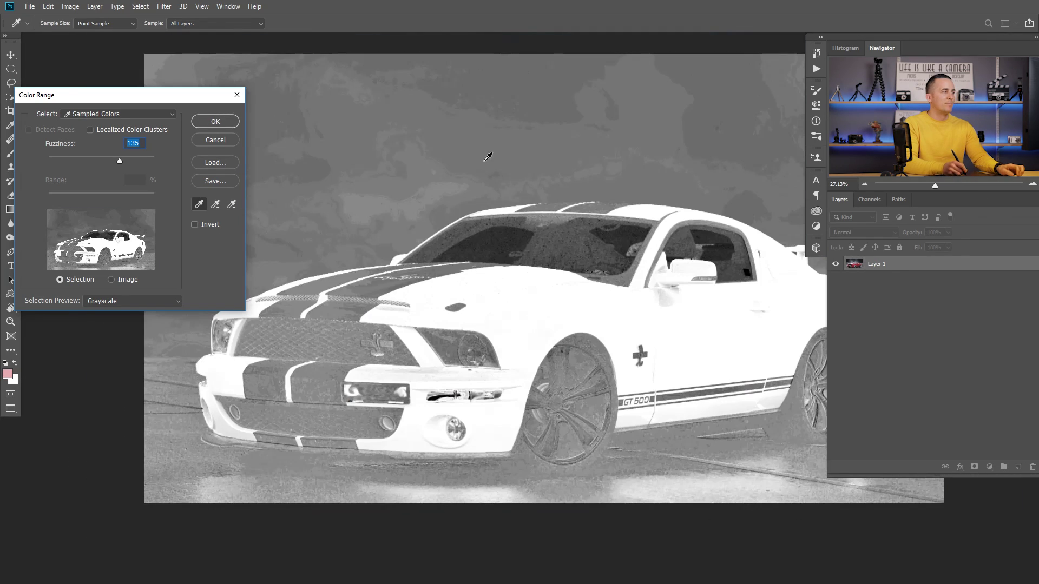
Step: Try excluding the sky from the Color Range selection, resampling the hood and lowering Fuzziness to 100
alt+click(479, 145)
alt+click(459, 171)
drag(477, 278, 524, 299)
click(487, 276)
click(492, 301)
click(488, 299)
drag(125, 160, 103, 161)
scroll(619, 279, down, 3)
Step: Try further Color Range samples on the car body and background, and cancel the selection
shift+click(620, 278)
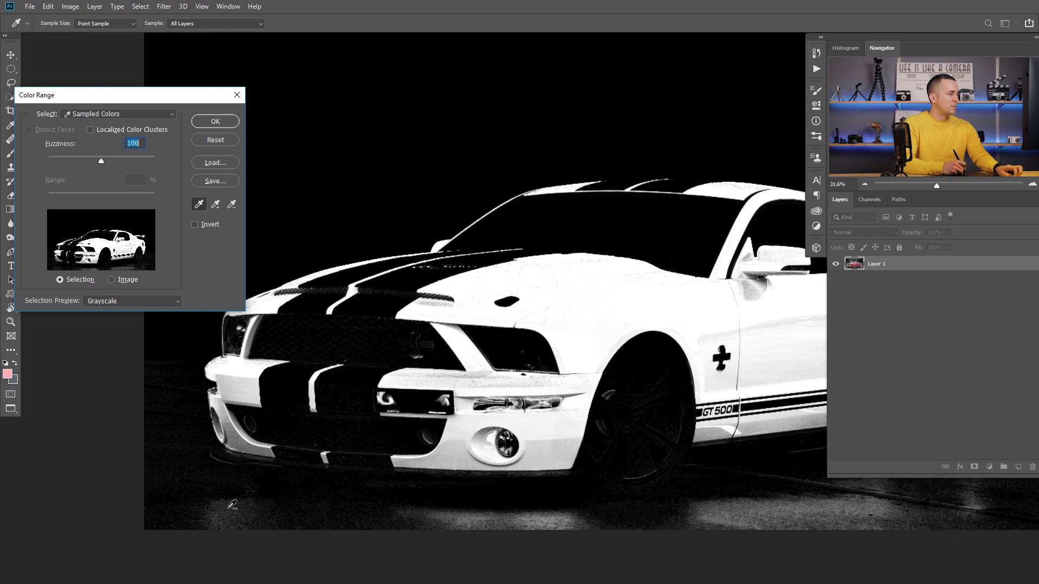
key(ctrl+minus)
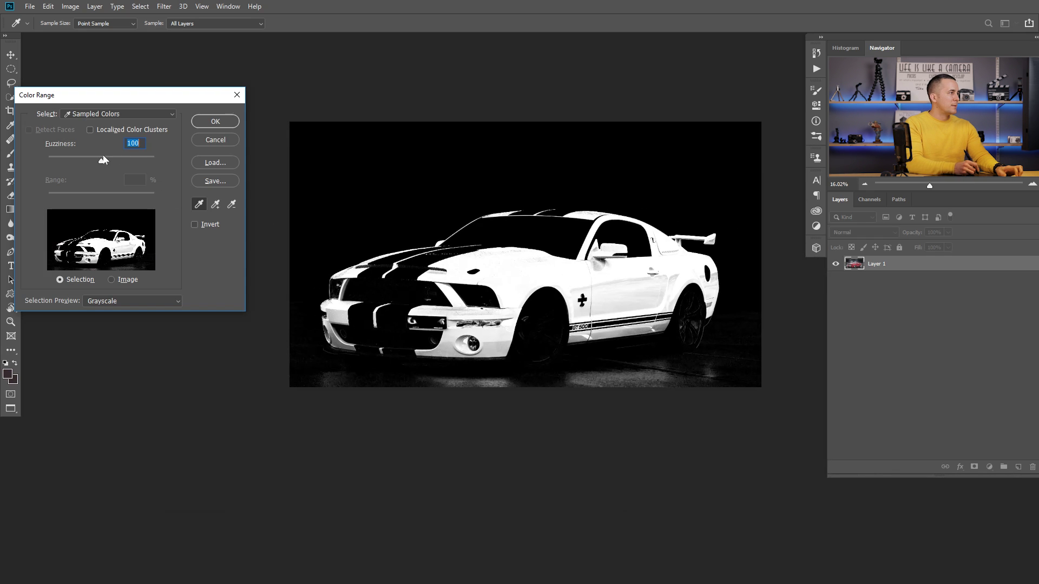
shift+click(639, 286)
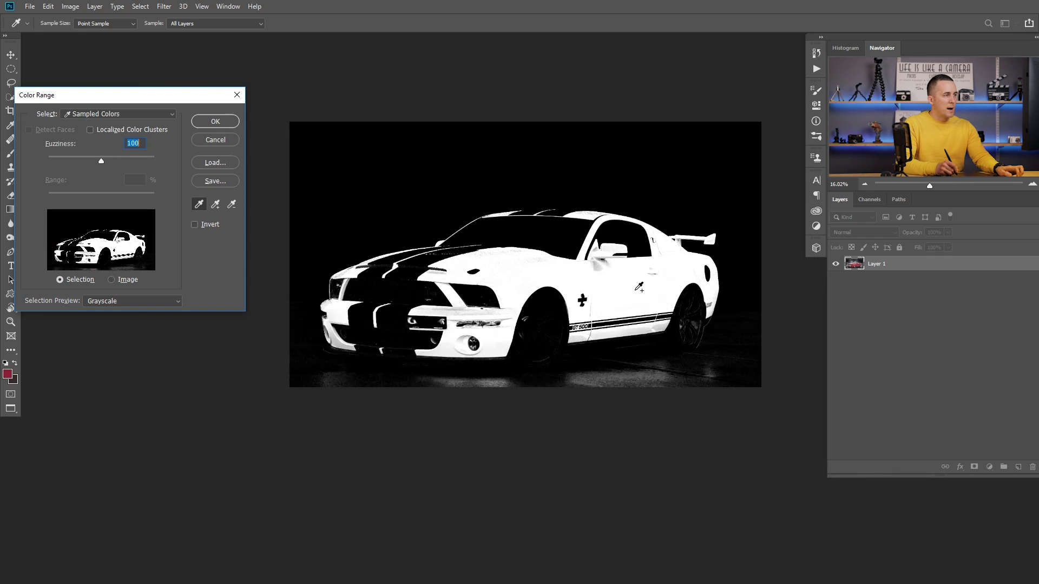
shift+click(544, 256)
alt+click(432, 196)
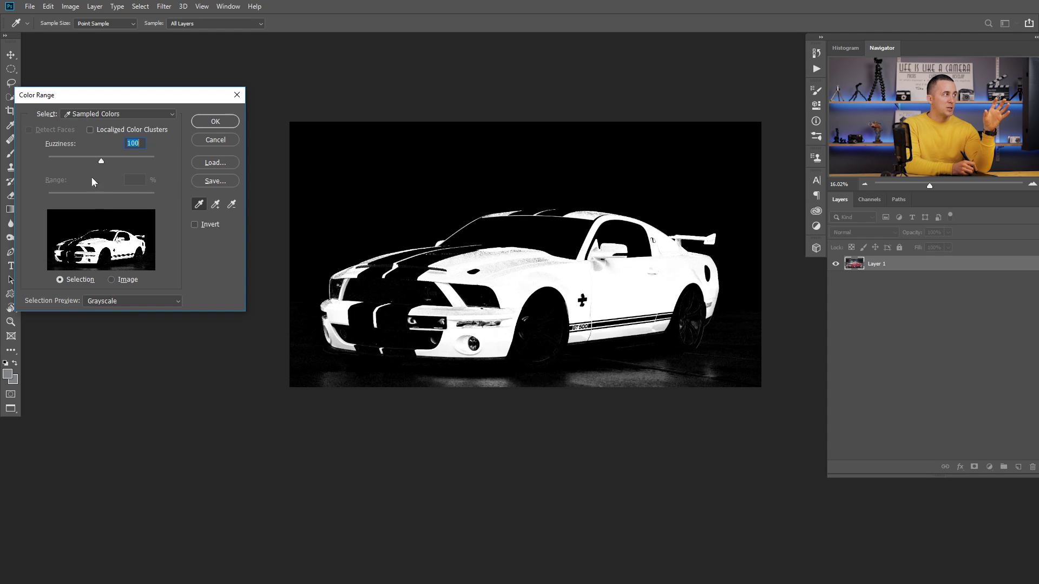
click(207, 142)
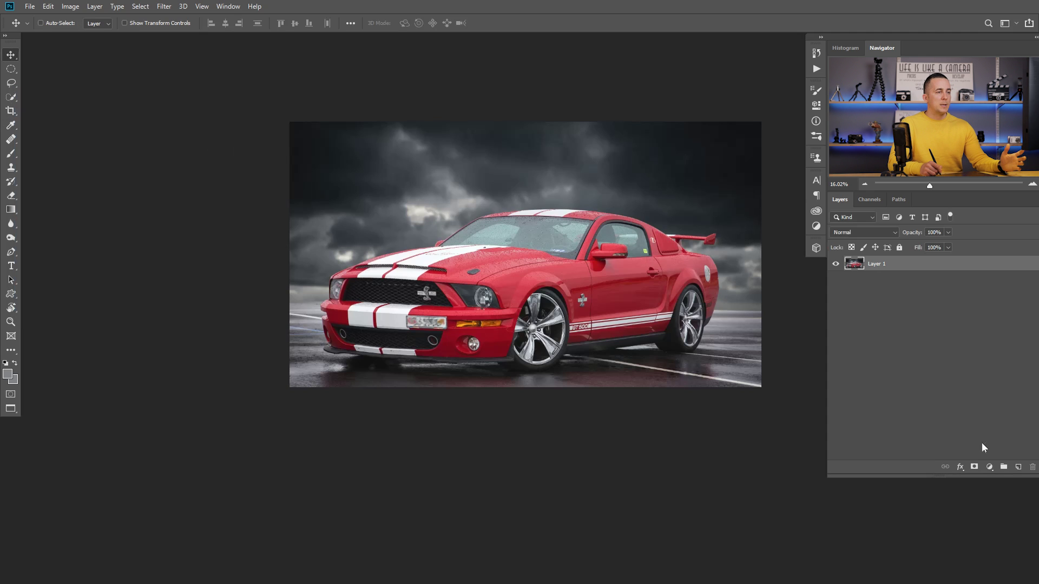
Step: Add a Hue/Saturation adjustment layer above the car photo
click(991, 464)
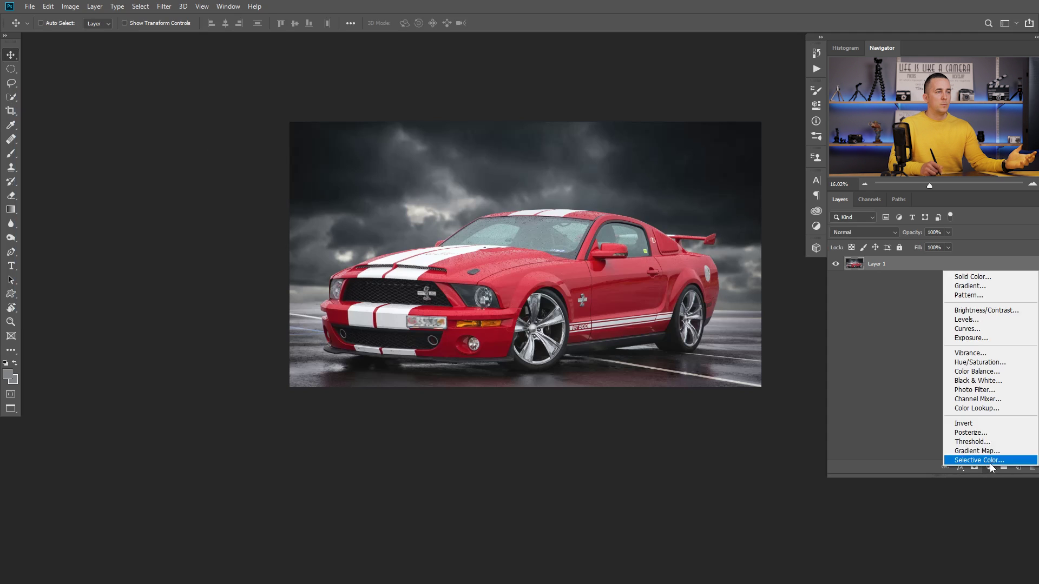
click(976, 361)
drag(524, 279, 494, 252)
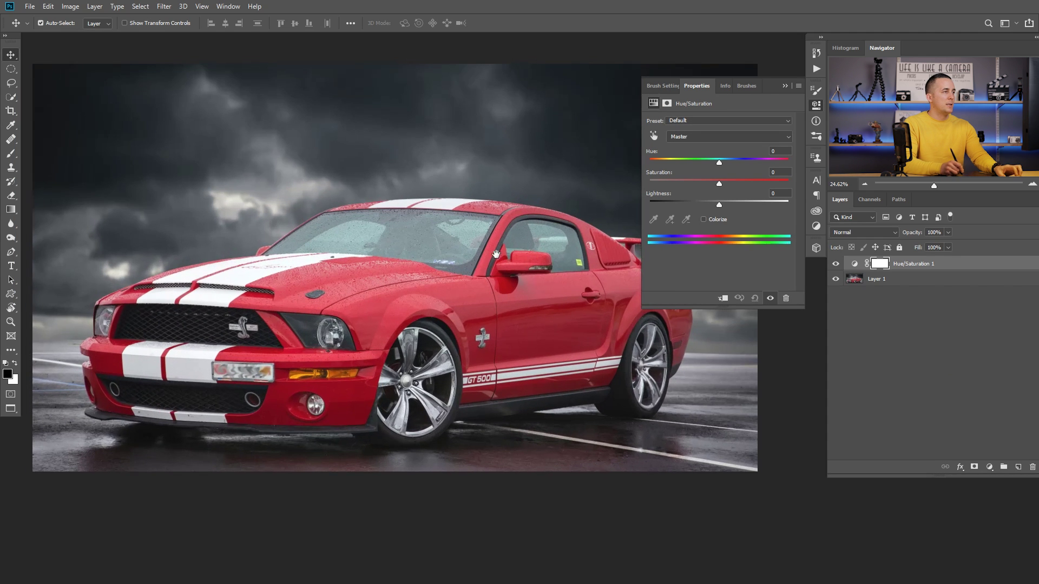
Step: Target the Reds range of the Hue/Saturation adjustment and shift its Hue to about -150
click(680, 142)
click(681, 146)
drag(719, 162, 657, 168)
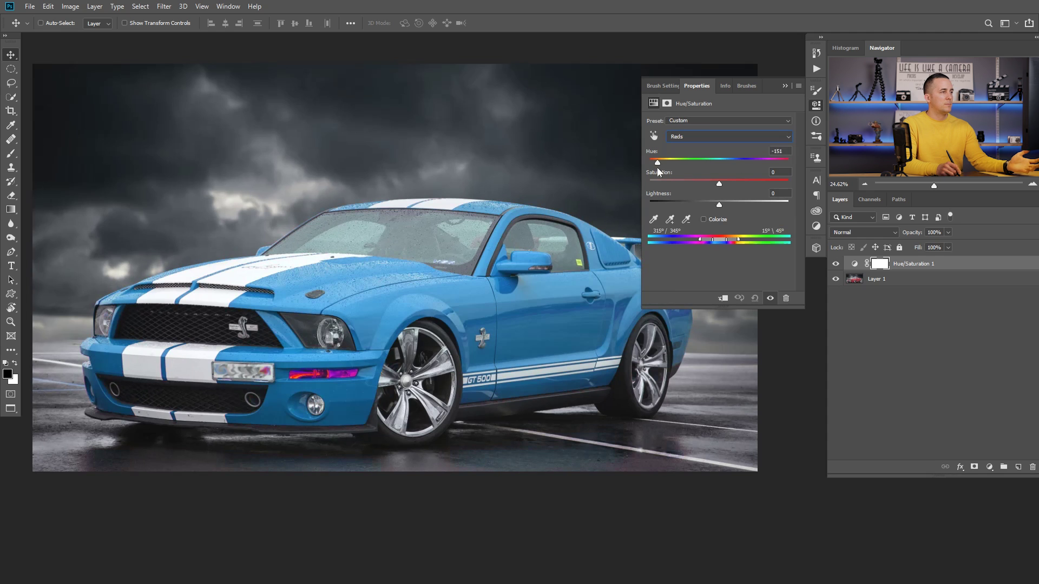
Step: Narrow the upper end of the Reds range to 0°/19° to exclude the orange indicator light in the front bumper
drag(309, 375, 384, 371)
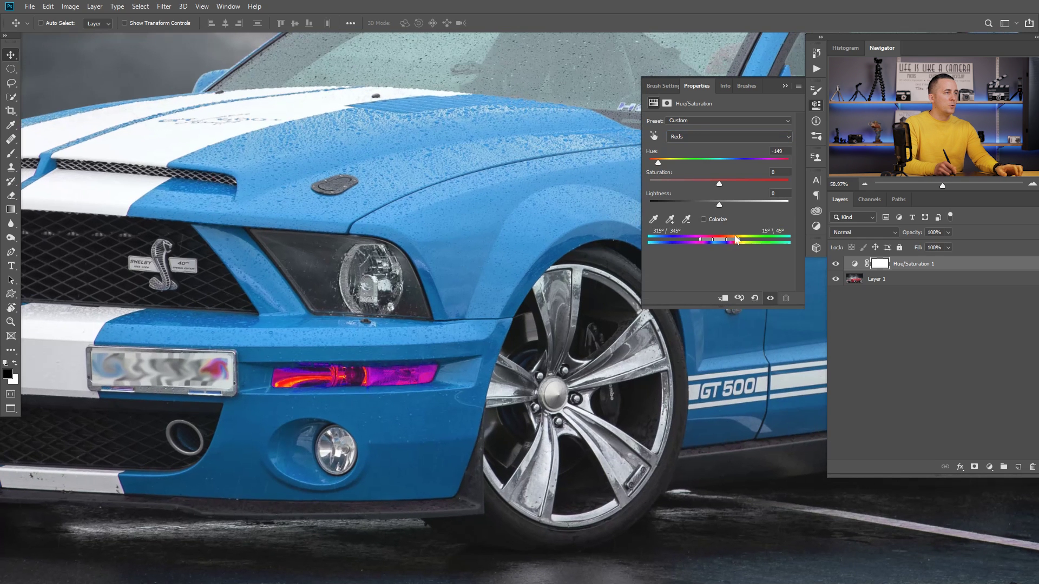
drag(738, 239, 726, 238)
drag(469, 305, 427, 308)
drag(469, 284, 387, 315)
Step: Try other Hue shifts for the Reds, such as -18, and inspect the colour coverage on the wet hood
drag(659, 164, 709, 164)
drag(316, 270, 478, 255)
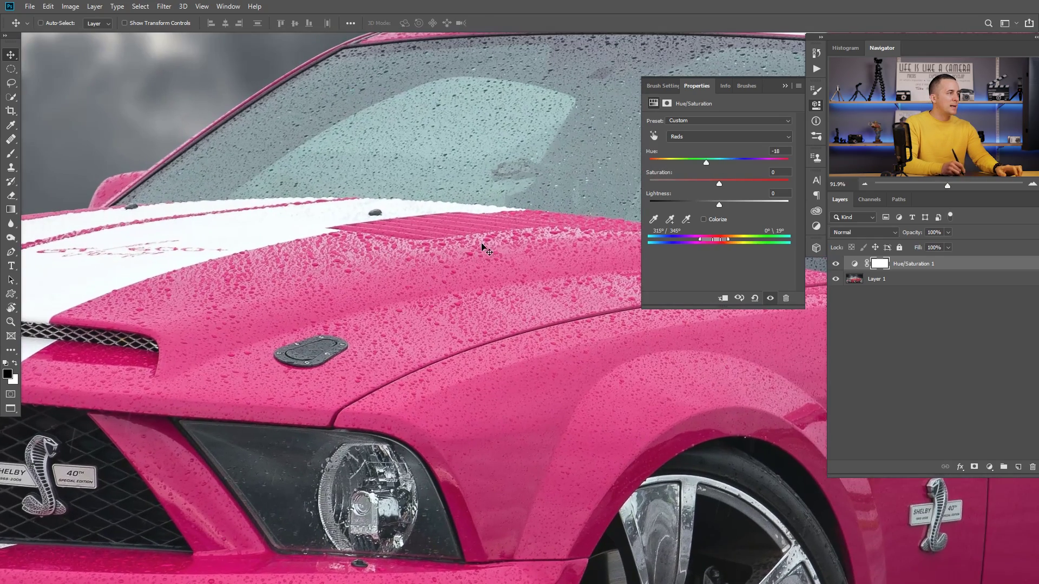
mouse_move(708, 163)
mouse_down()
mouse_move(756, 165)
mouse_move(693, 166)
mouse_move(723, 165)
mouse_move(702, 164)
mouse_up()
drag(484, 261, 378, 302)
Step: Reset the Reds Hue to 0 and lower their Lightness to -100
text(0)
key(Tab)
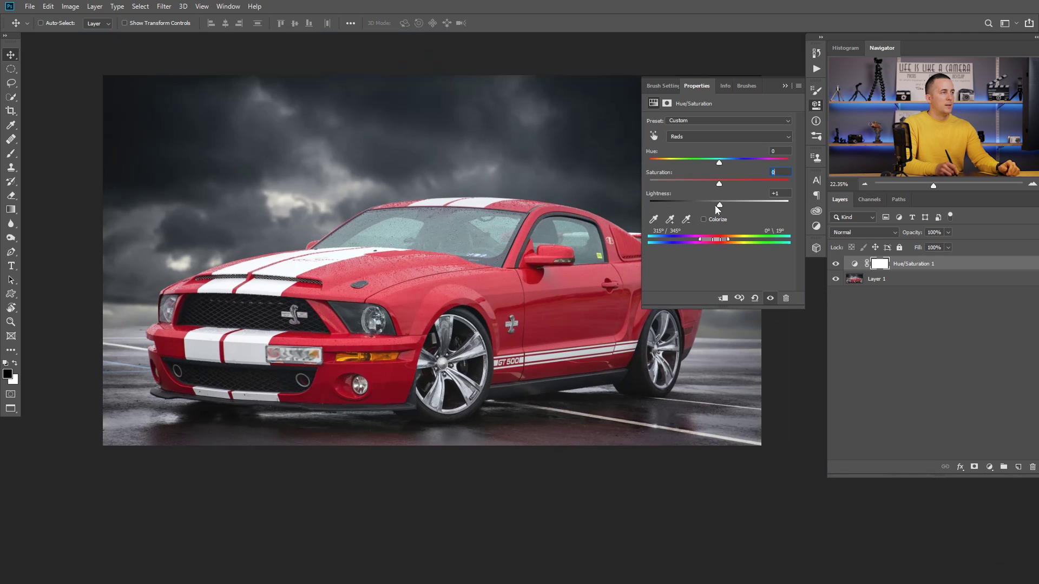
drag(715, 206, 649, 204)
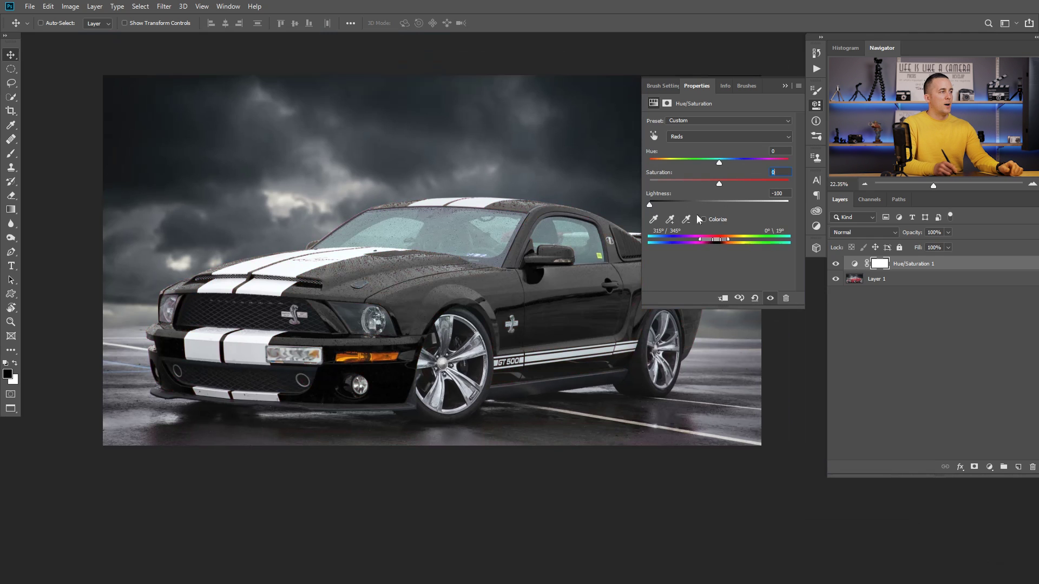
Step: Set the Hue/Saturation layer's blend mode to Difference and stamp all visible layers into a new layer
click(864, 232)
click(864, 427)
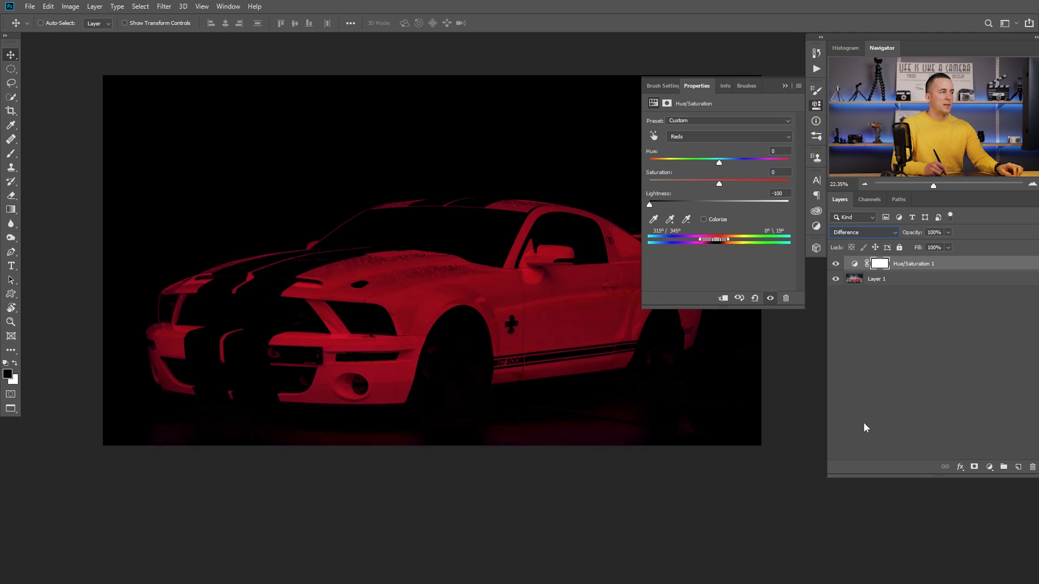
key(ctrl+alt+shift+e)
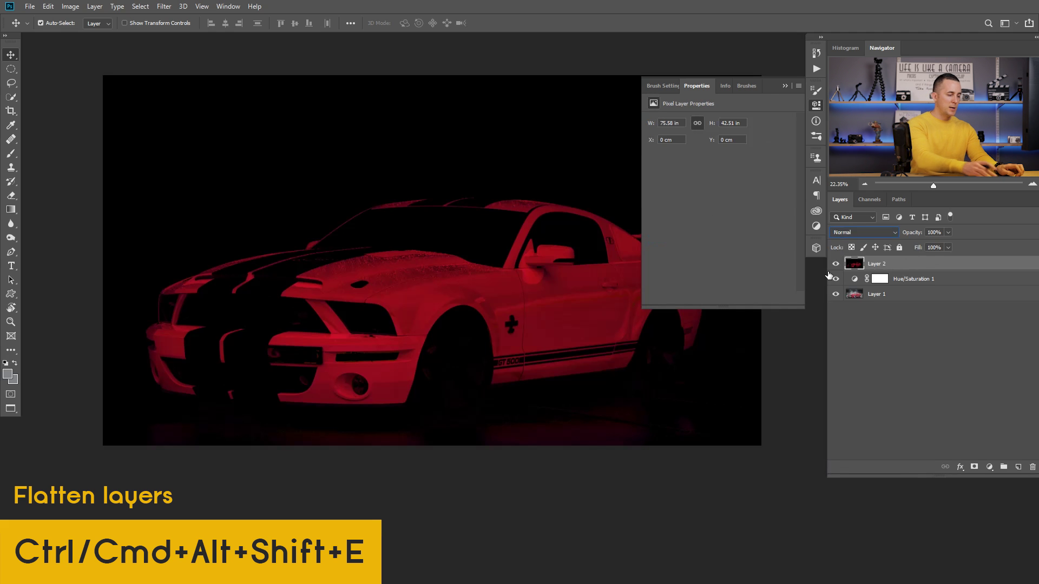
Step: Desaturate the stamped layer and apply Levels with input black at 6 and input white at 23
key(ctrl+shift+u)
key(ctrl+l)
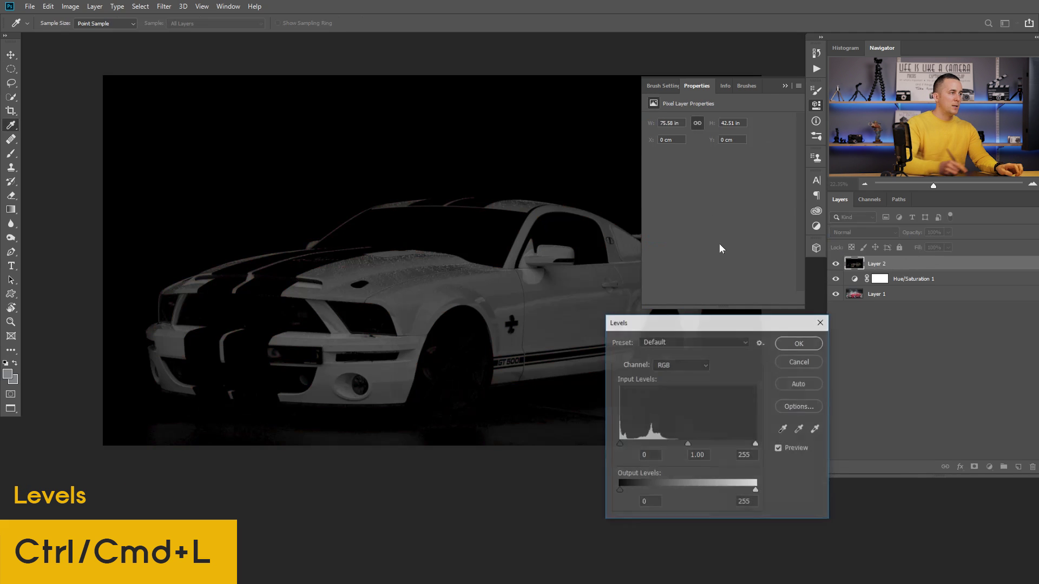
drag(755, 444, 622, 445)
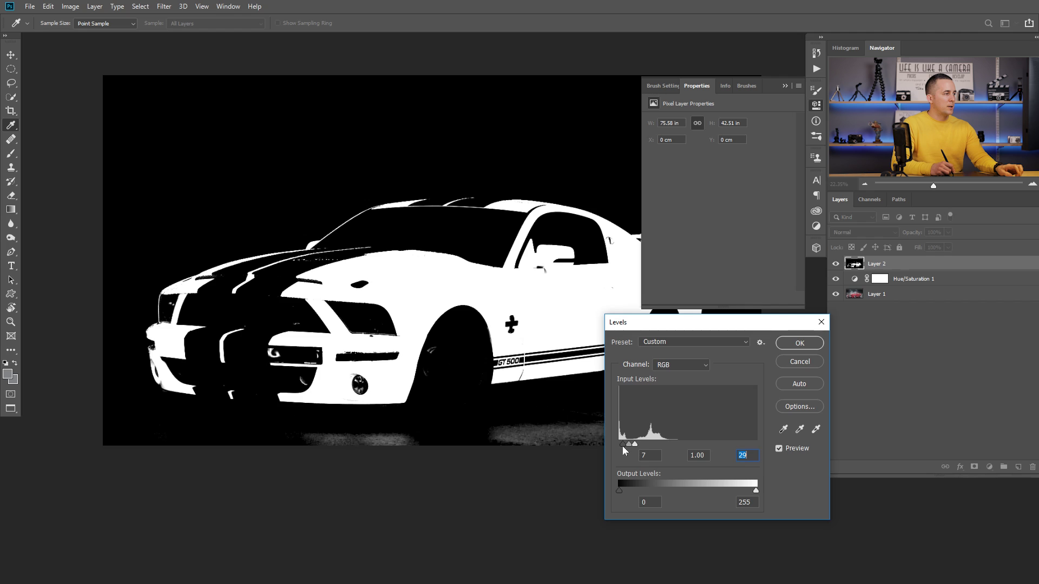
key(ctrl+minus)
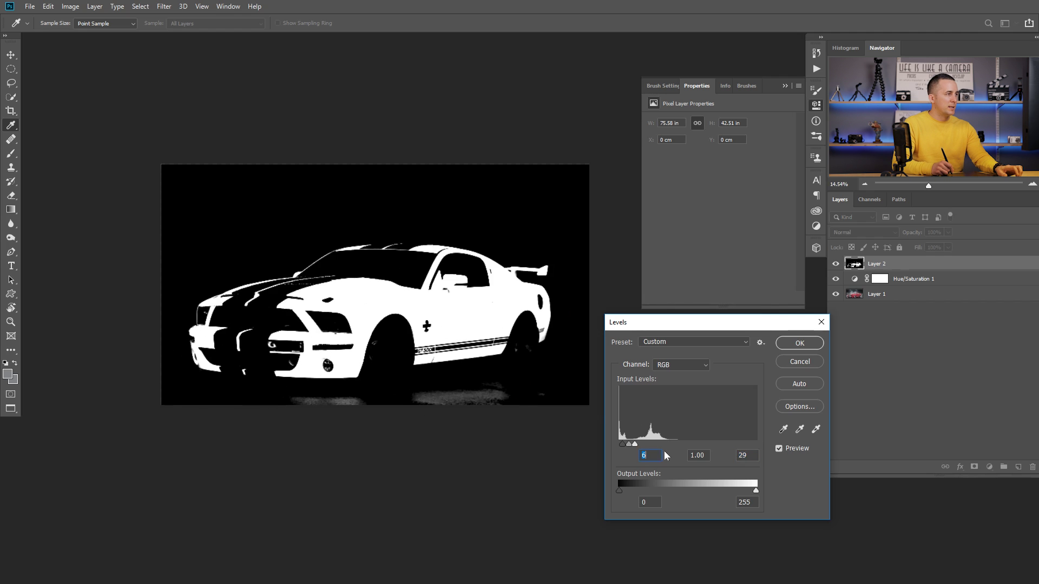
drag(635, 444, 631, 446)
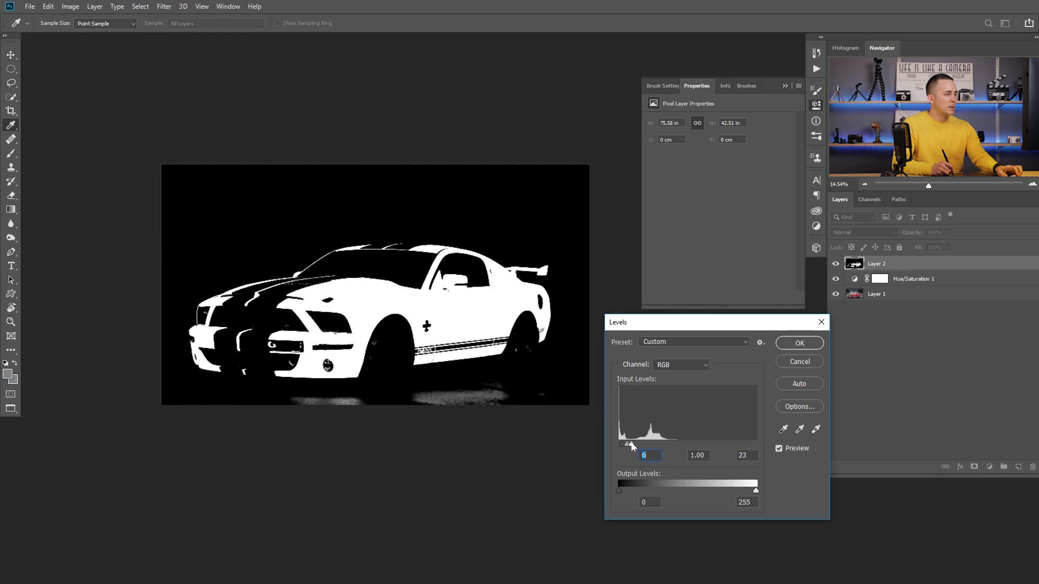
click(799, 343)
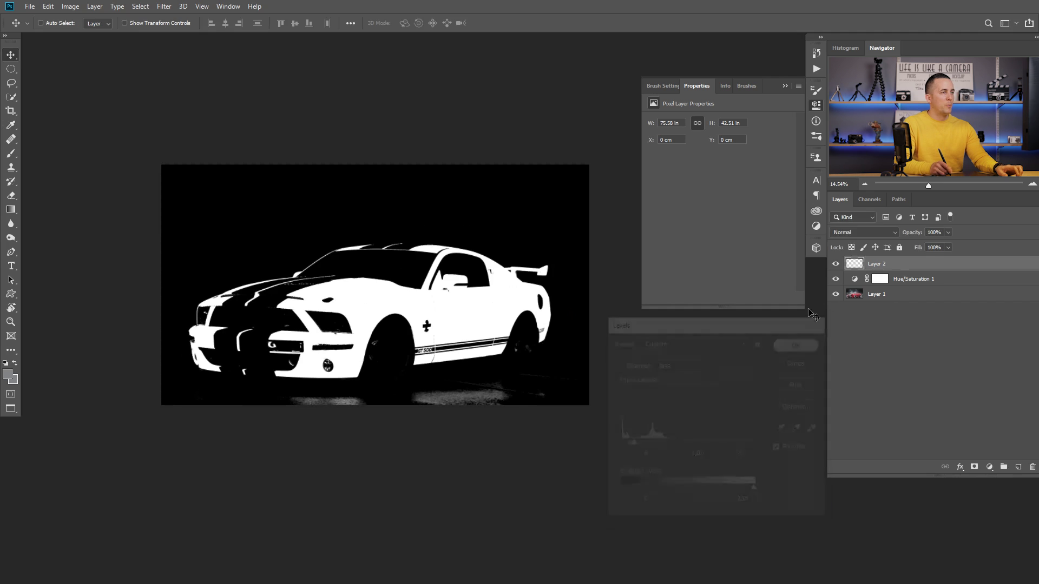
Step: Load the RGB channel as a selection and add a Curves adjustment layer masked by it
click(870, 201)
ctrl+click(851, 218)
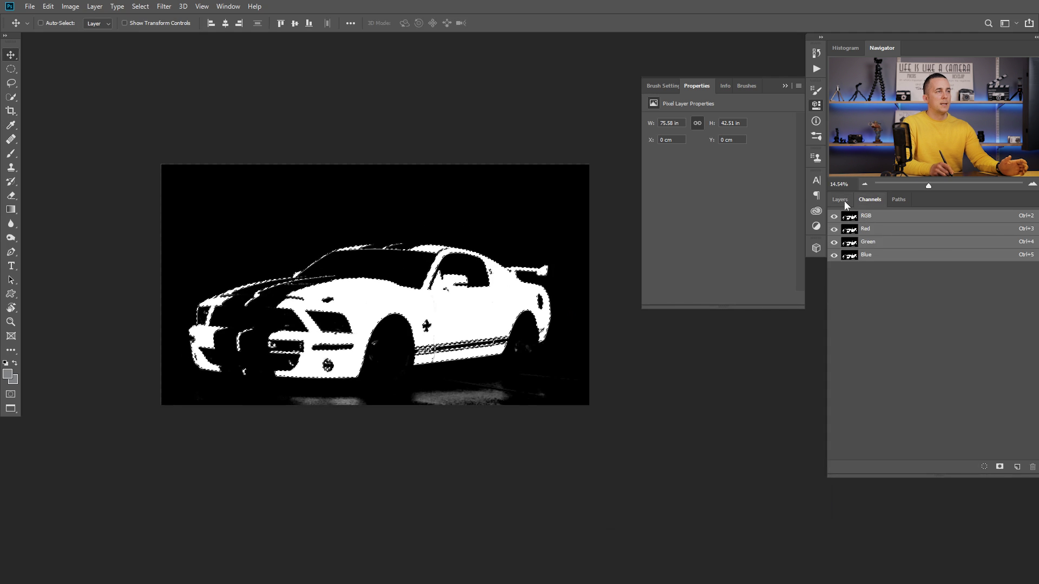
click(841, 199)
click(990, 467)
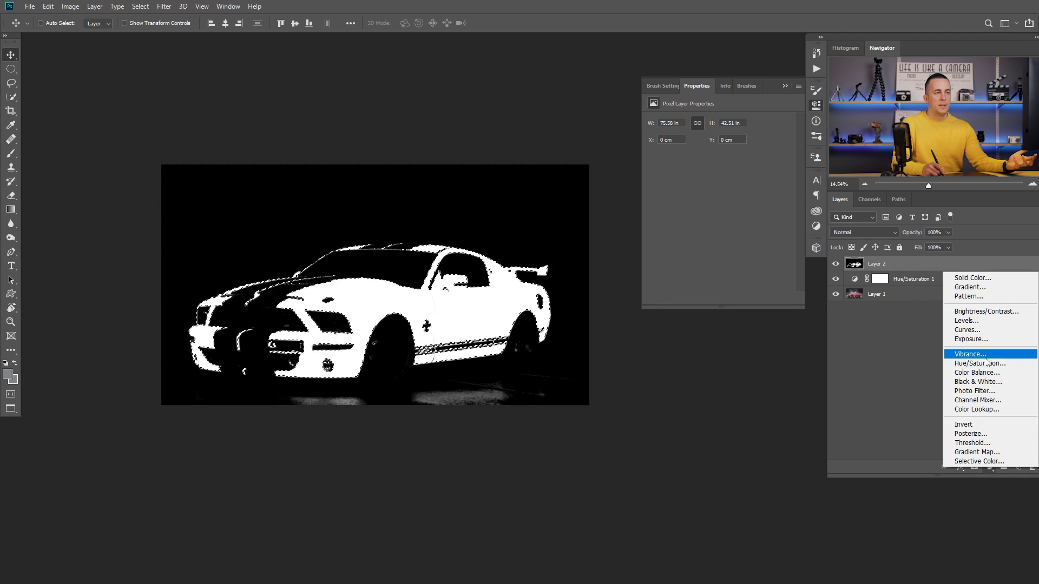
click(974, 330)
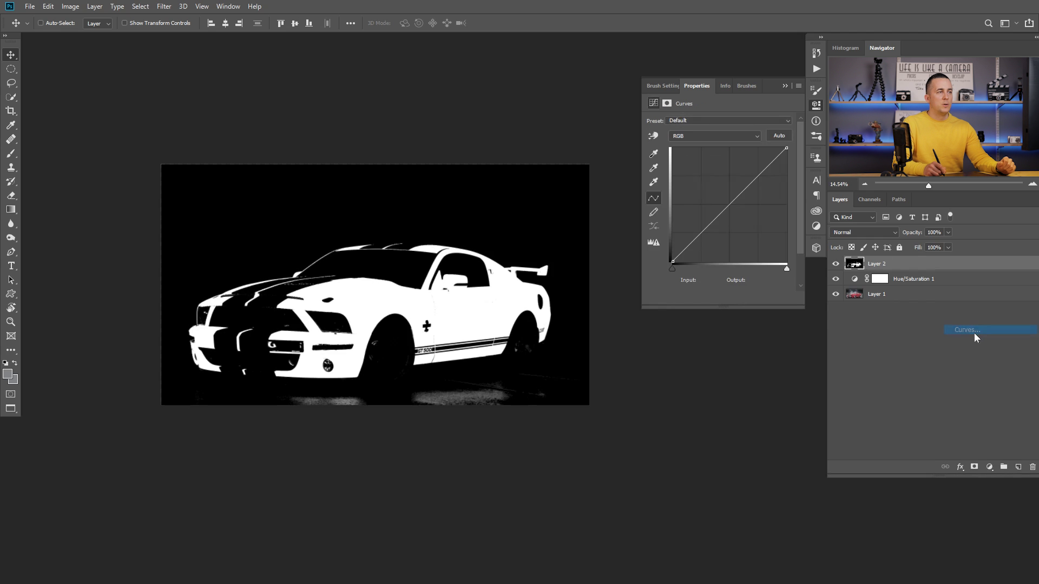
Step: Hide the black-and-white layer and the Hue/Saturation layer, and set the Curves layer's blend mode to Luminosity
click(838, 279)
click(836, 294)
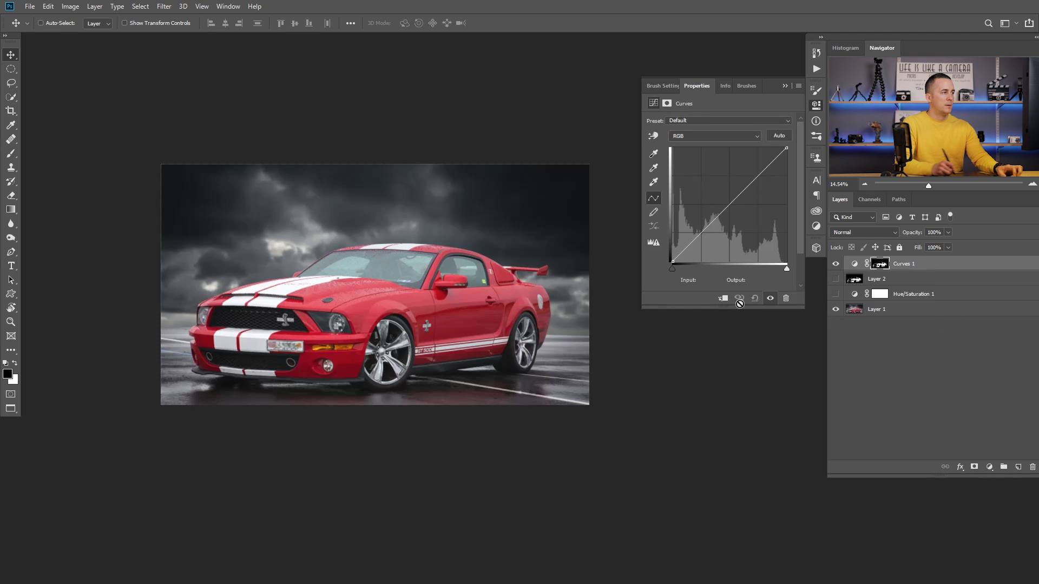
key(ctrl+0)
click(860, 232)
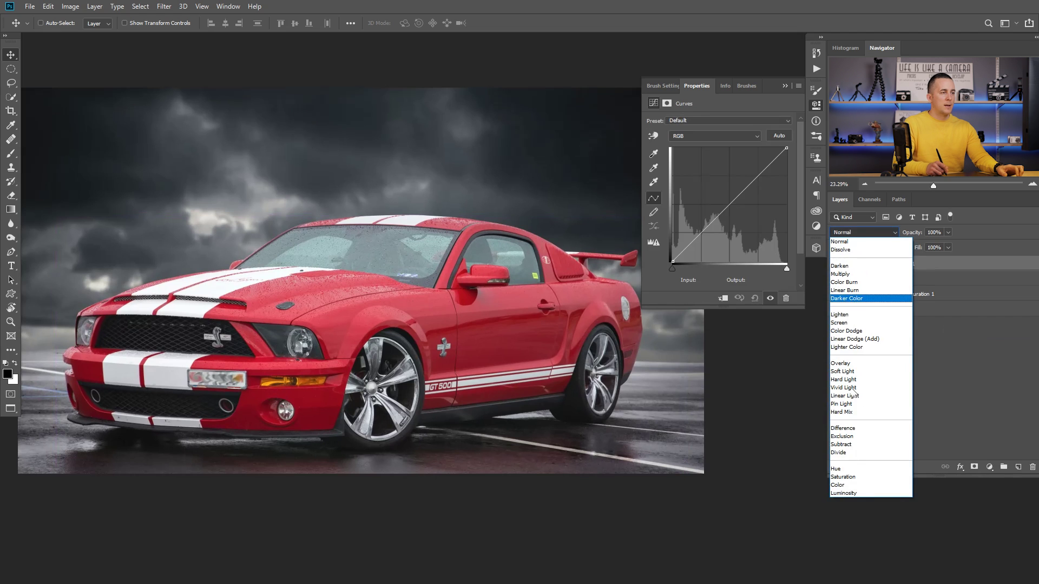
click(860, 493)
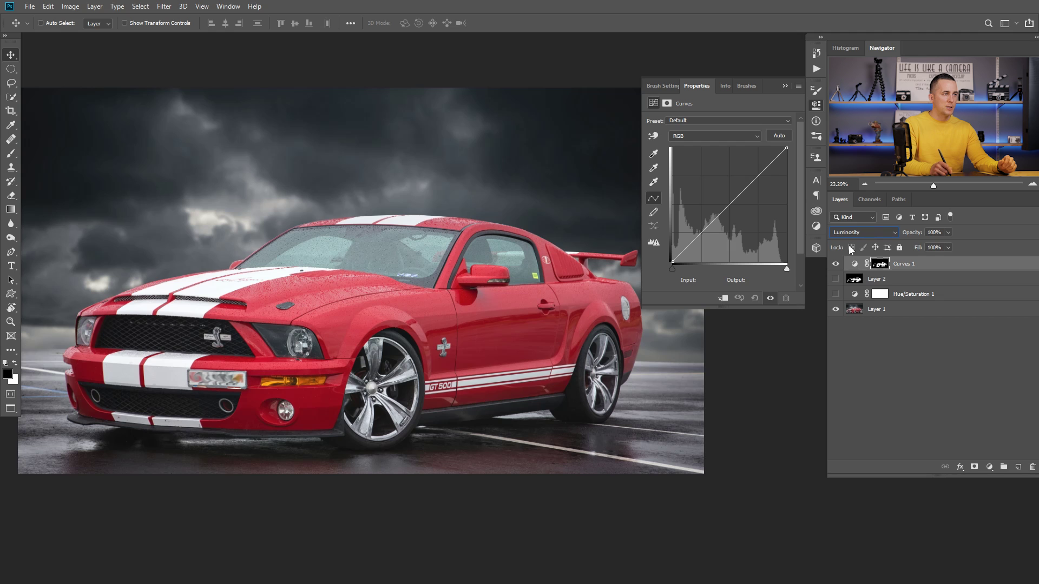
Step: Add a shadow point and a highlight point to the curve, placing the highlight point at input 169, output 171
drag(747, 183, 742, 180)
mouse_move(712, 215)
mouse_down()
mouse_move(713, 236)
mouse_move(706, 227)
mouse_up()
drag(743, 179, 749, 184)
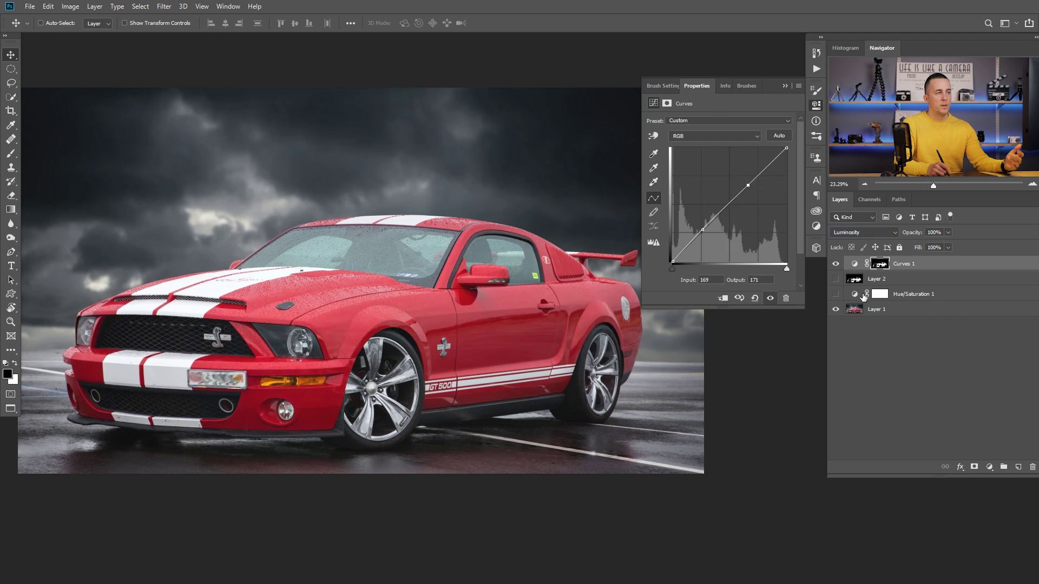
Step: Show the Hue/Saturation layer again and return its blend mode to Normal
click(857, 294)
click(835, 293)
click(864, 232)
click(845, 237)
click(855, 295)
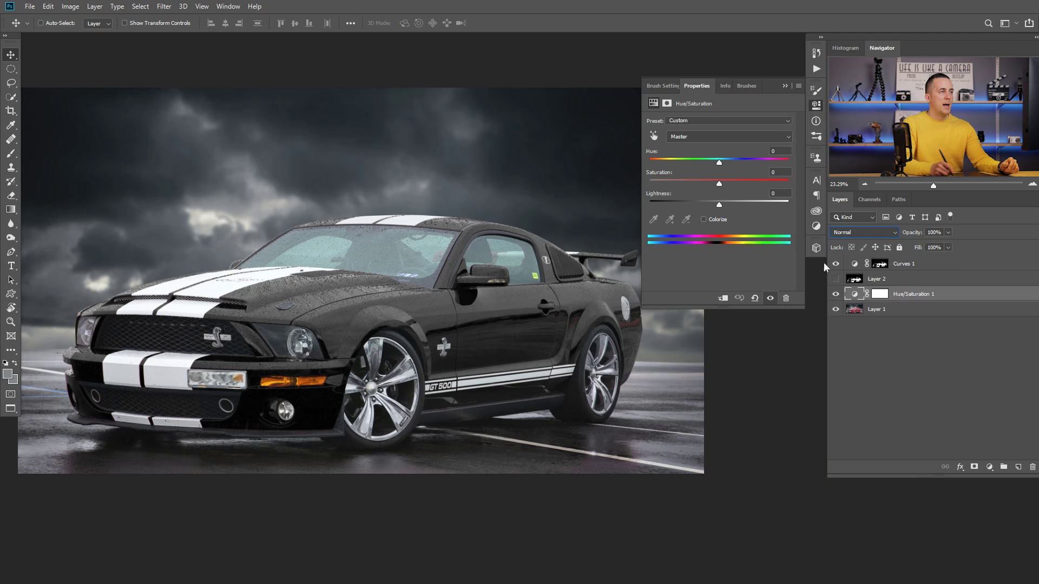
Step: Target the Reds range of the Hue/Saturation layer again and set its Lightness to -100
click(722, 135)
click(715, 158)
mouse_move(659, 200)
mouse_down()
mouse_move(719, 205)
mouse_move(644, 205)
mouse_move(793, 210)
mouse_move(645, 211)
mouse_up()
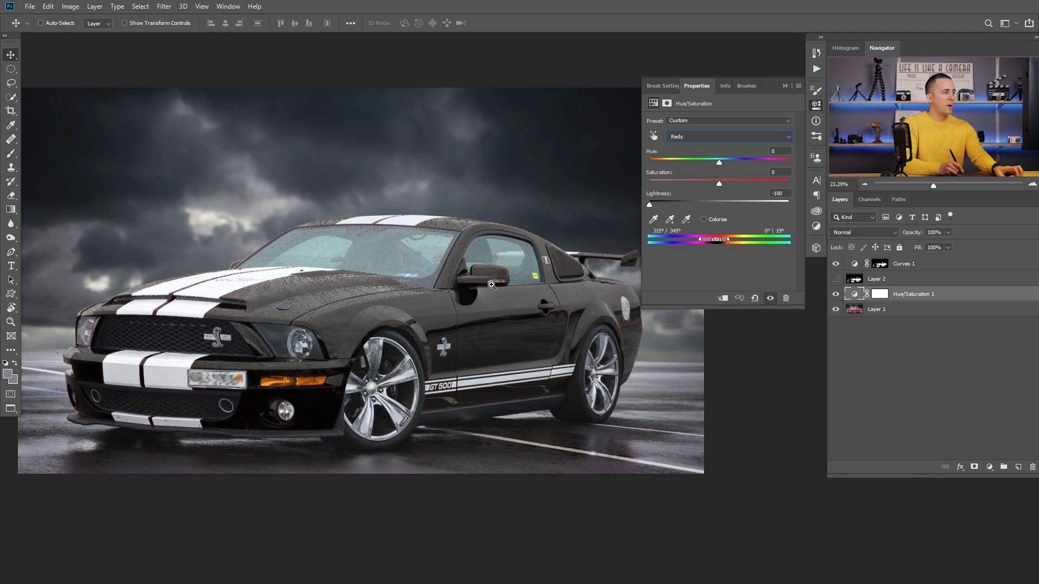
Step: Shape the Curves layer into a steep S-curve with the highlight point at input 145, output 205, and compare the car without and with it
scroll(491, 285, down, 2)
click(861, 263)
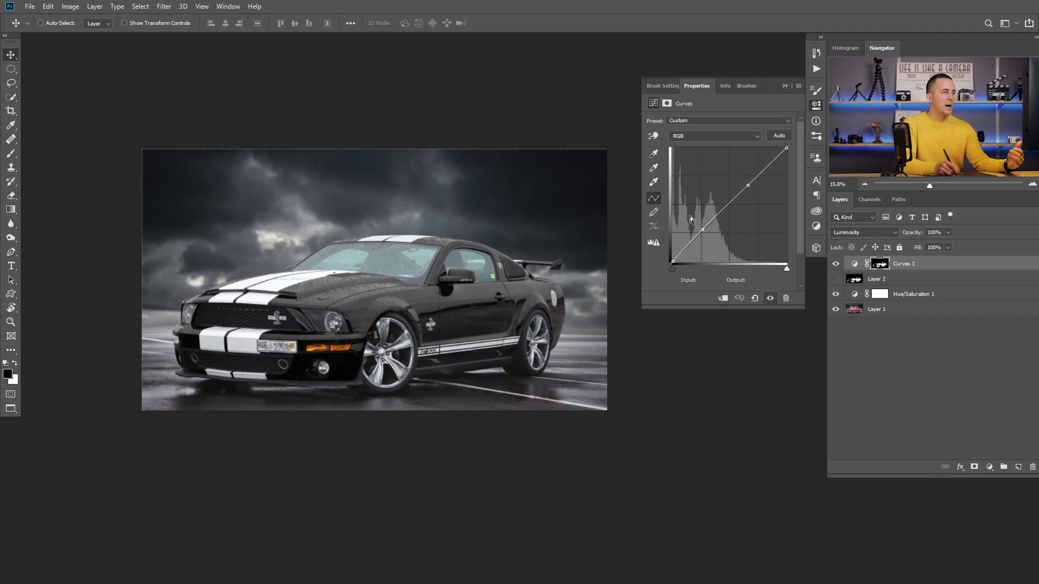
drag(703, 229, 708, 236)
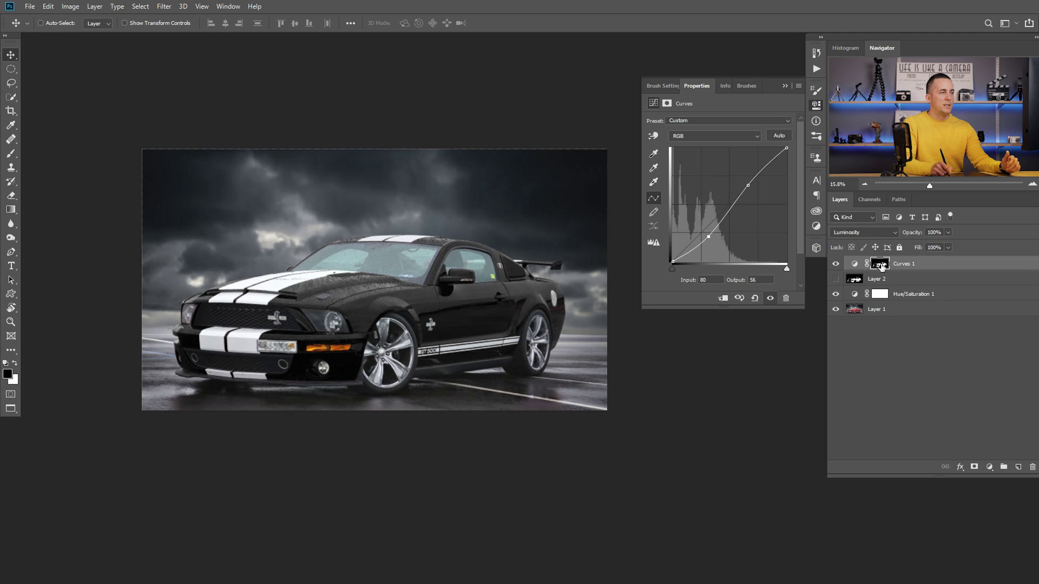
drag(751, 187, 741, 171)
drag(708, 237, 708, 234)
drag(739, 170, 737, 170)
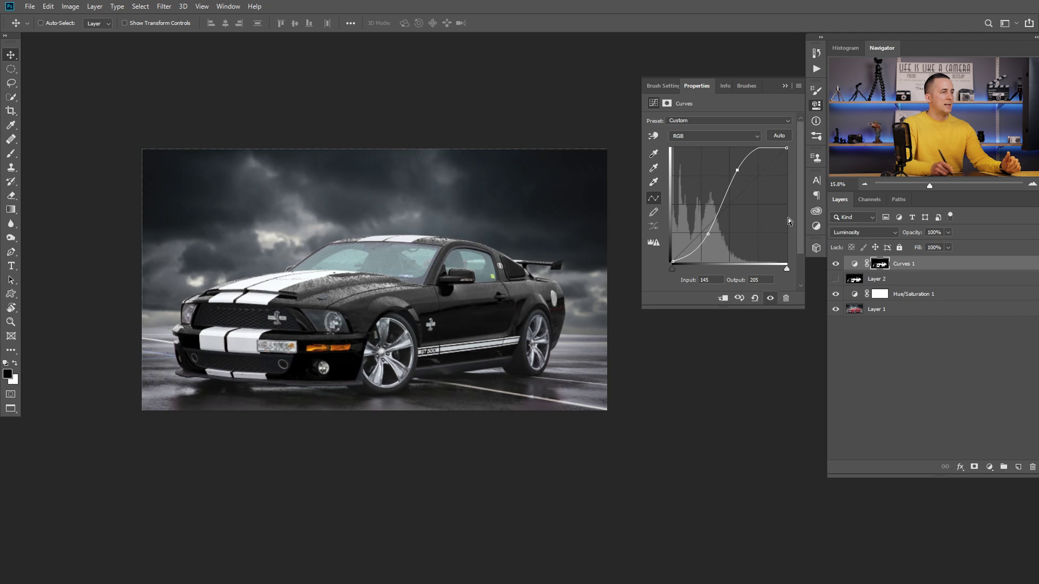
click(836, 265)
click(836, 264)
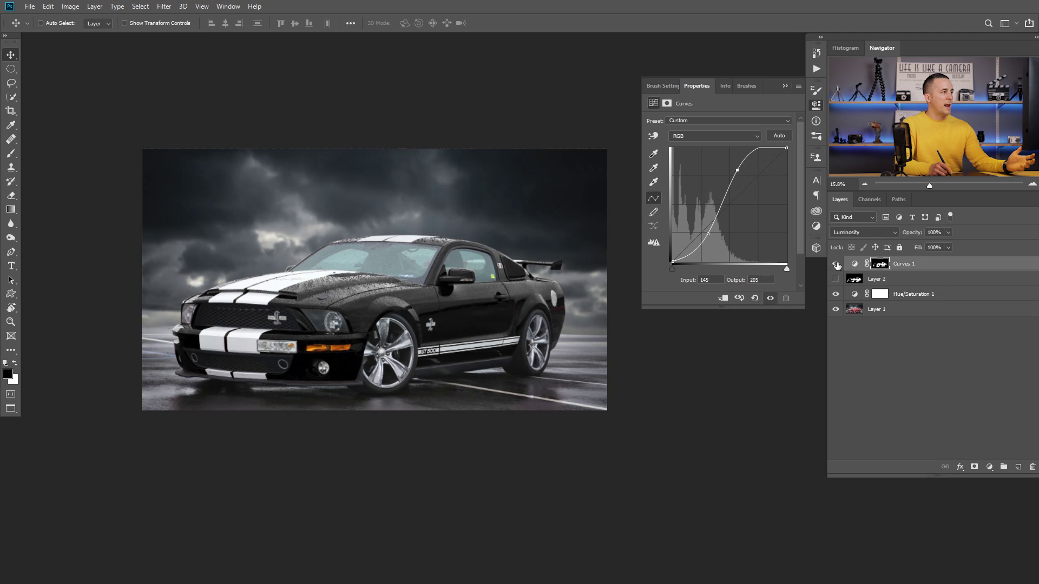